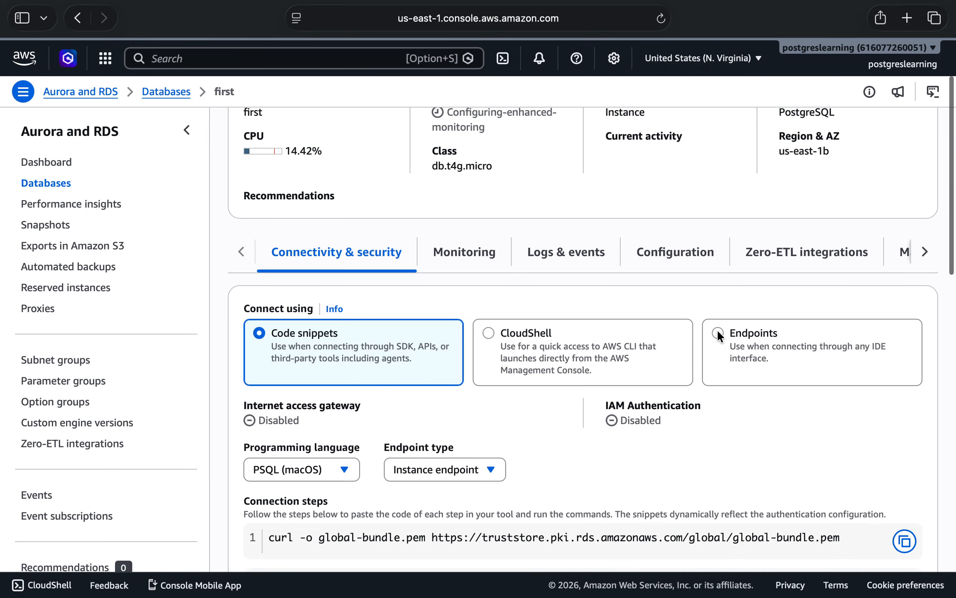
Show the endpoint connection details of the database instance first and copy its endpoint address.
left_click(716, 330)
scroll(536, 468, "down", 4)
scroll(536, 469, "down", 3)
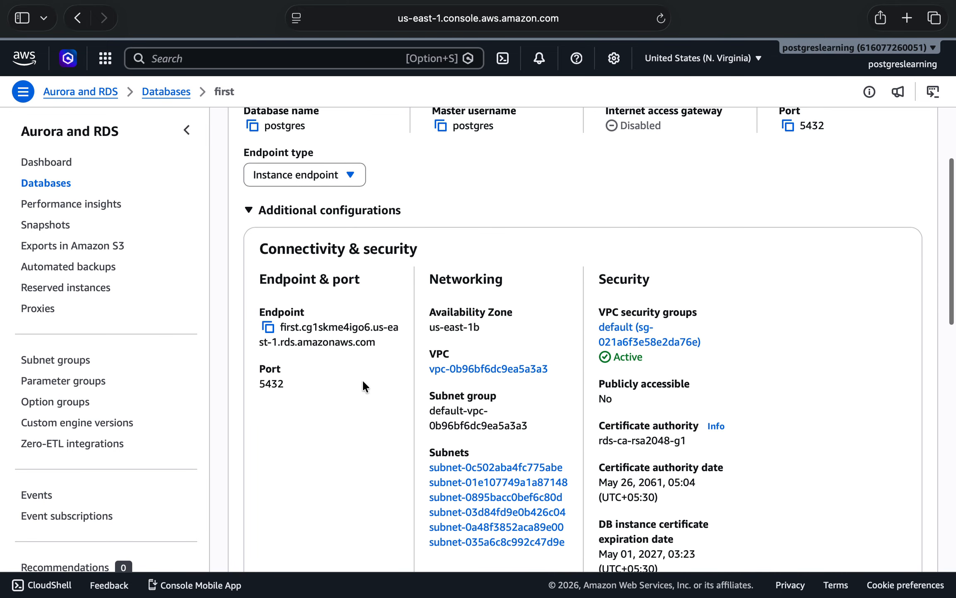
left_click(268, 328)
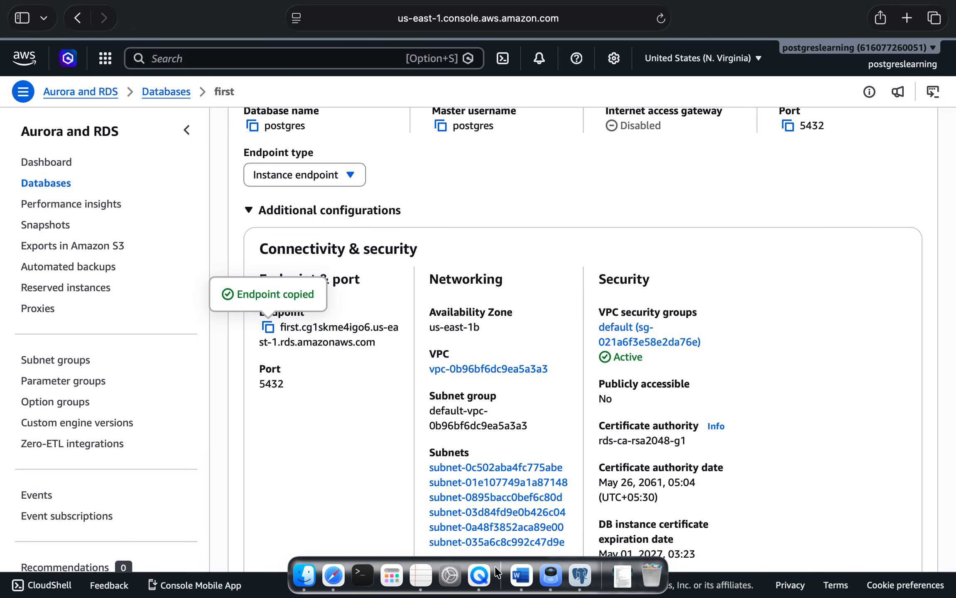
Switch to pgAdmin and start registering a new server named first in the Servers group.
left_click(580, 587)
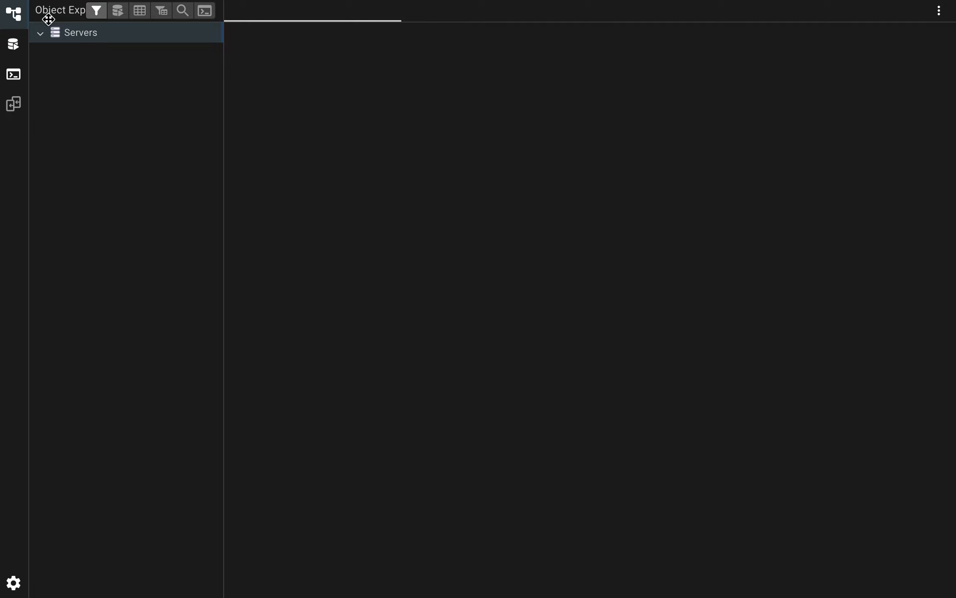
right_click(68, 35)
mouse_move(202, 47)
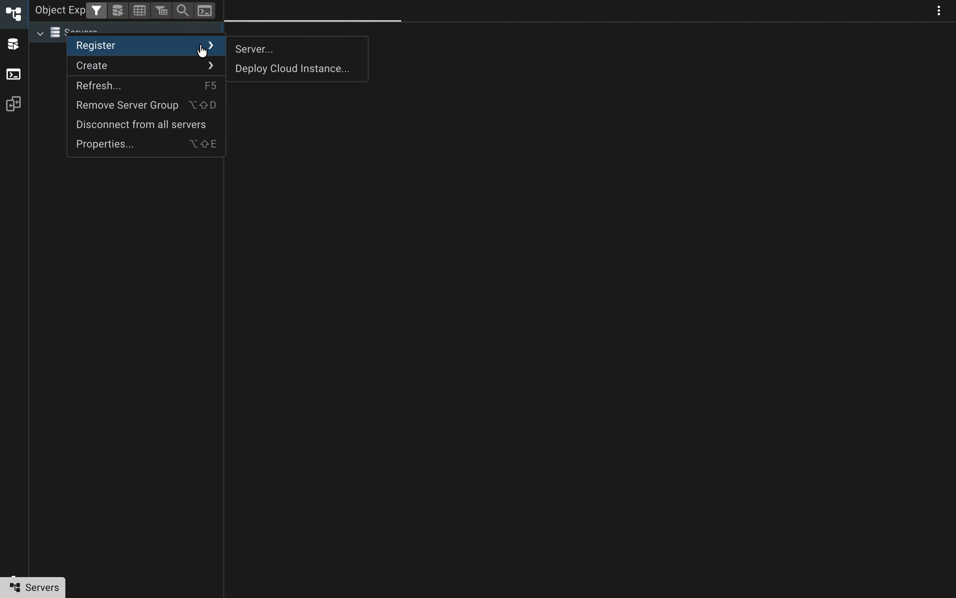
left_click(275, 54)
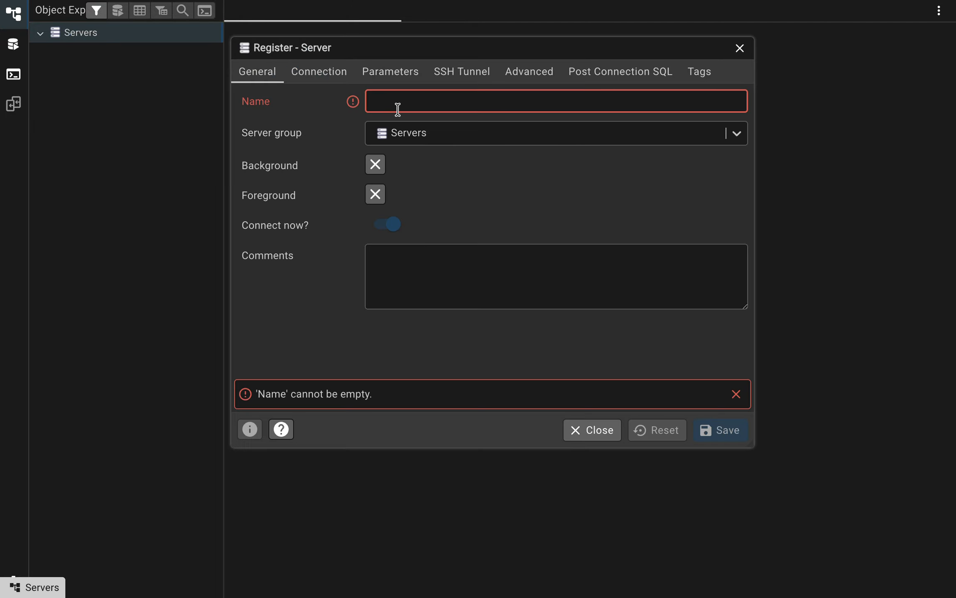
type("first")
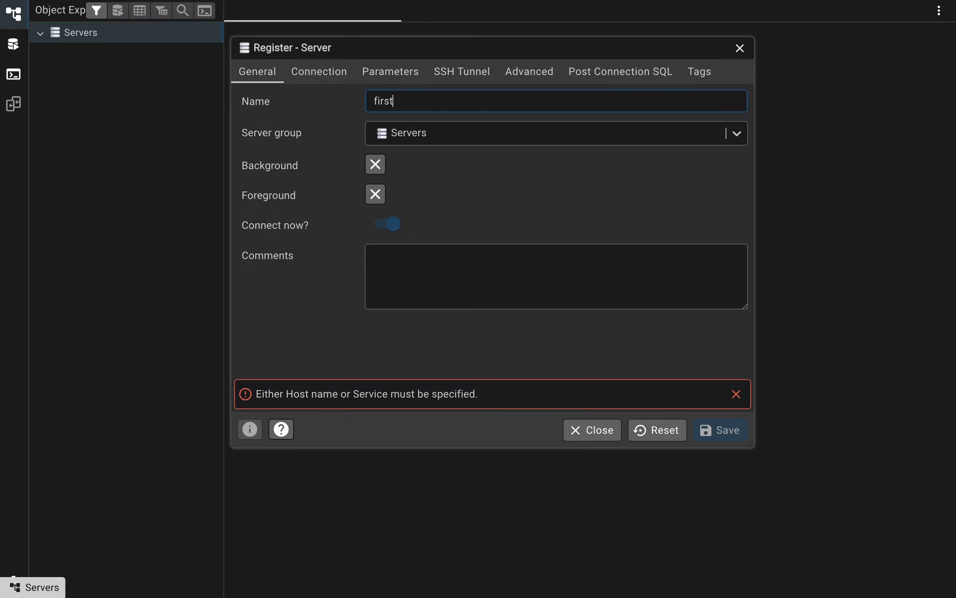
Set the host to first.cg1skme4igo6.us-east-1.rds.amazonaws.com, enable password saving, enter the database password, and save the server registration.
left_click(326, 74)
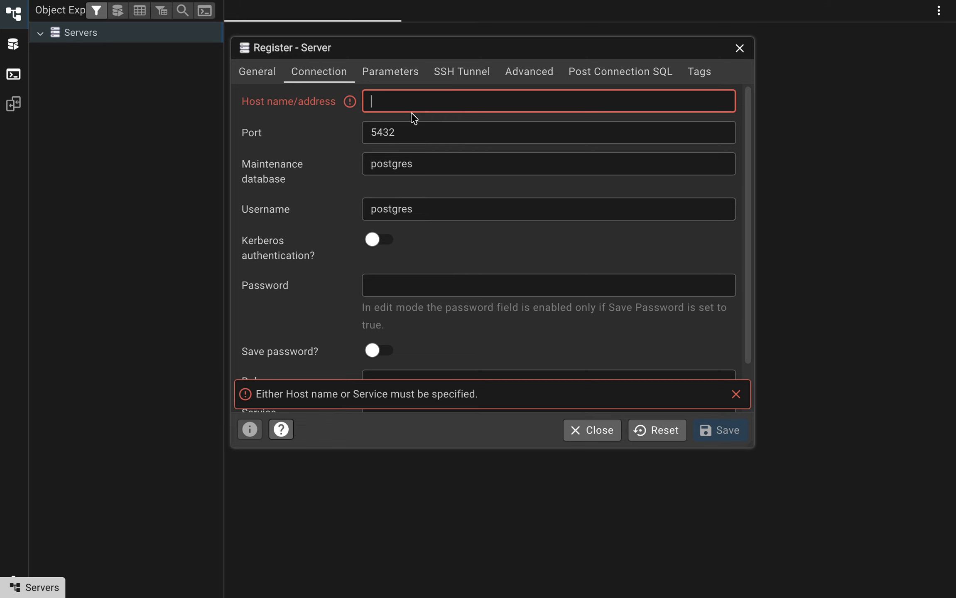
key("ctrl+v")
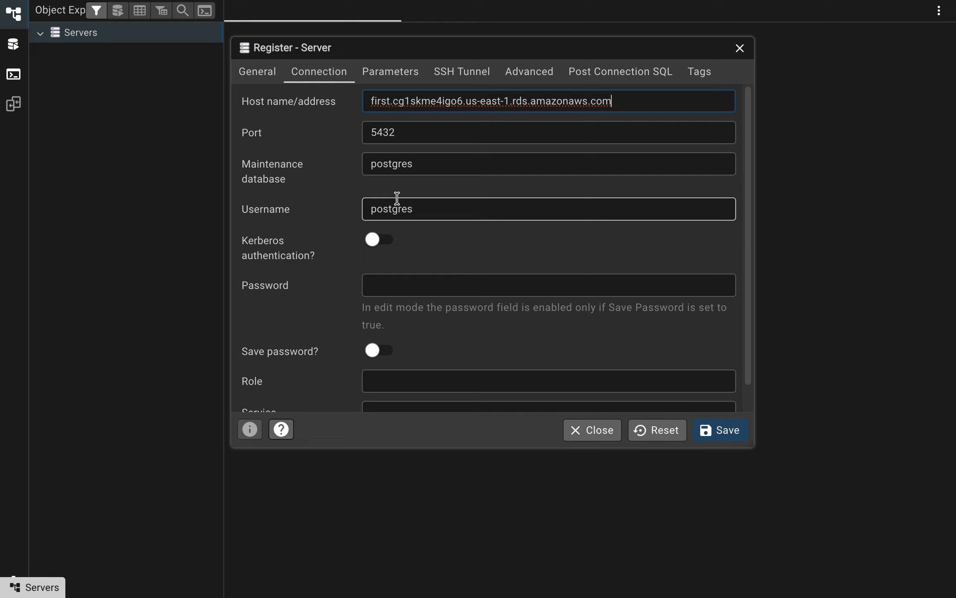
left_click(389, 355)
left_click(427, 279)
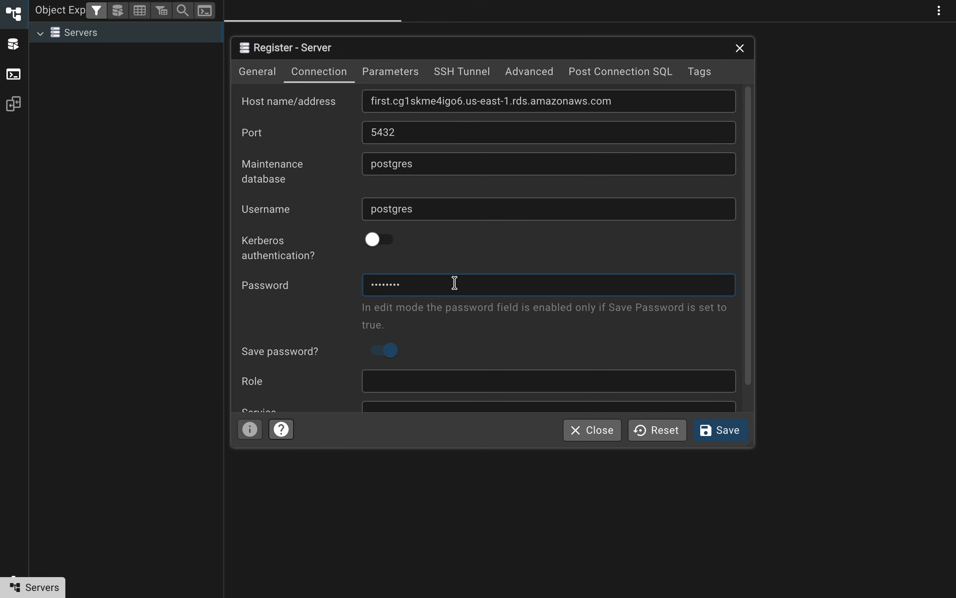
left_click(733, 436)
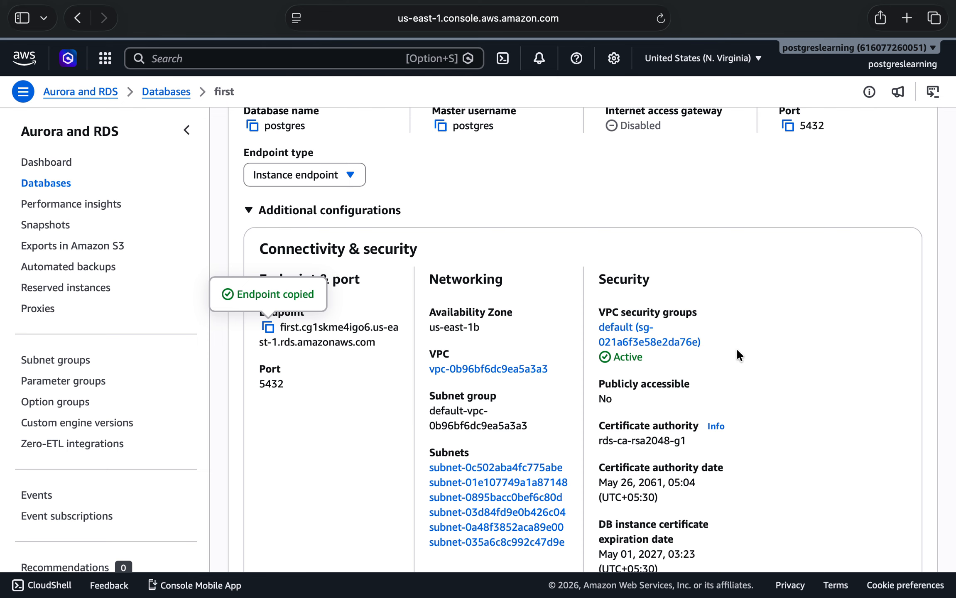
Open the instance's default VPC security group from the RDS details in the browser and examine its inbound and outbound rules.
scroll(736, 350, "down", 3)
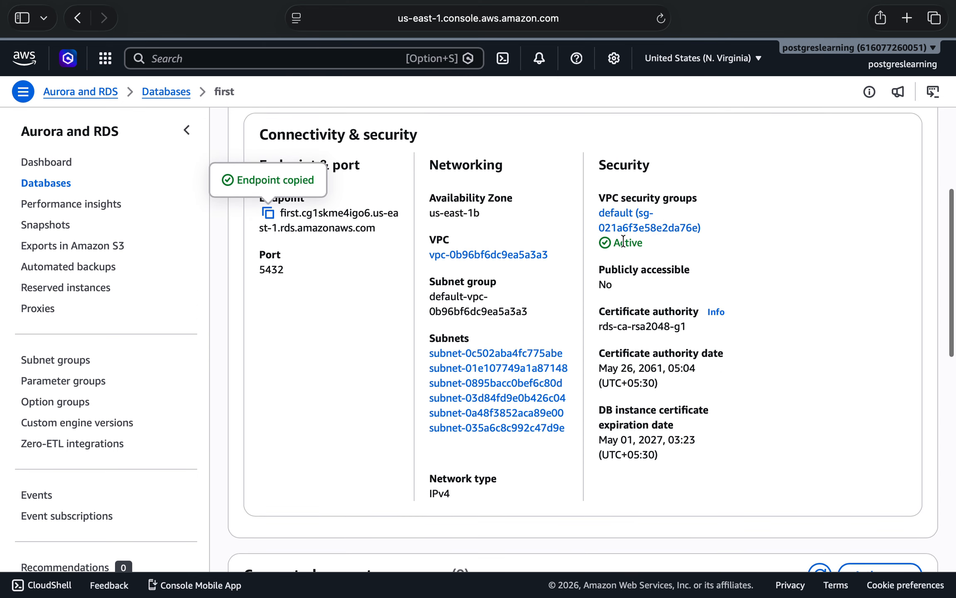
left_click(625, 227)
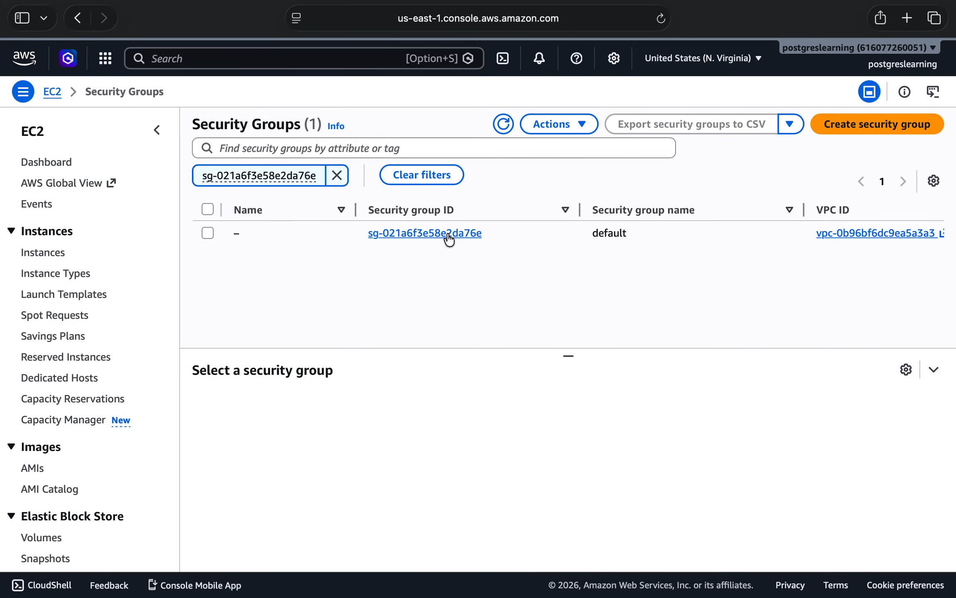
left_click(447, 235)
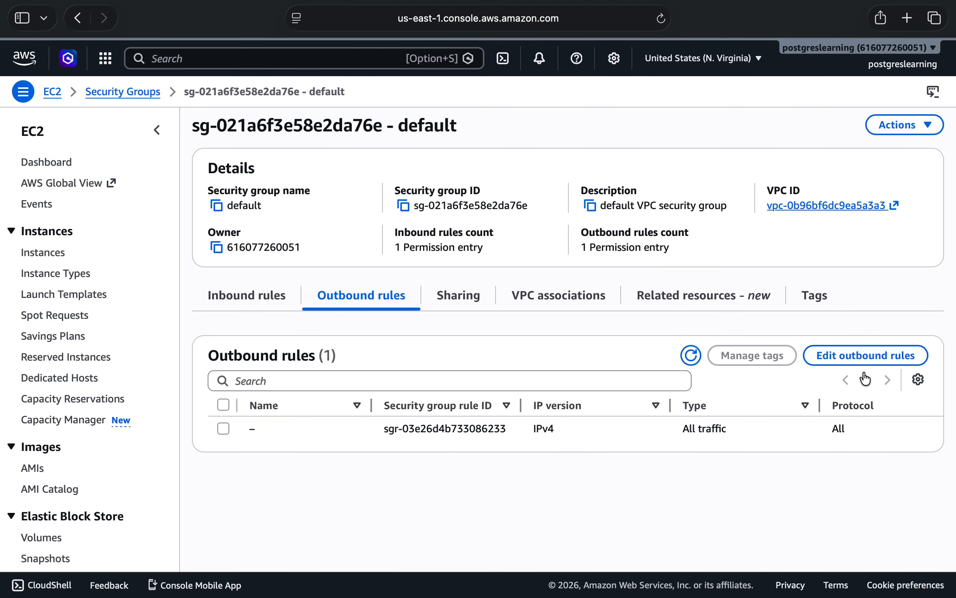
left_click(238, 296)
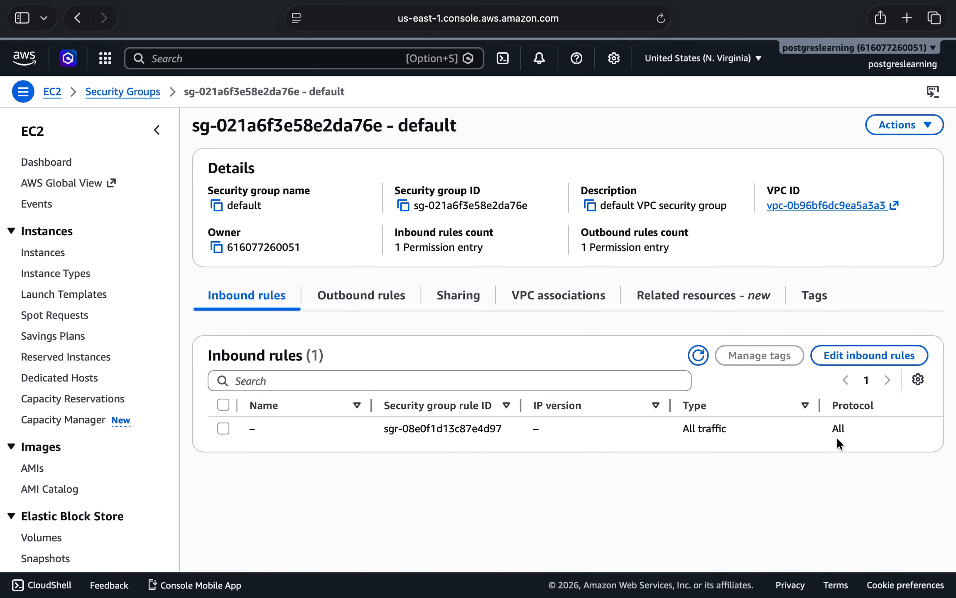
scroll(836, 437, "right", 10)
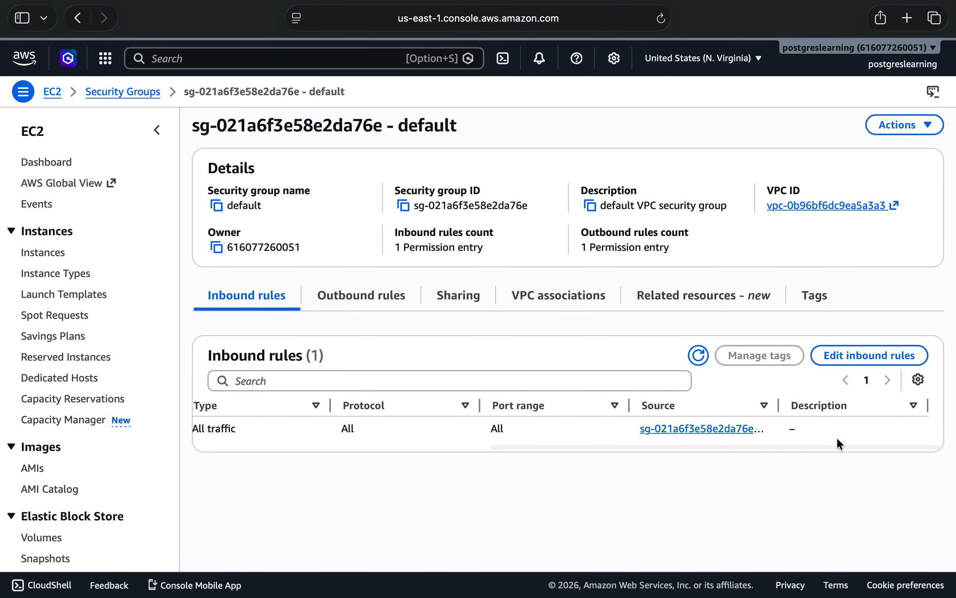
scroll(836, 437, "left", 10)
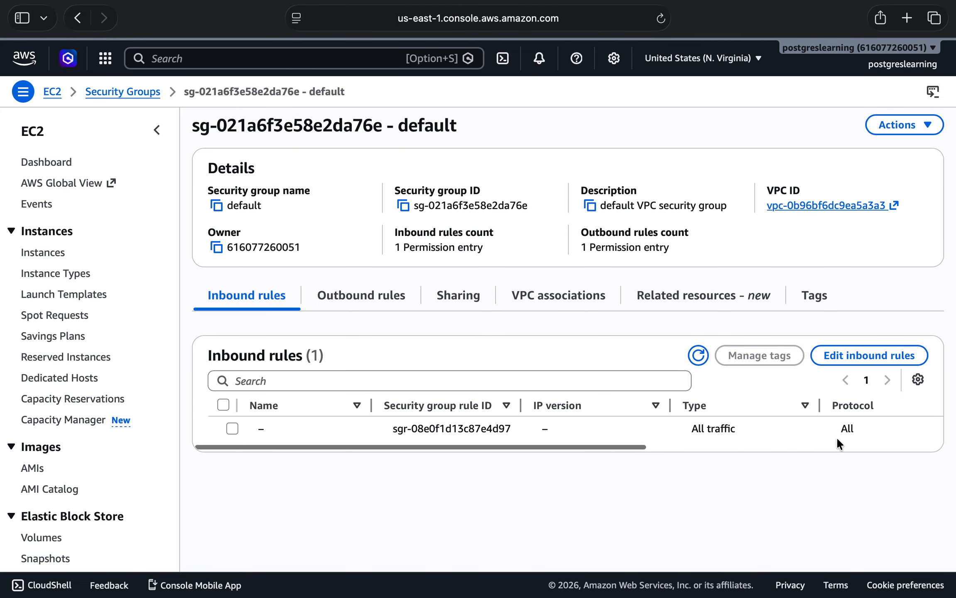
left_click(355, 307)
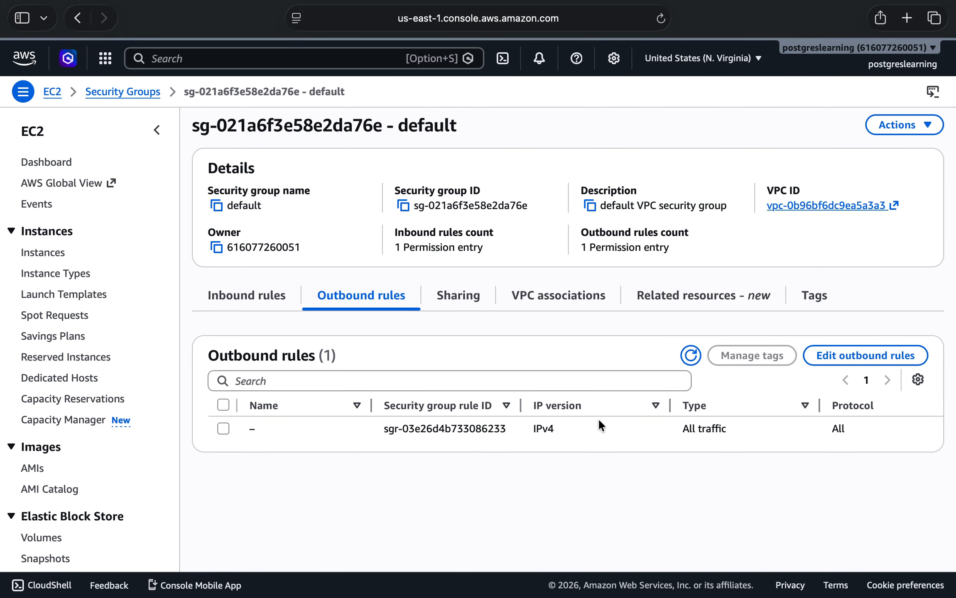
Go back from the security group to the RDS databases list and select the instance first.
scroll(219, 161, "left", 10)
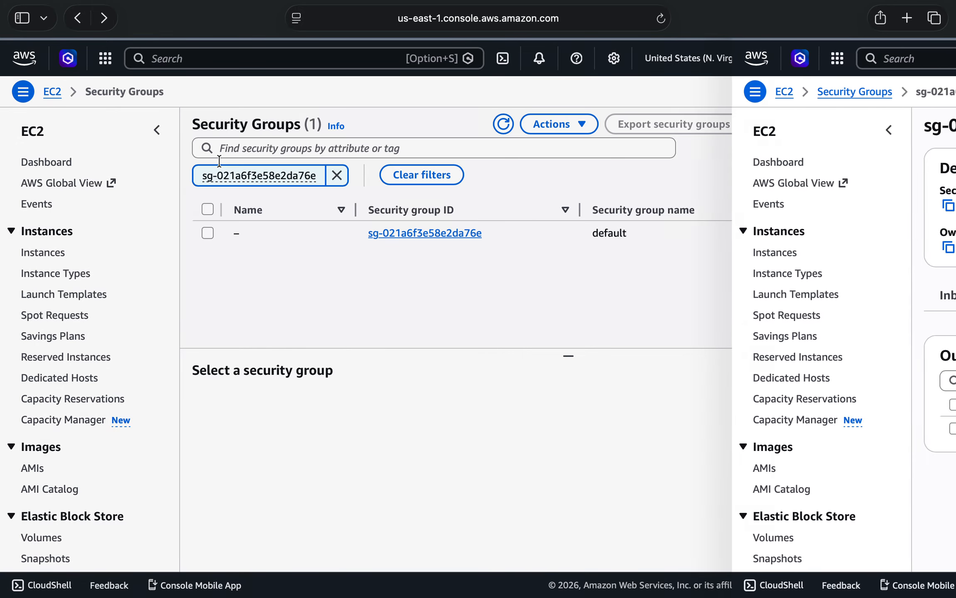
scroll(219, 159, "left", 10)
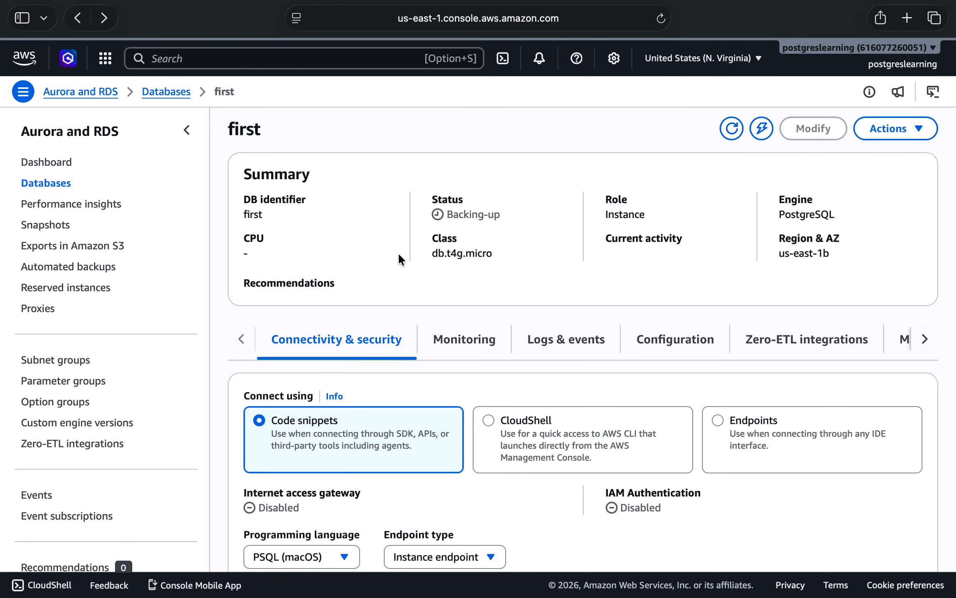
scroll(406, 279, "left", 10)
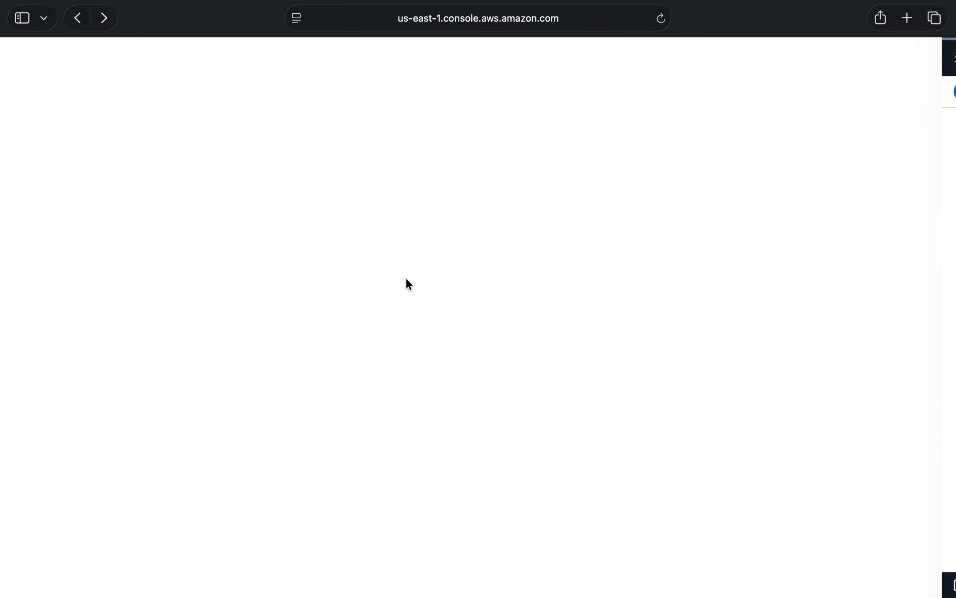
left_click(243, 227)
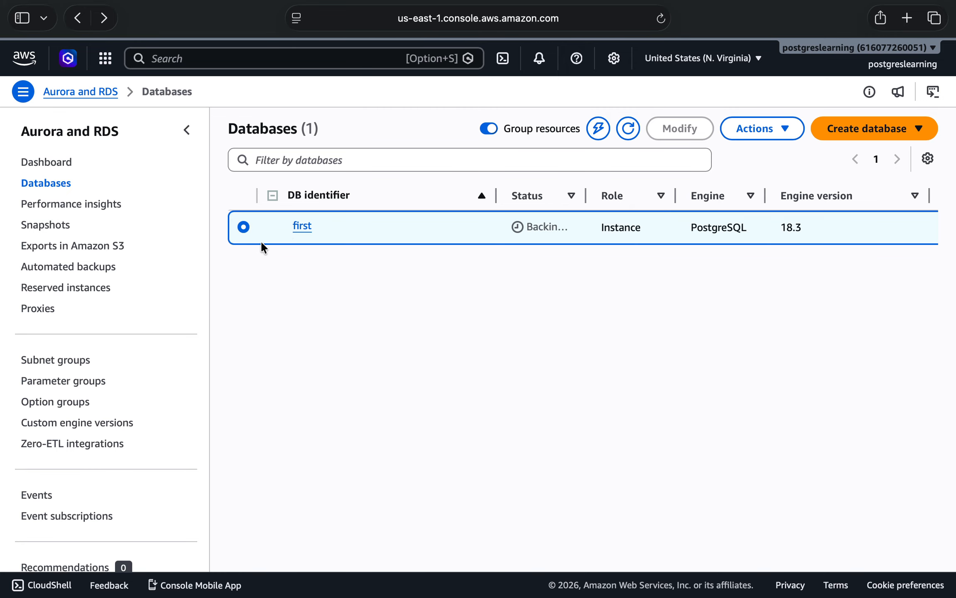
Open the details of first and examine its security group rules, replication and IAM roles.
left_click(302, 226)
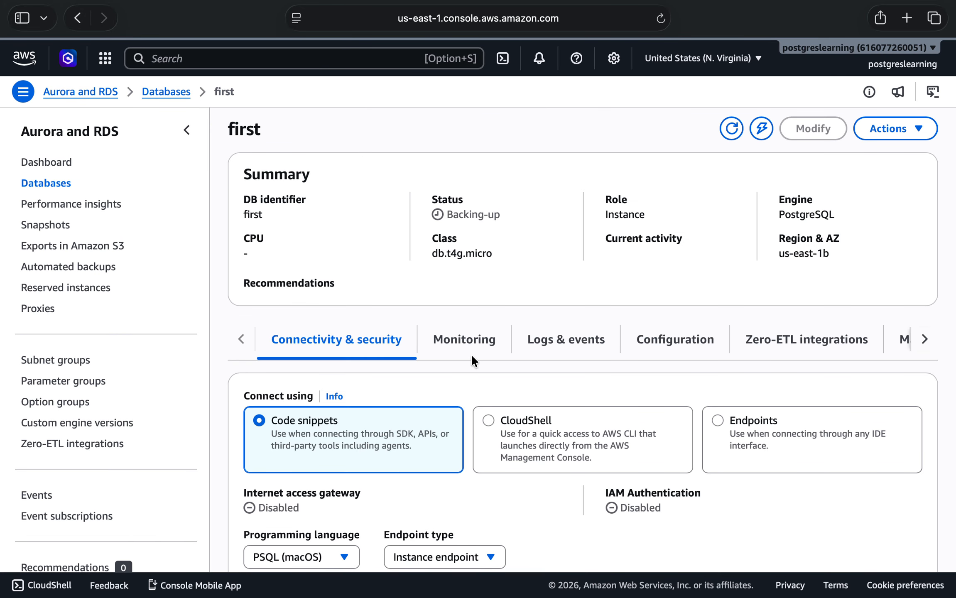
scroll(777, 456, "down", 10)
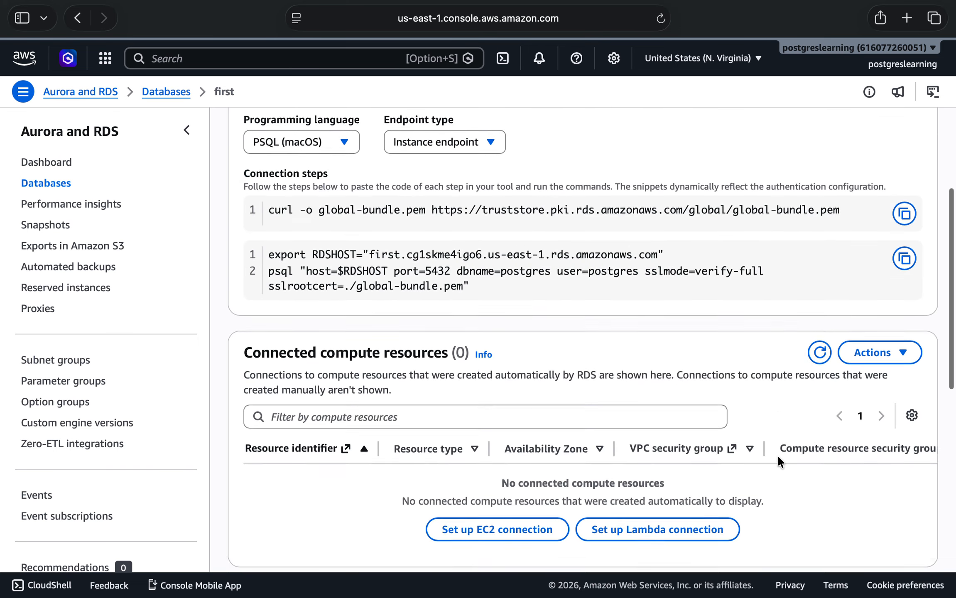
scroll(778, 457, "down", 6)
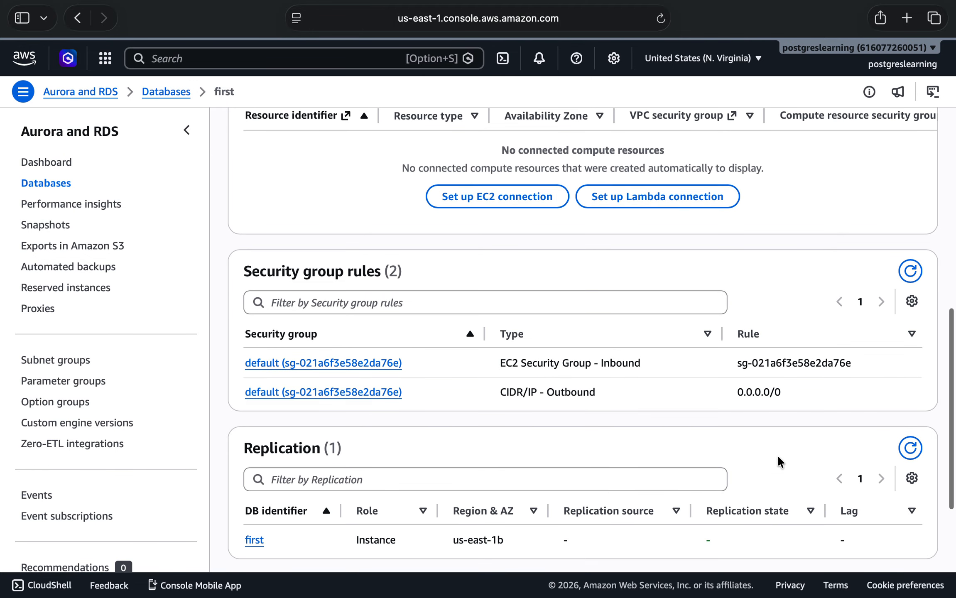
scroll(777, 456, "down", 1)
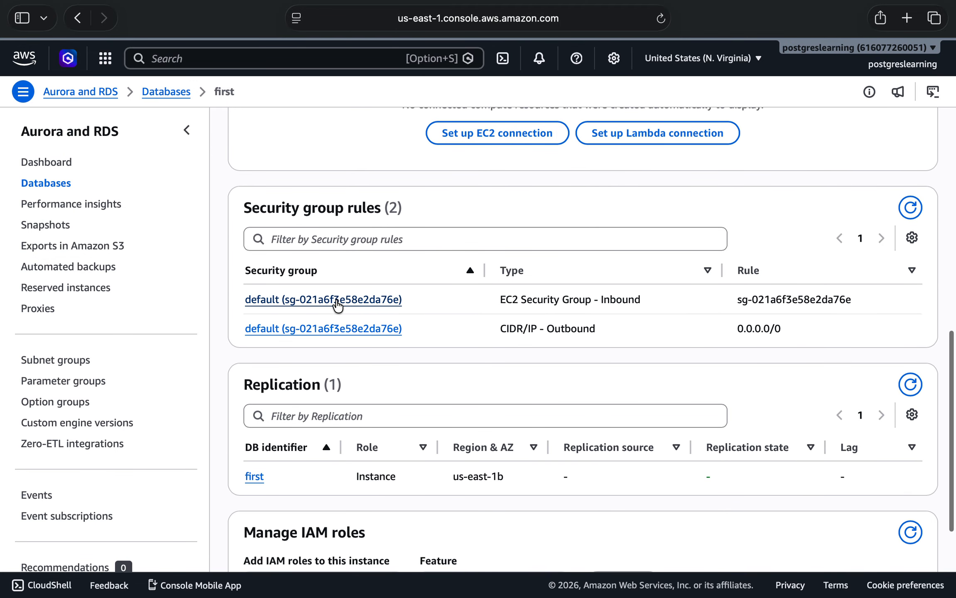
scroll(587, 304, "down", 5)
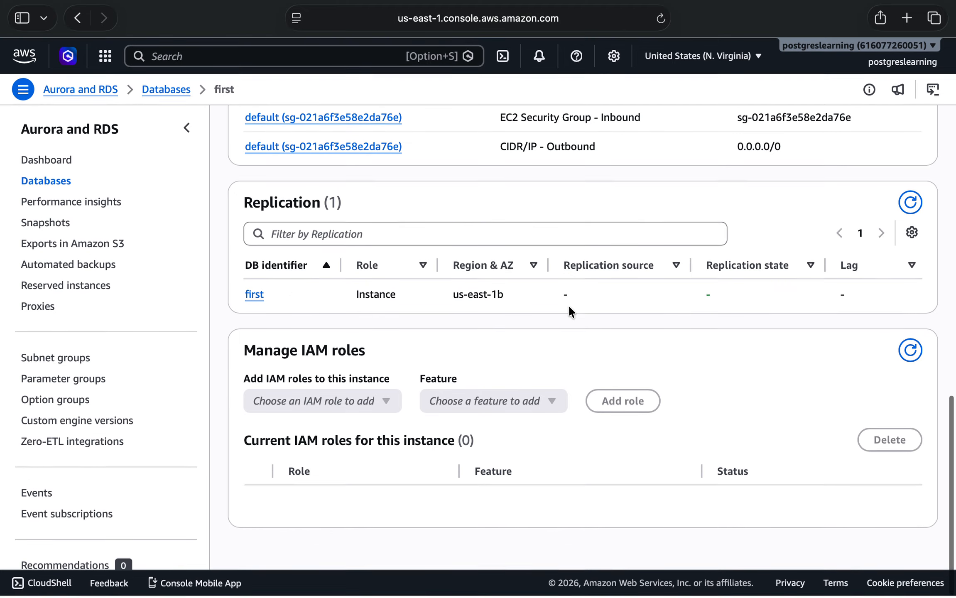
left_click(253, 299)
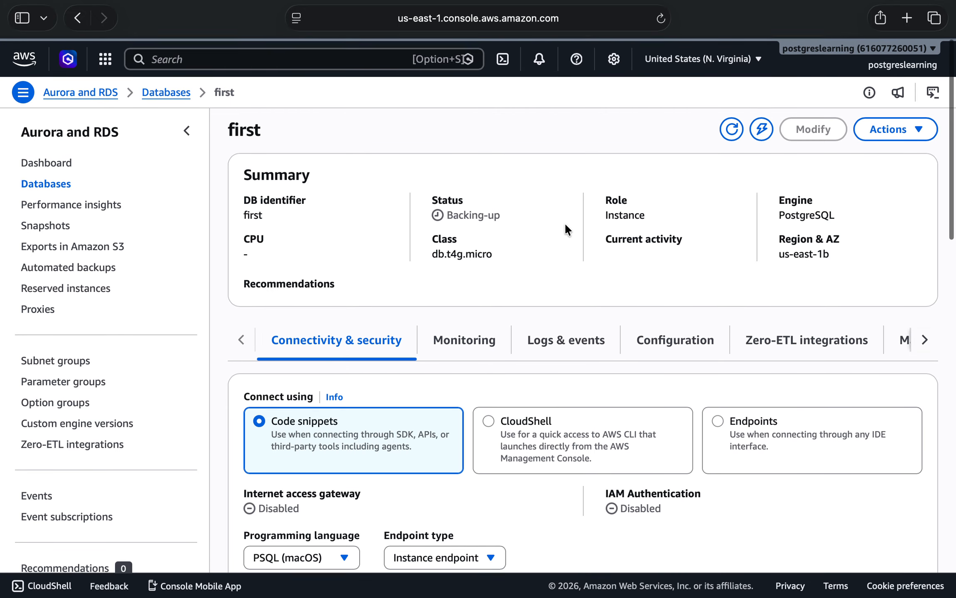
Return to the databases list, select first, and narrow the DB identifier column.
left_click(65, 192)
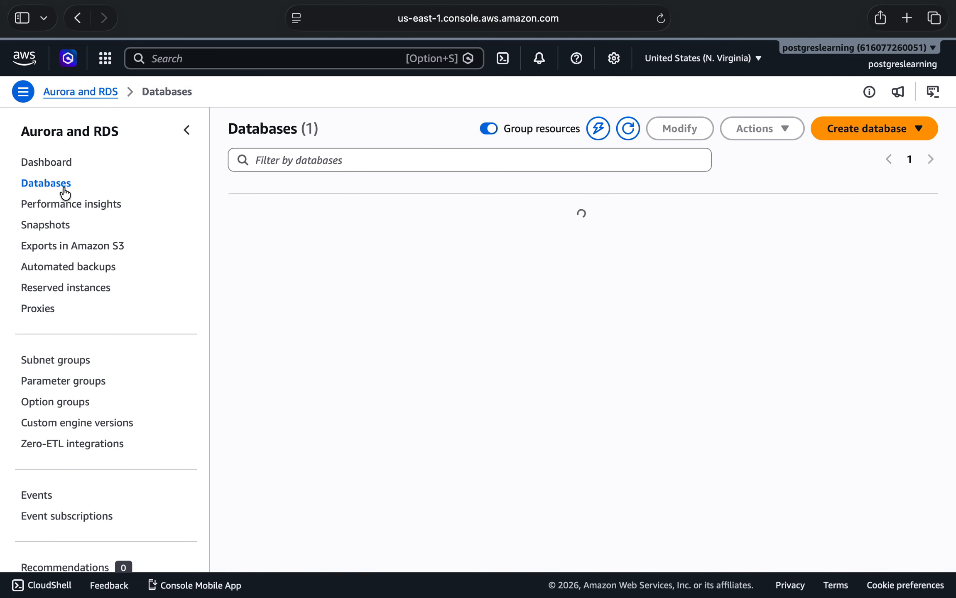
left_click(244, 227)
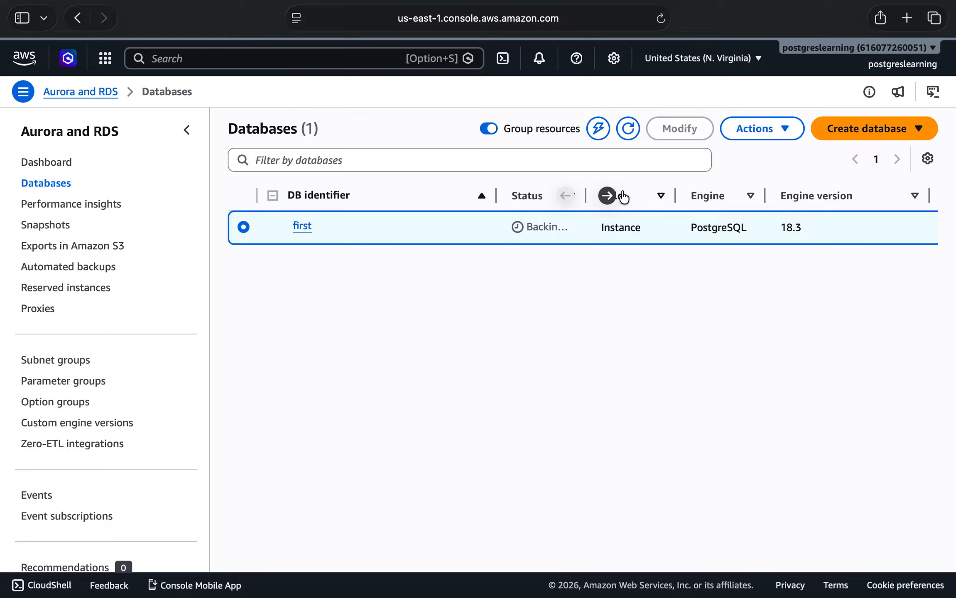
left_click_drag(495, 197, 395, 196)
left_click_drag(485, 196, 509, 196)
Check the actions available for the selected instance and refresh the databases list.
left_click(794, 132)
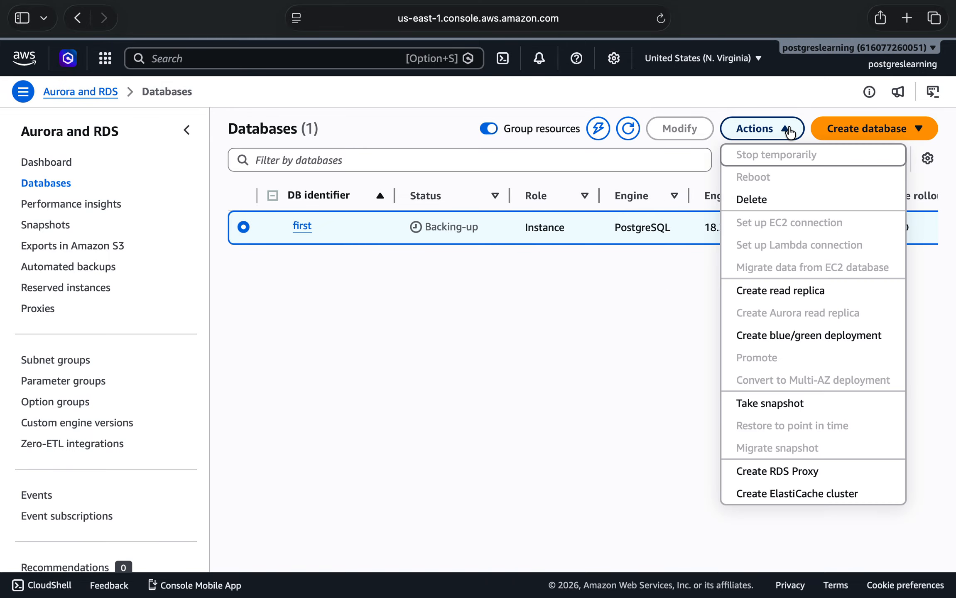
left_click(462, 462)
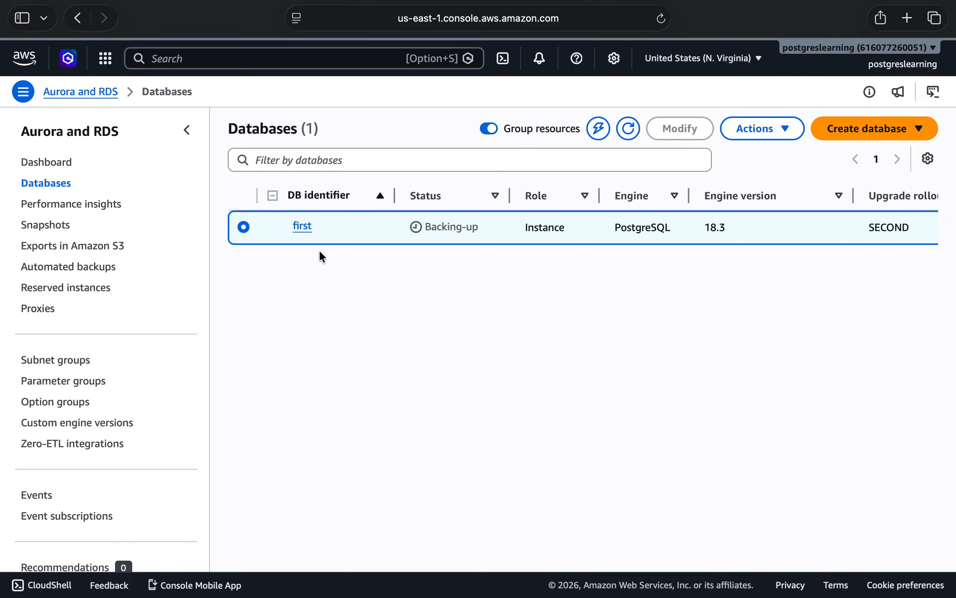
left_click(629, 132)
Reopen the details of first and find its security group rules.
left_click(301, 225)
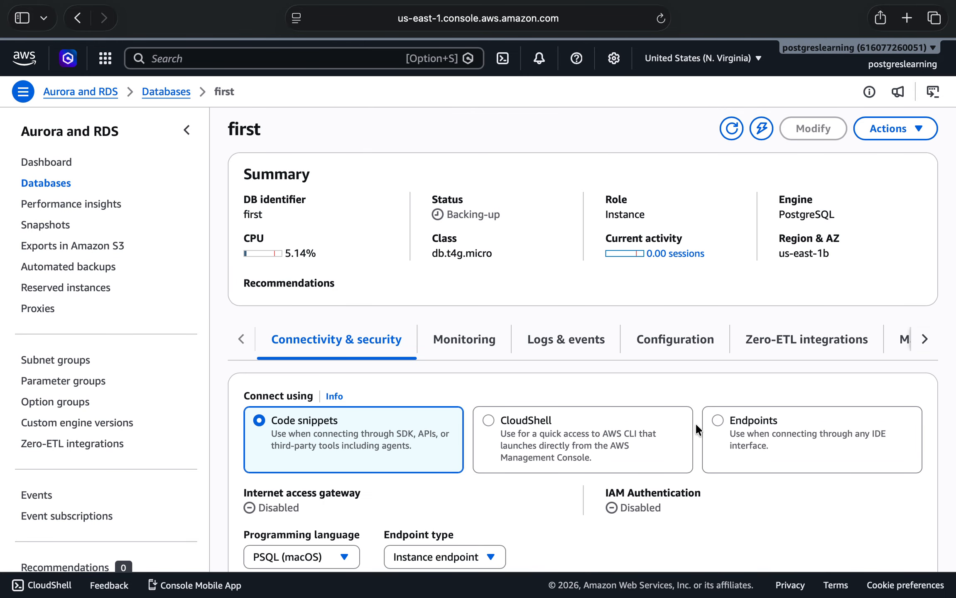
scroll(695, 423, "down", 3)
scroll(695, 422, "down", 1)
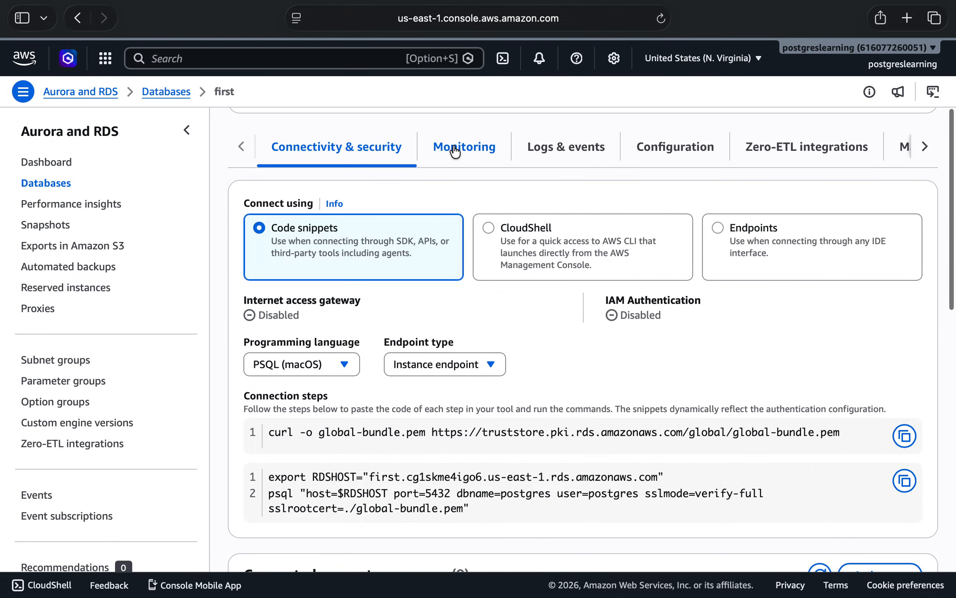
scroll(600, 355, "down", 5)
scroll(600, 358, "down", 8)
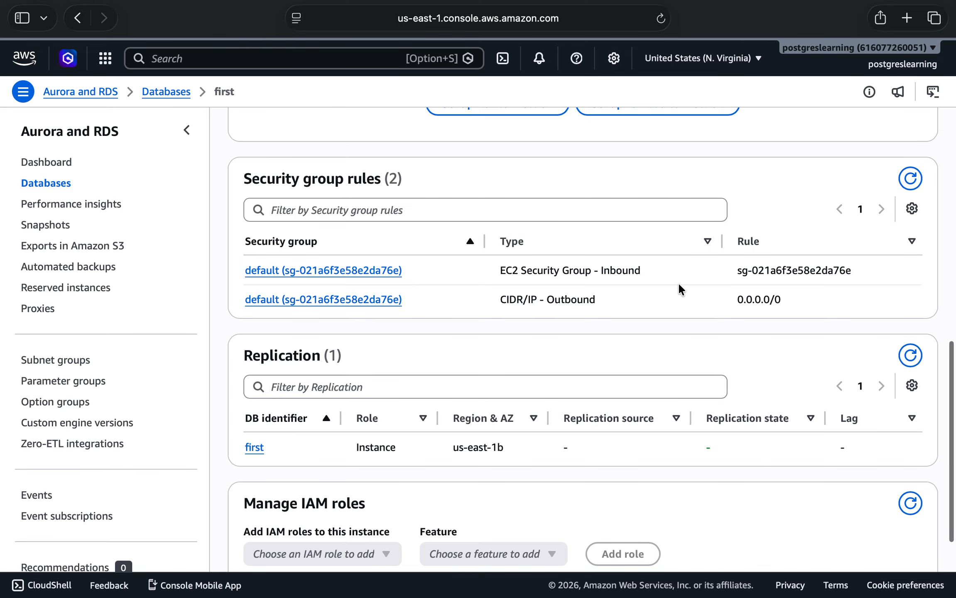
scroll(679, 284, "up", 1)
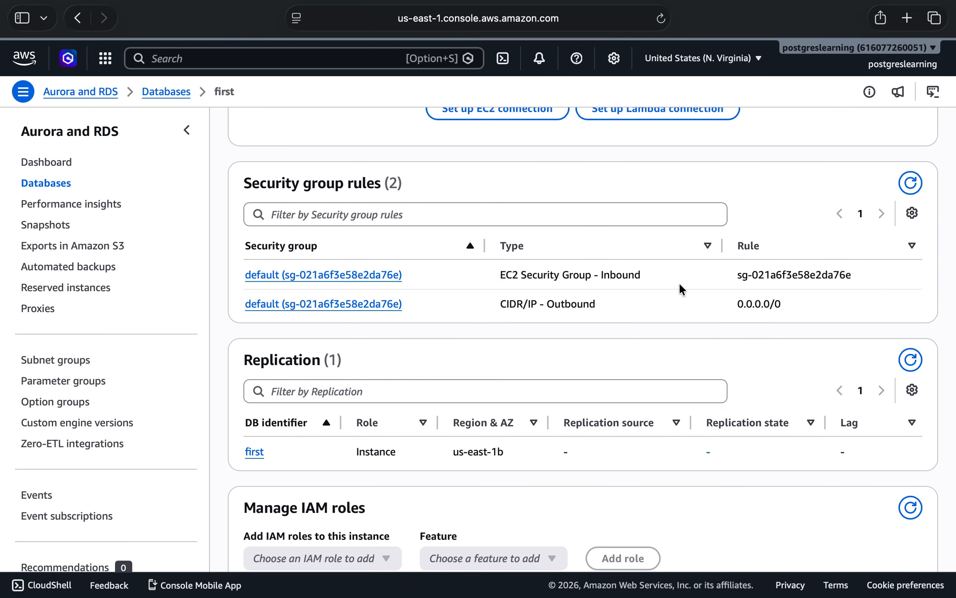
Open the default inbound security group of first in EC2, then close it and return to the instance details.
left_click(277, 275)
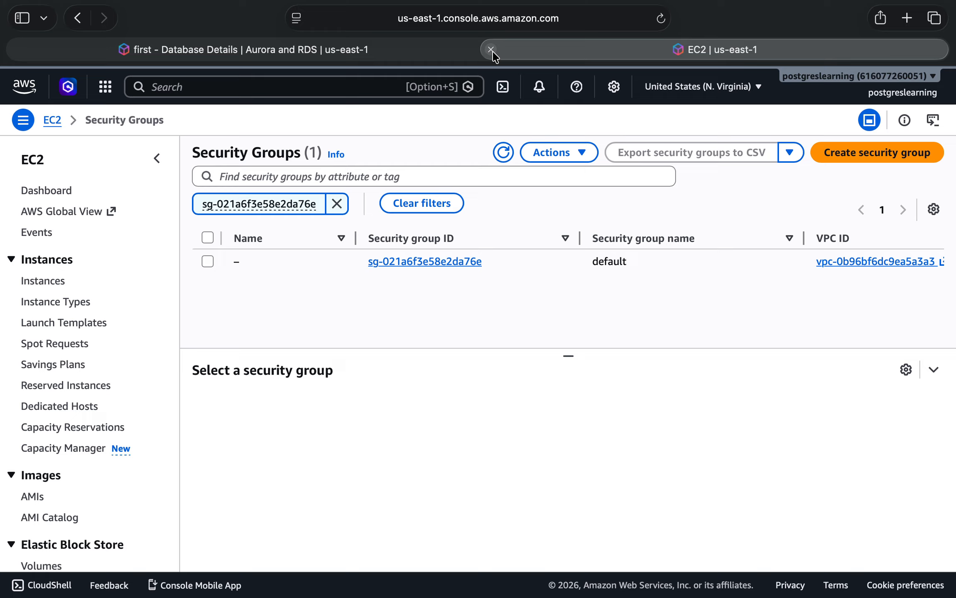
left_click(490, 50)
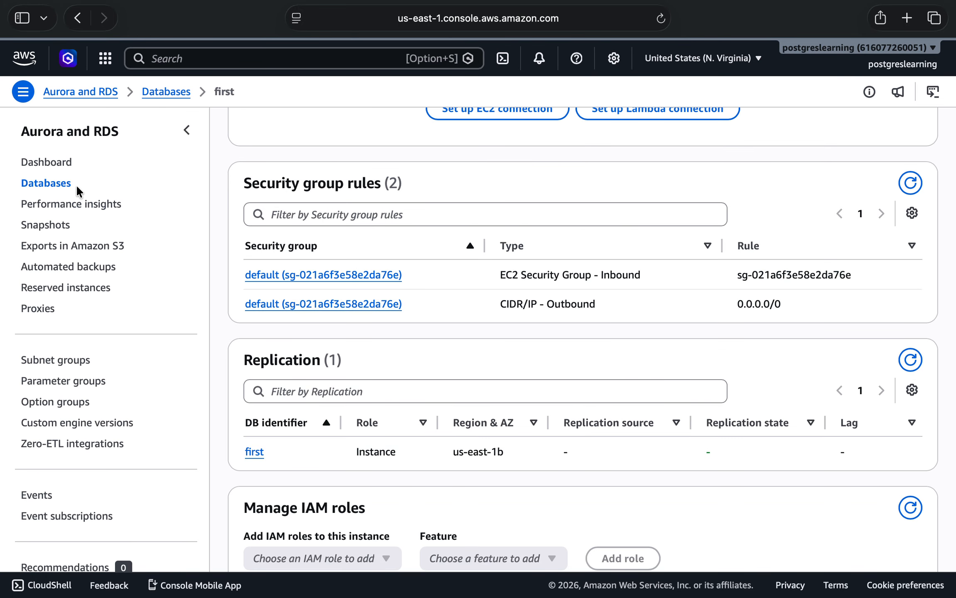
scroll(436, 267, "up", 15)
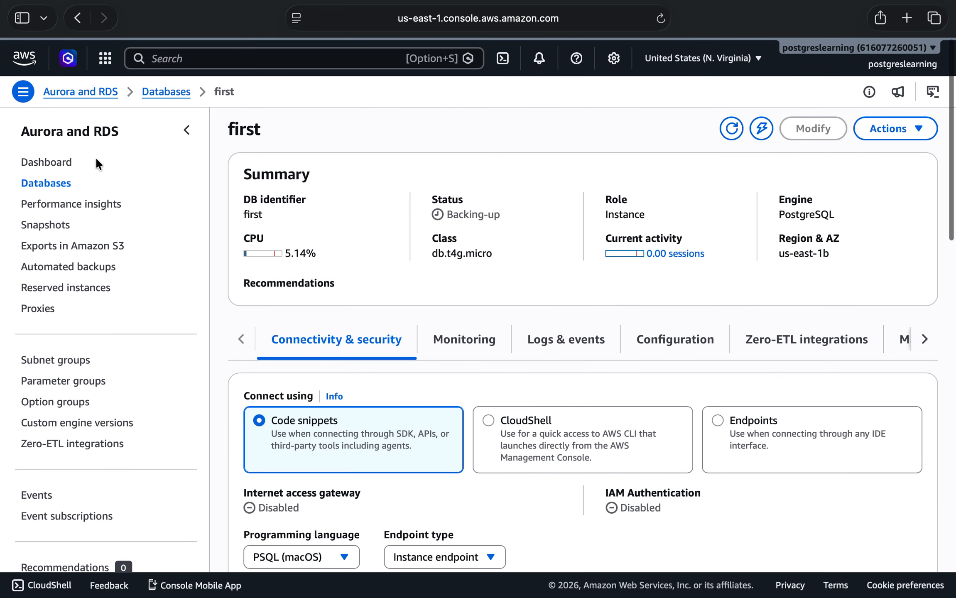
Return to the databases list, select first, and open its modification form.
left_click(62, 184)
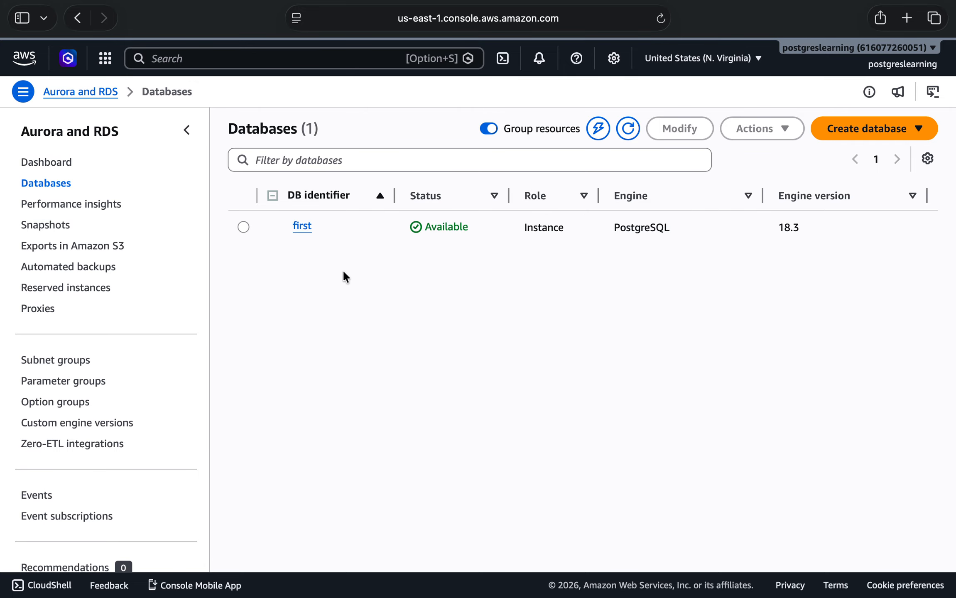
left_click(243, 227)
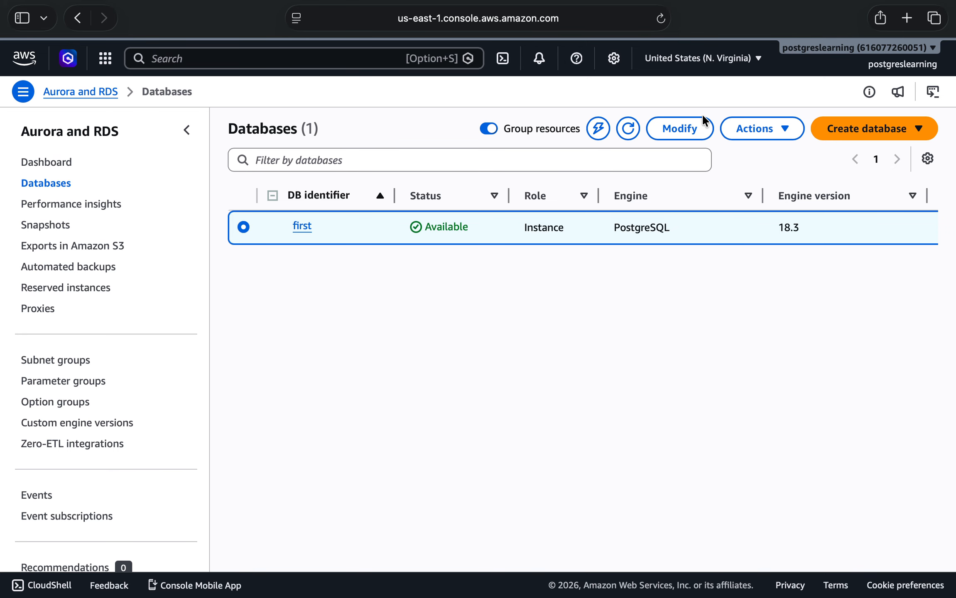
left_click(674, 129)
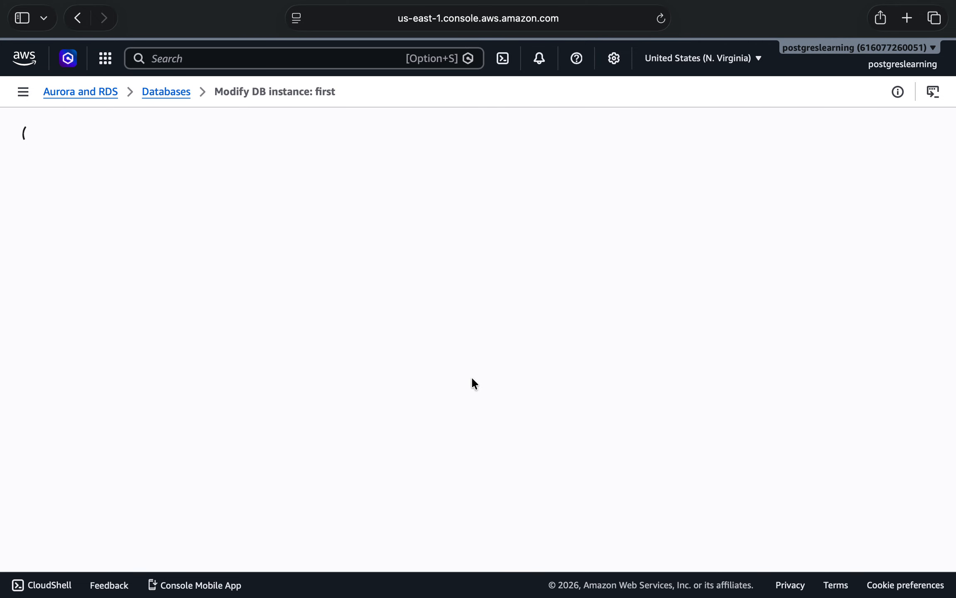
Add the test-ads security group alongside default in the instance's Connectivity settings.
scroll(471, 383, "down", 2)
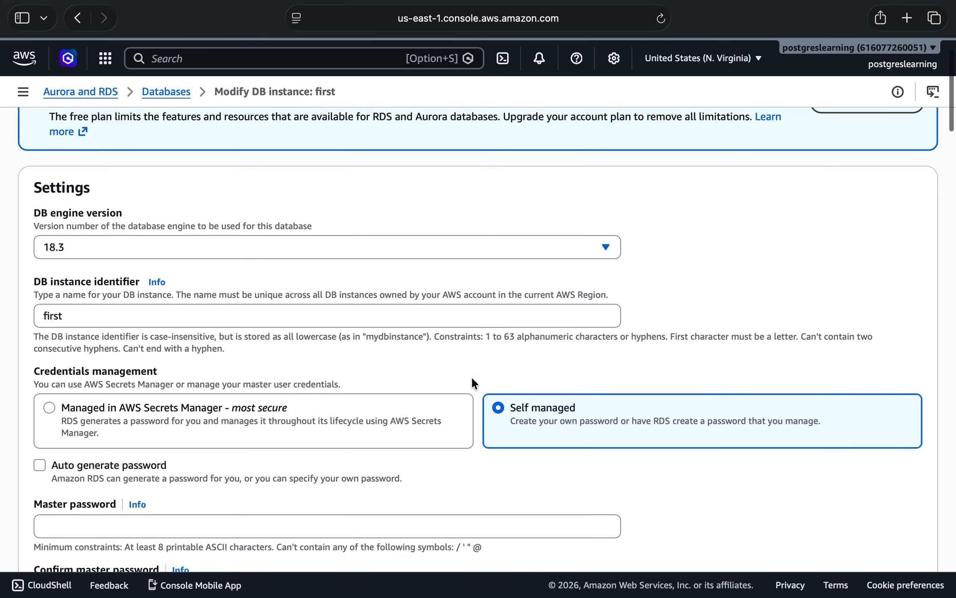
scroll(471, 383, "down", 2)
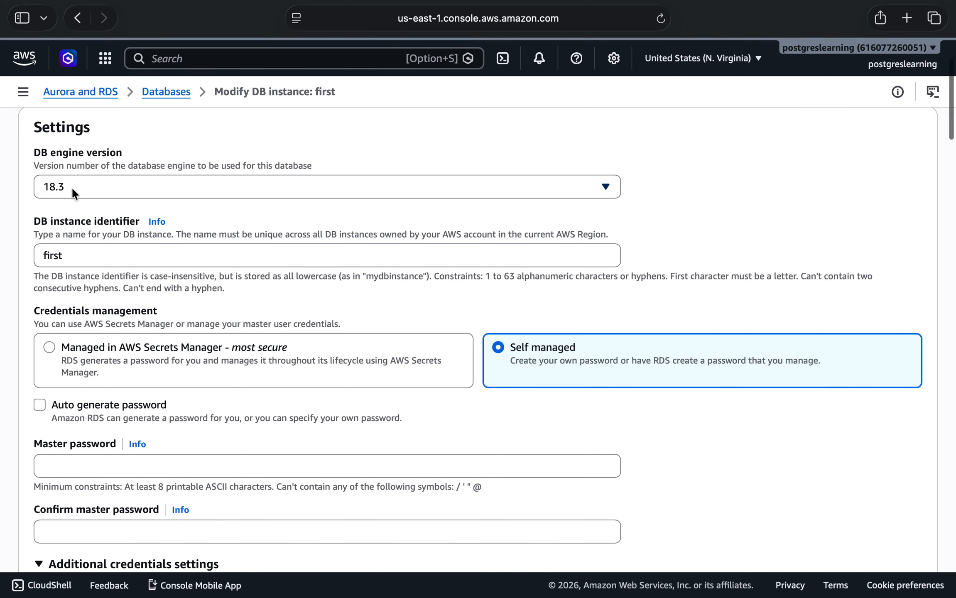
scroll(80, 268, "down", 10)
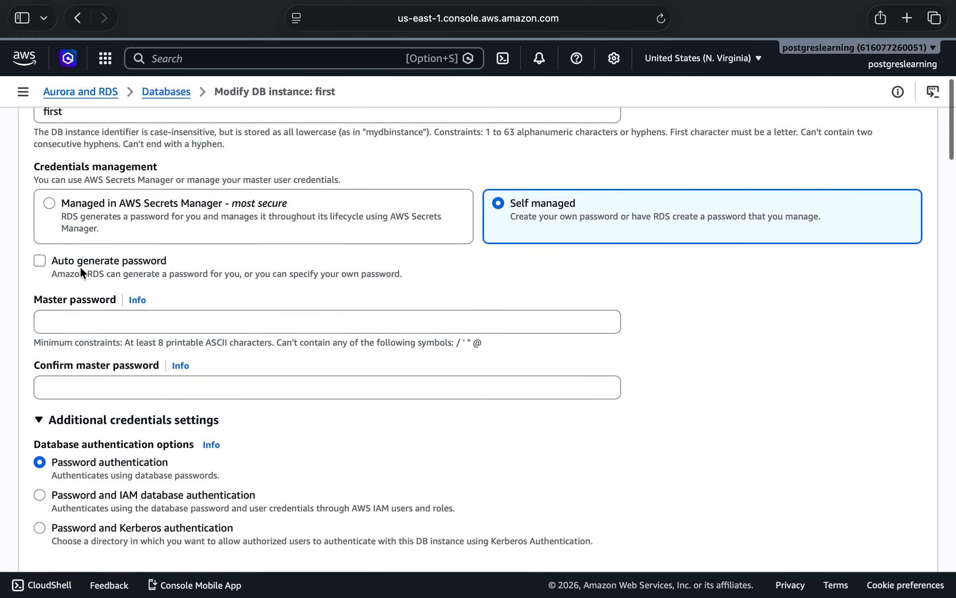
scroll(80, 266, "down", 12)
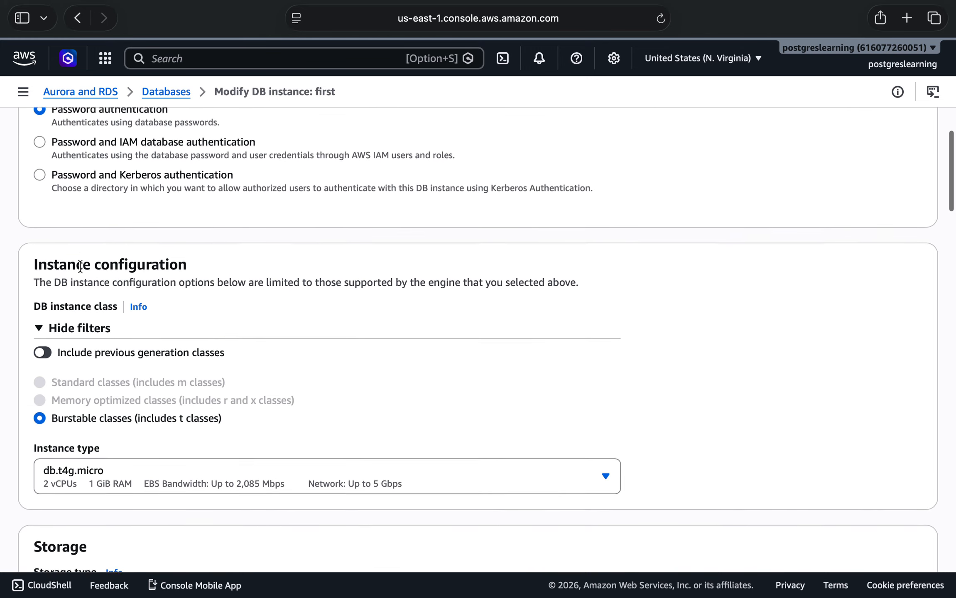
scroll(80, 266, "down", 17)
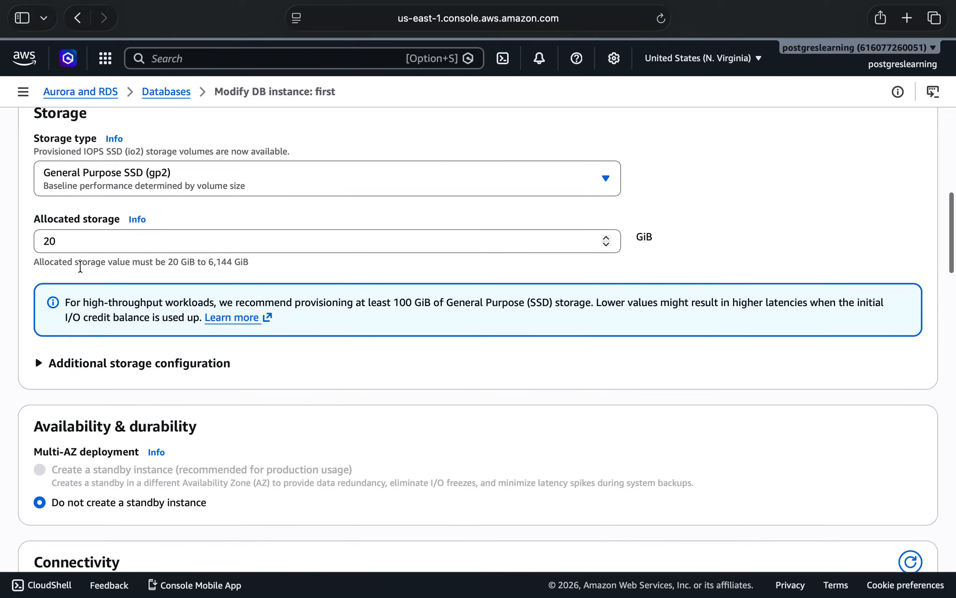
scroll(80, 266, "down", 3)
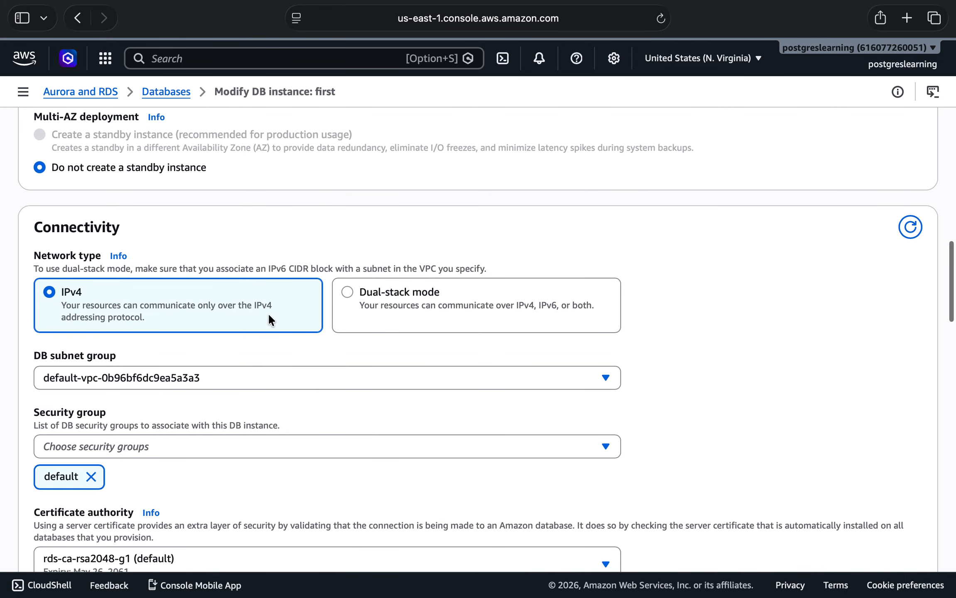
scroll(254, 409, "down", 4)
left_click(313, 336)
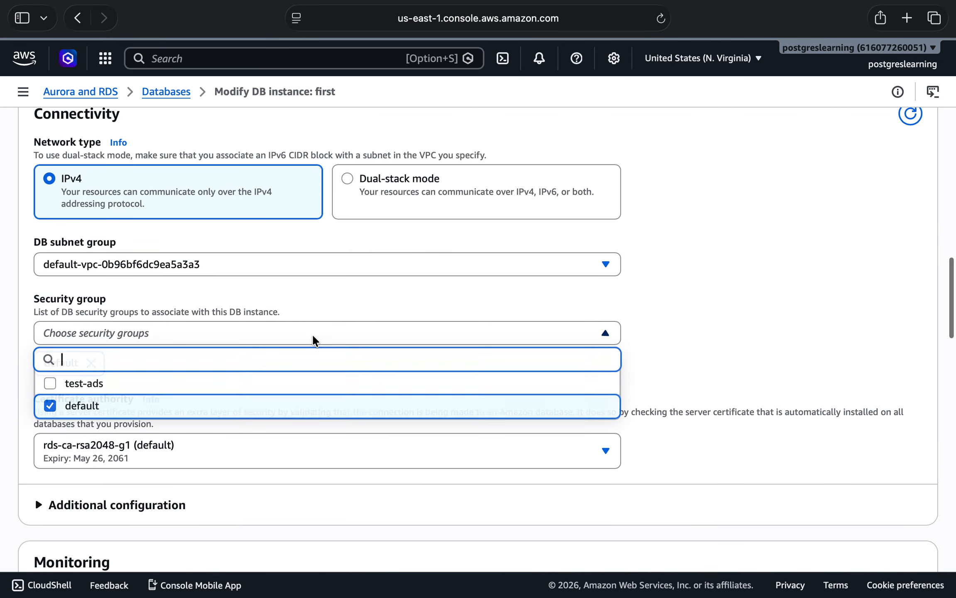
left_click(49, 384)
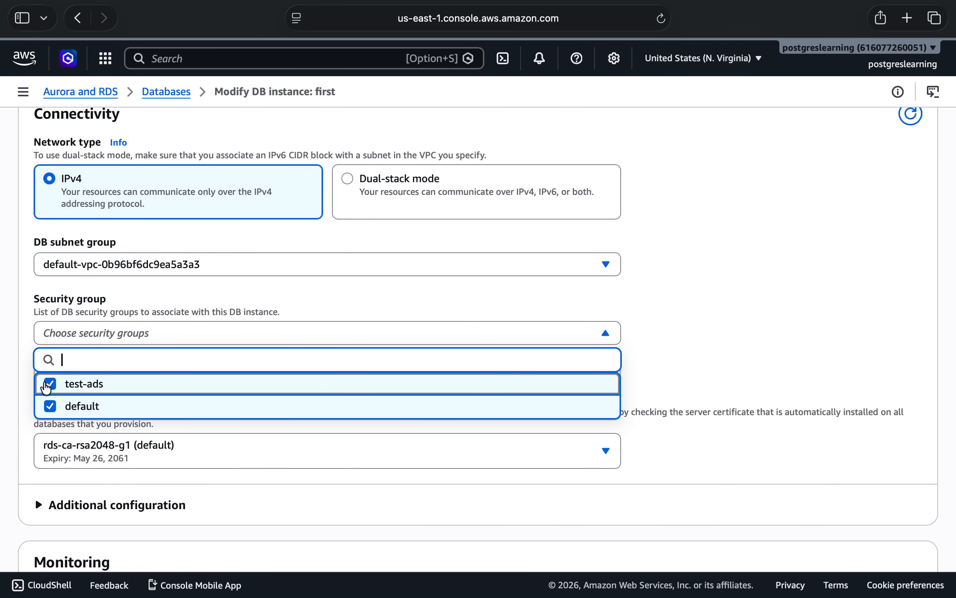
left_click(696, 357)
Continue to the modification summary, set the changes to apply immediately, and submit the modification of first.
scroll(693, 352, "down", 20)
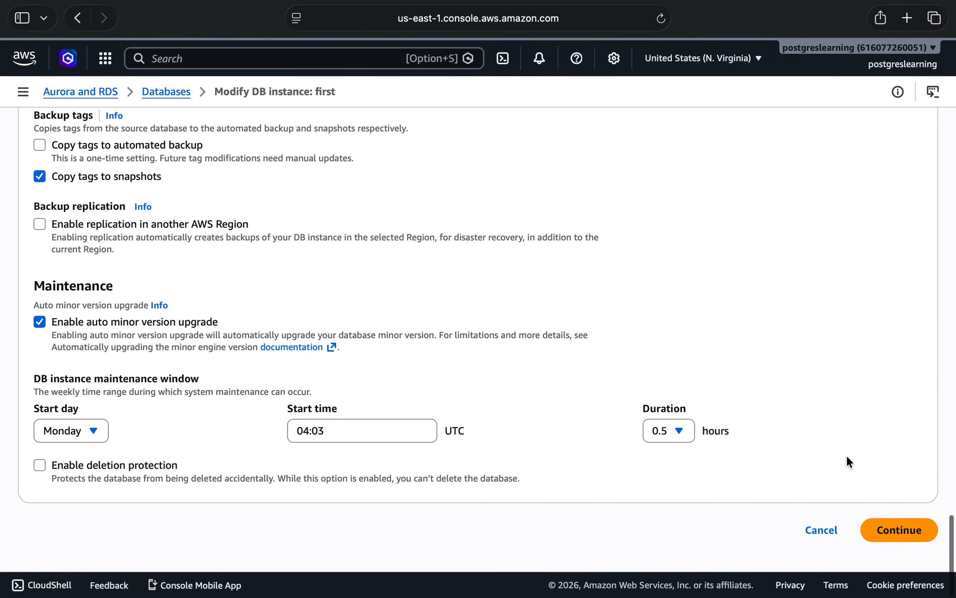
left_click(886, 536)
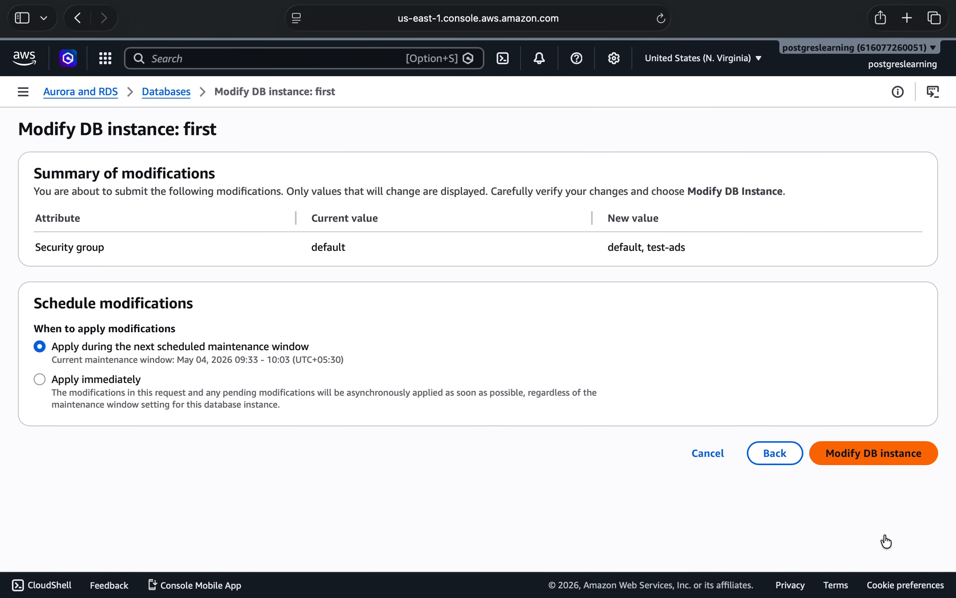
left_click(99, 386)
left_click(54, 348)
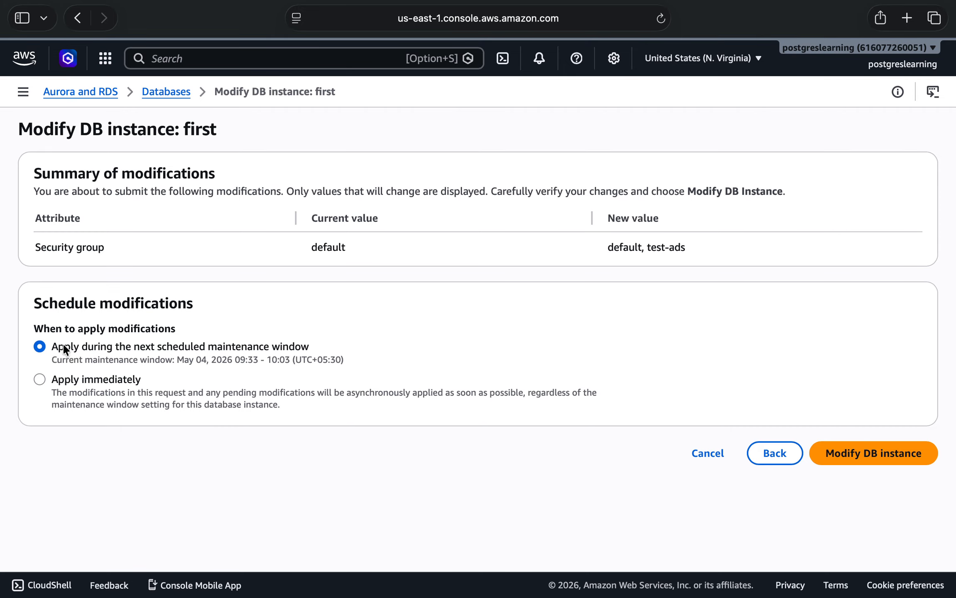
left_click(80, 383)
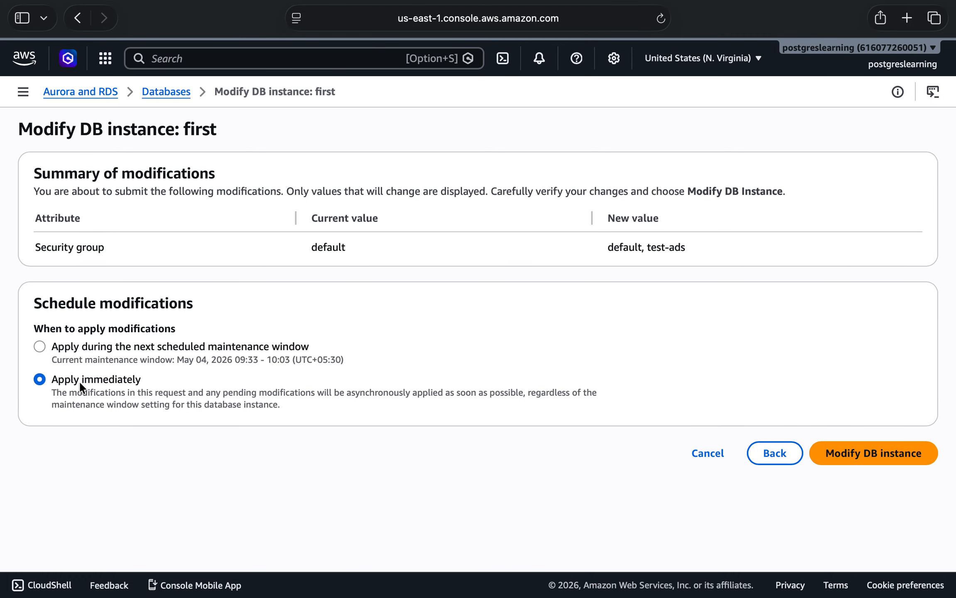
left_click(847, 454)
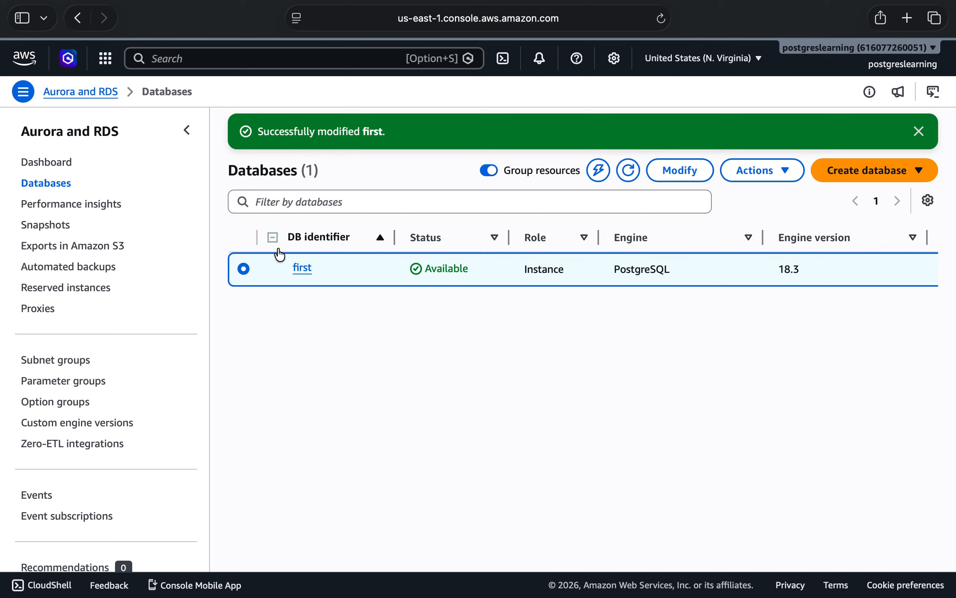
Switch to pgAdmin and try saving the server registration again with postgres as the username.
key("ctrl+Left")
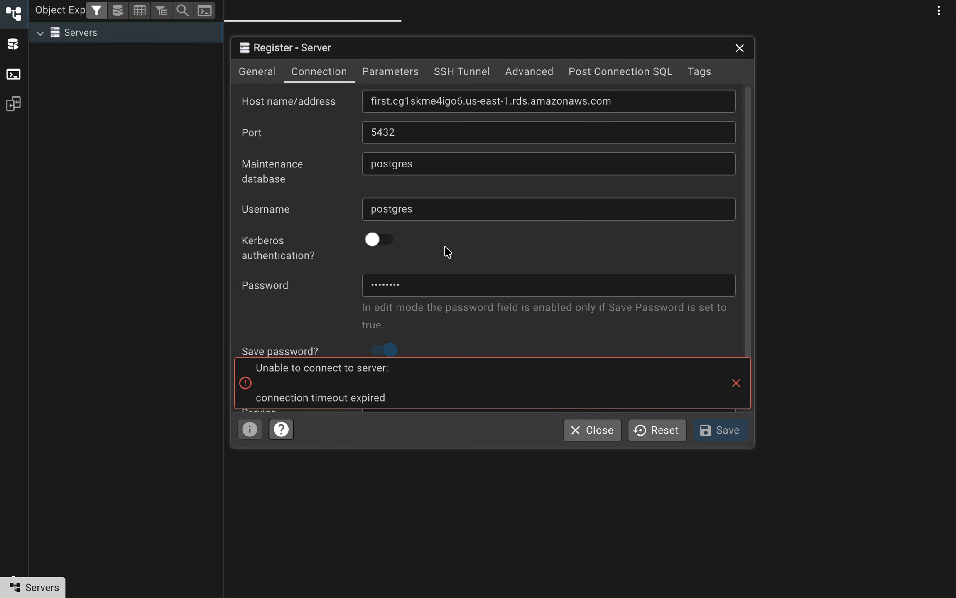
left_click(435, 208)
key("BackSpace")
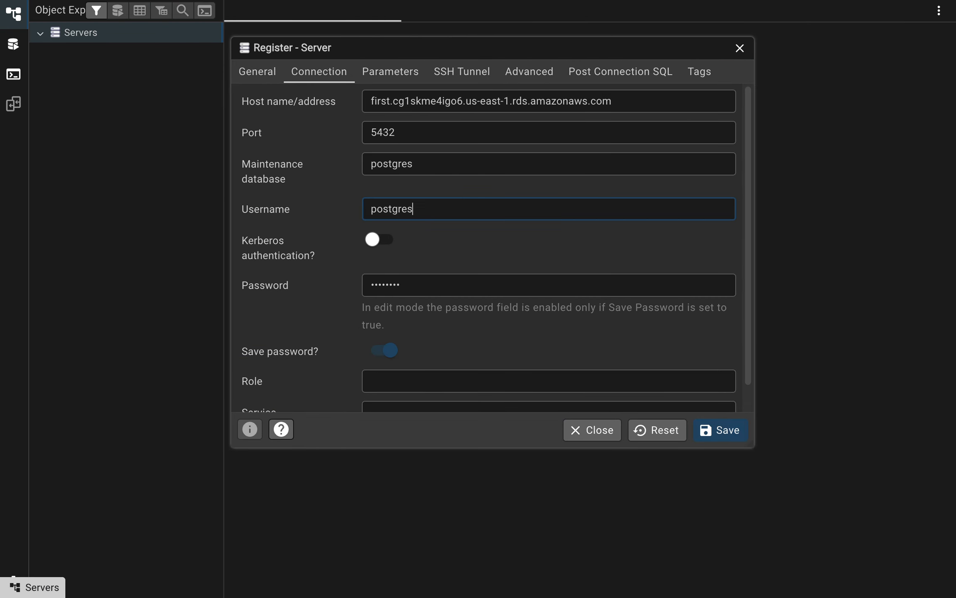
left_click(720, 441)
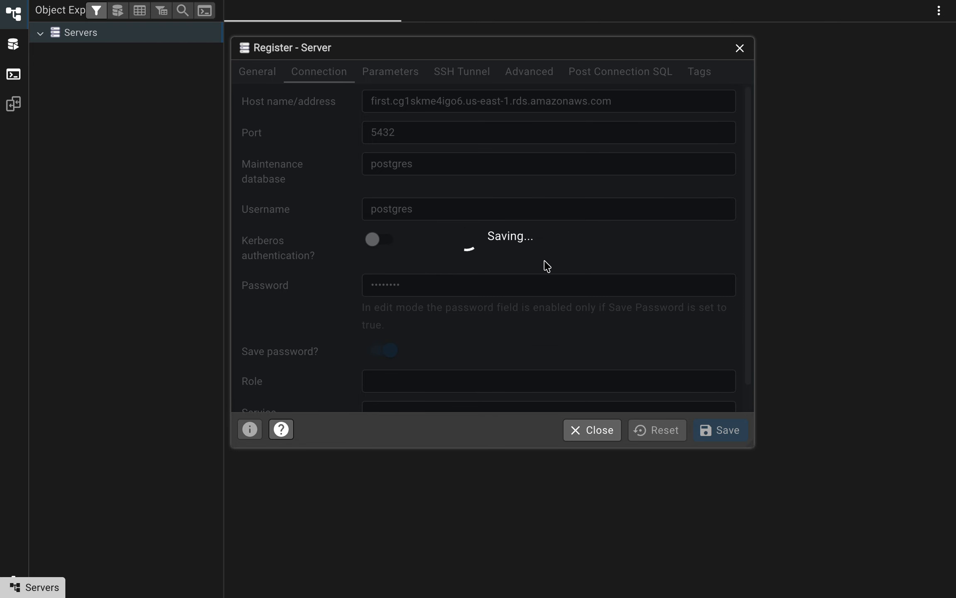
Switch to the RDS console, open the details of first, and check the connection information using Endpoints.
key("ctrl+Right")
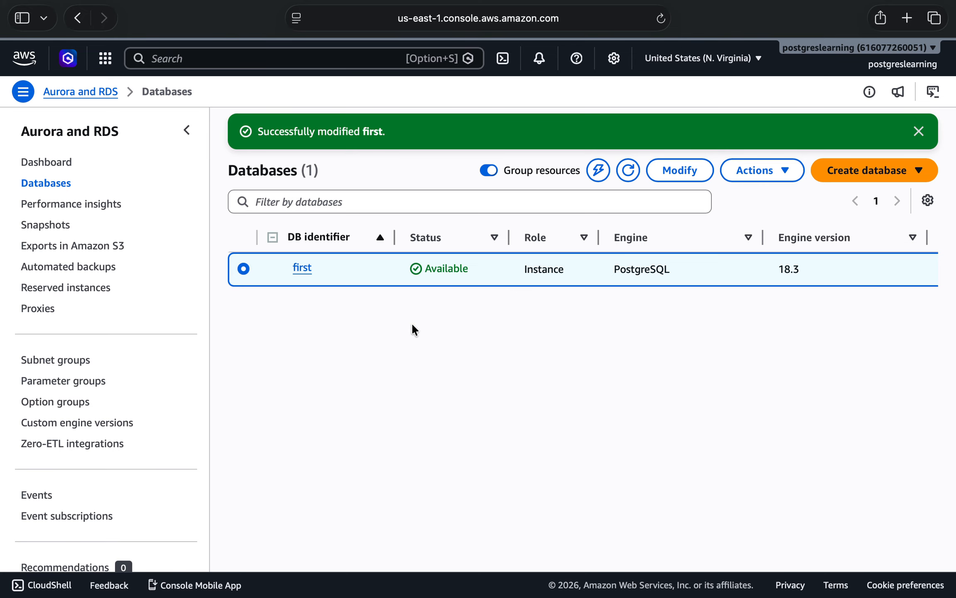
left_click(302, 267)
scroll(685, 353, "down", 5)
left_click(717, 325)
scroll(353, 471, "down", 5)
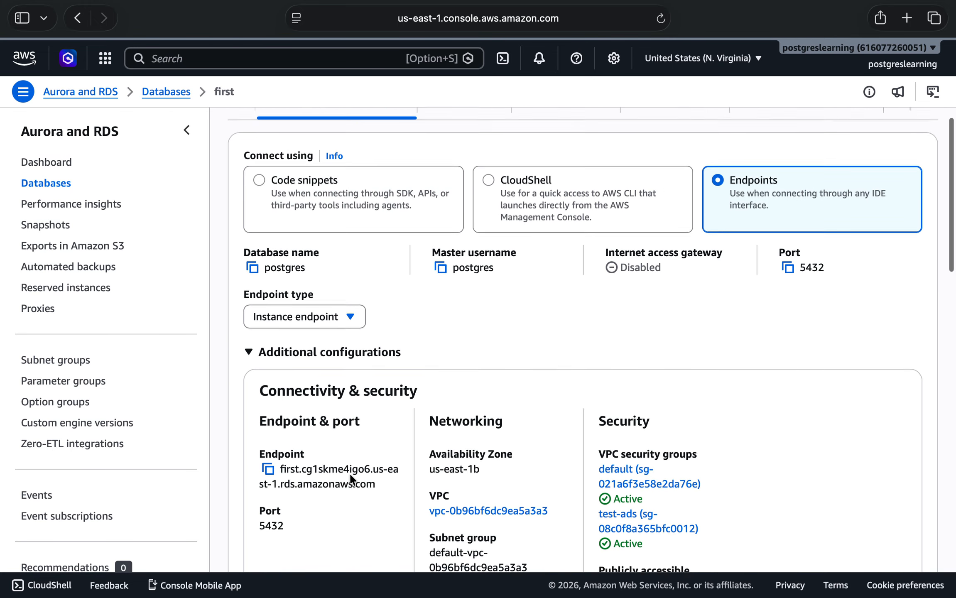
Switch to pgAdmin and close the server registration, discarding its changes.
key("ctrl+Left")
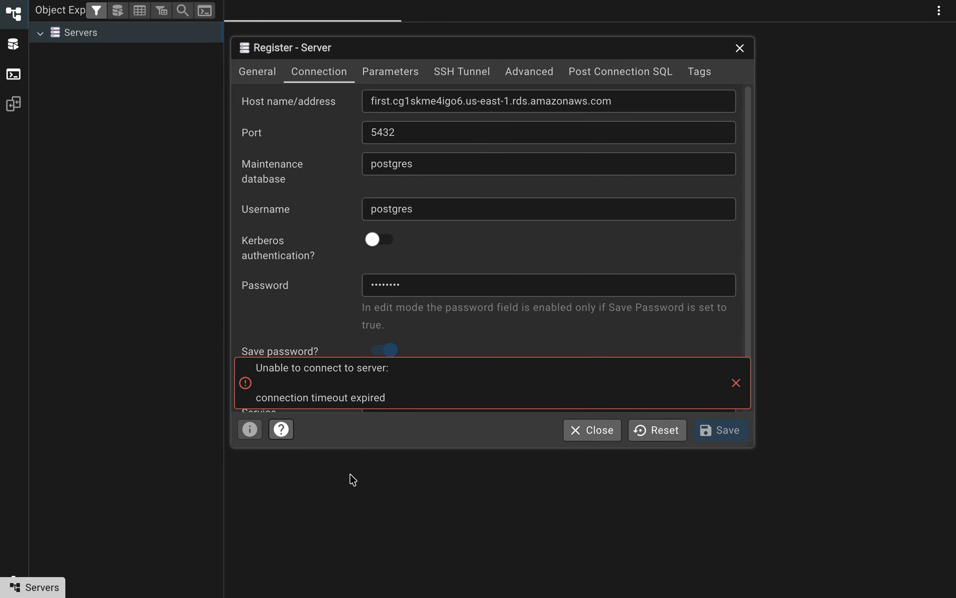
left_click(607, 439)
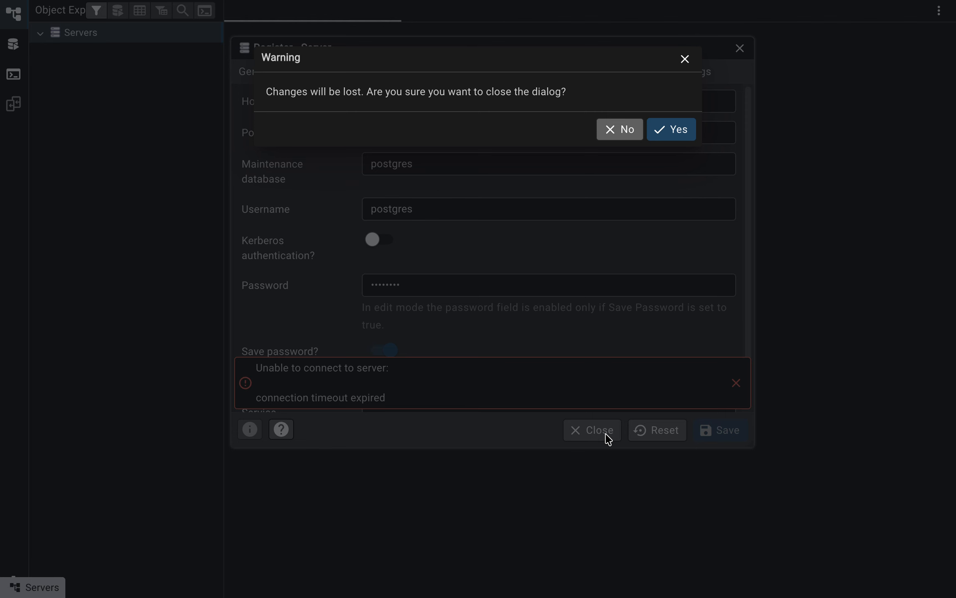
left_click(673, 135)
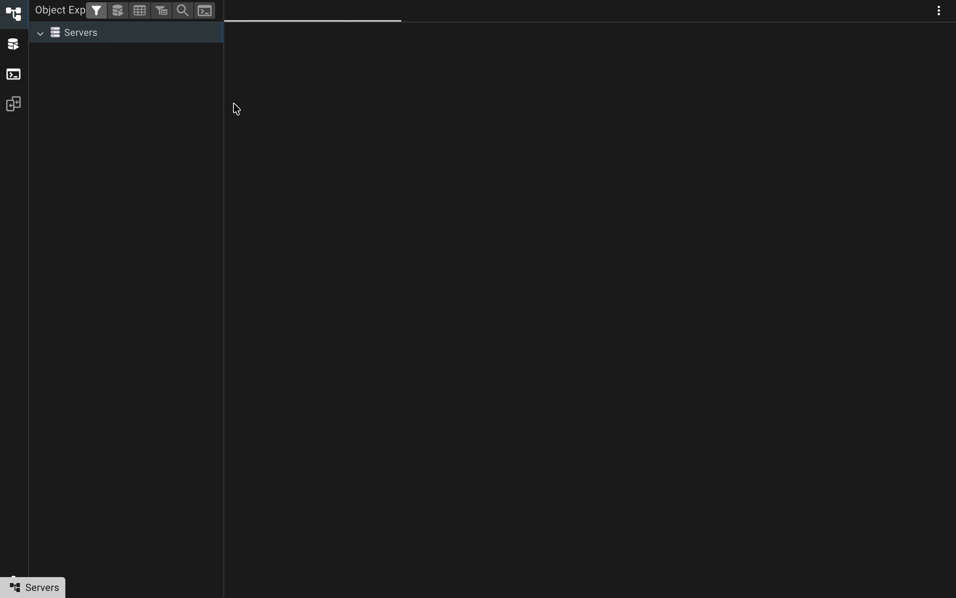
Copy the endpoint of first from the RDS console and start a new pgAdmin server registration named first.
key("ctrl+Right")
left_click(268, 309)
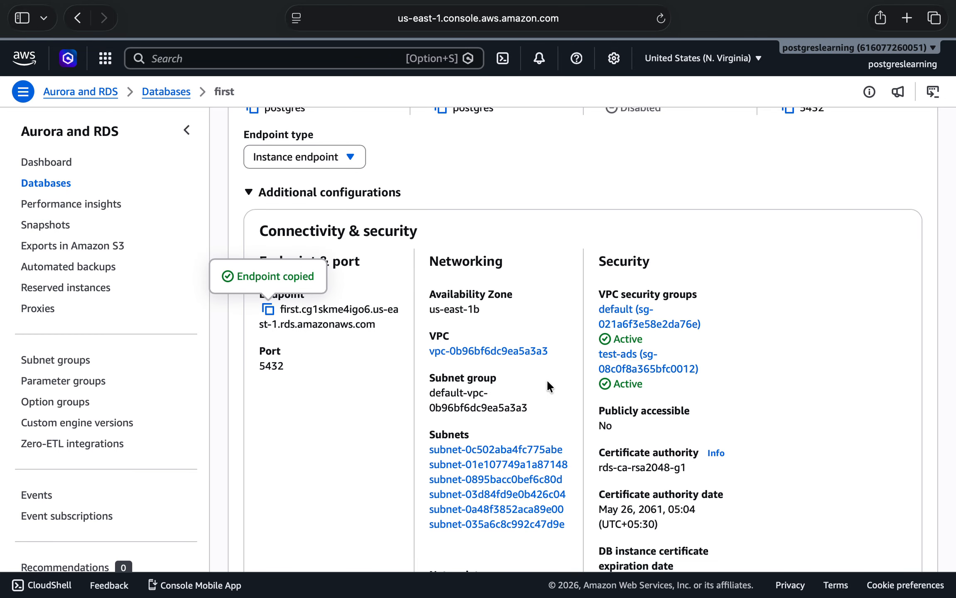
key("ctrl+Left")
right_click(71, 31)
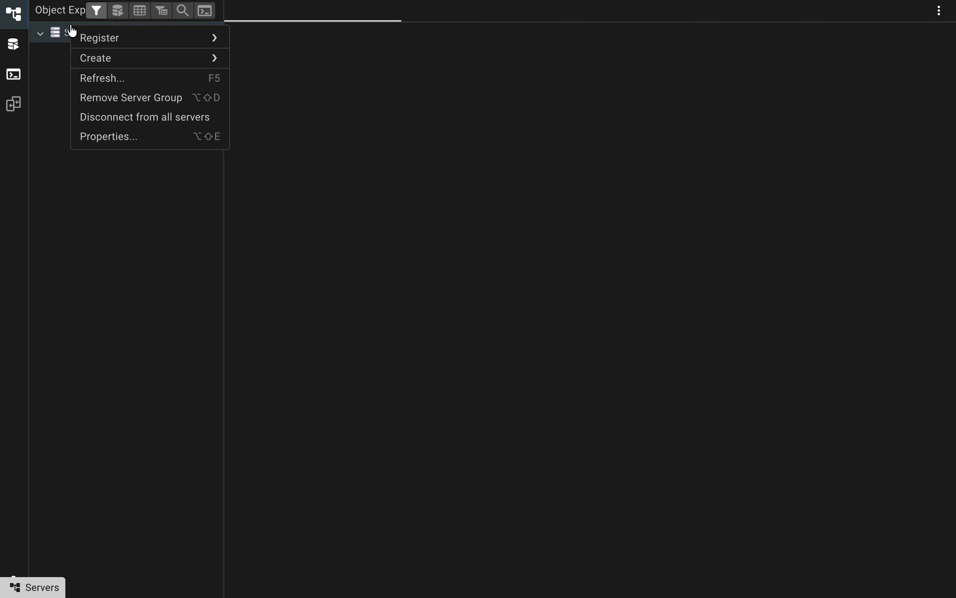
mouse_move(167, 37)
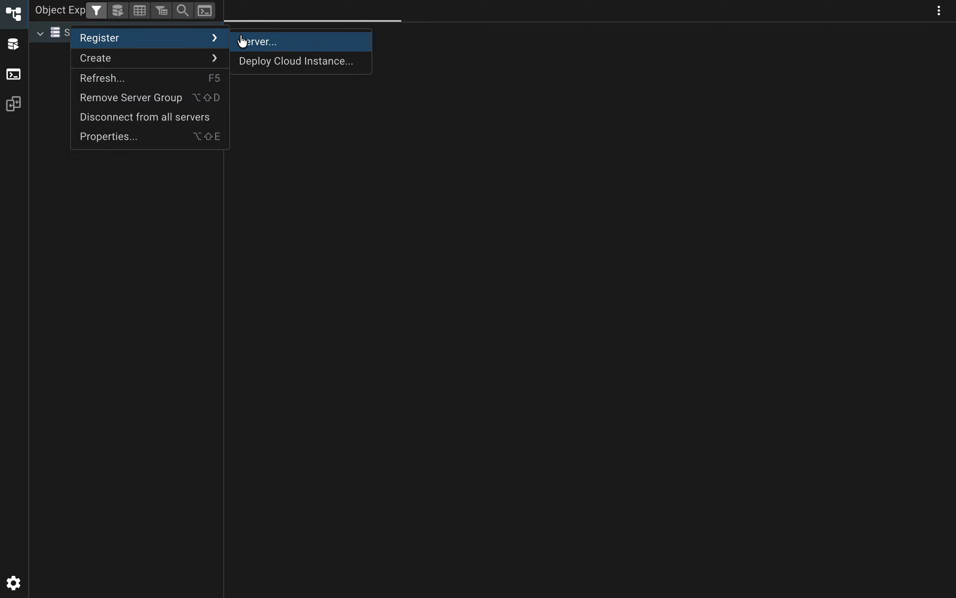
left_click(285, 44)
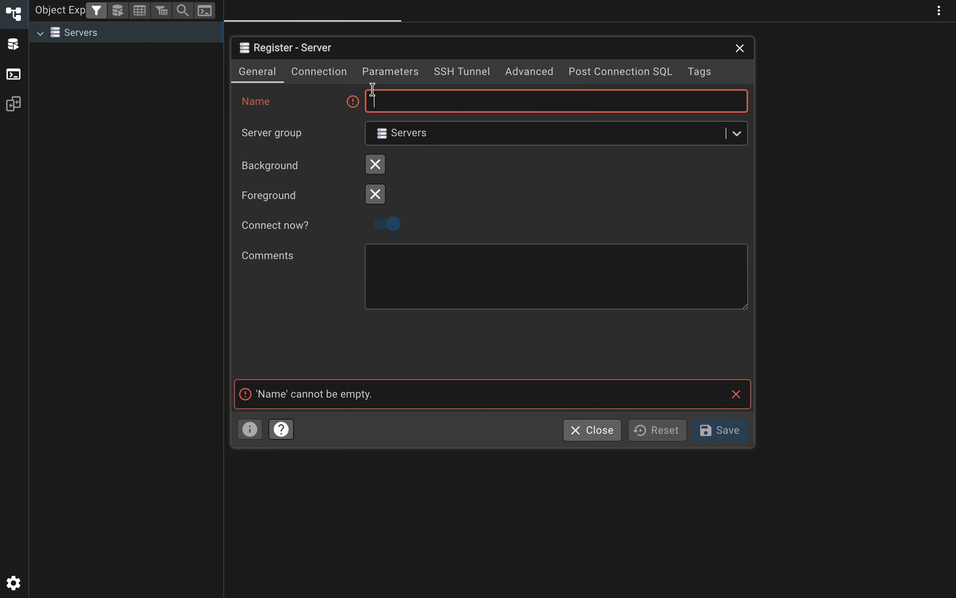
type("first")
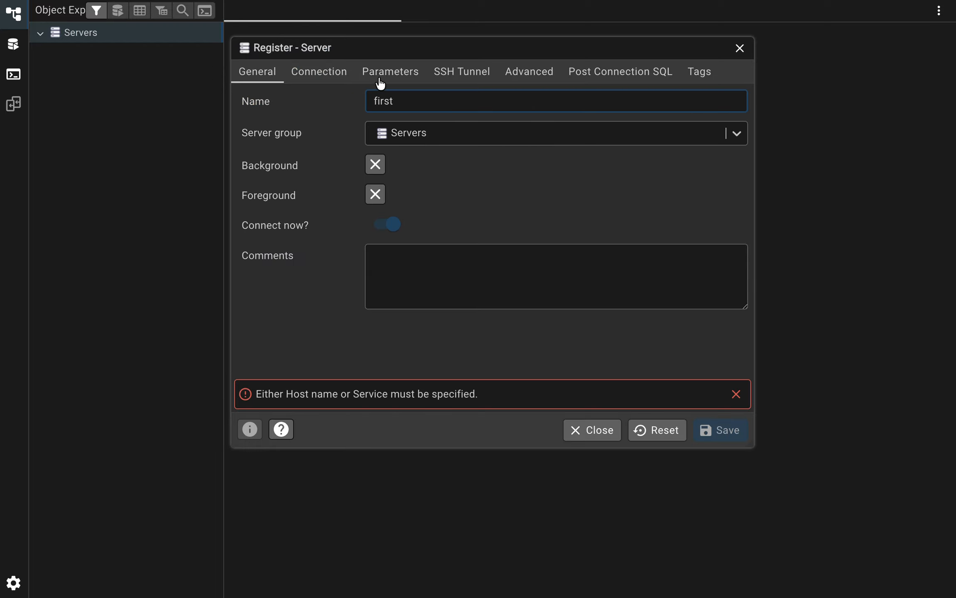
Paste the RDS endpoint as the host name, enter the database password, enable saving it, and try to save the registration.
left_click(317, 78)
key("ctrl+v")
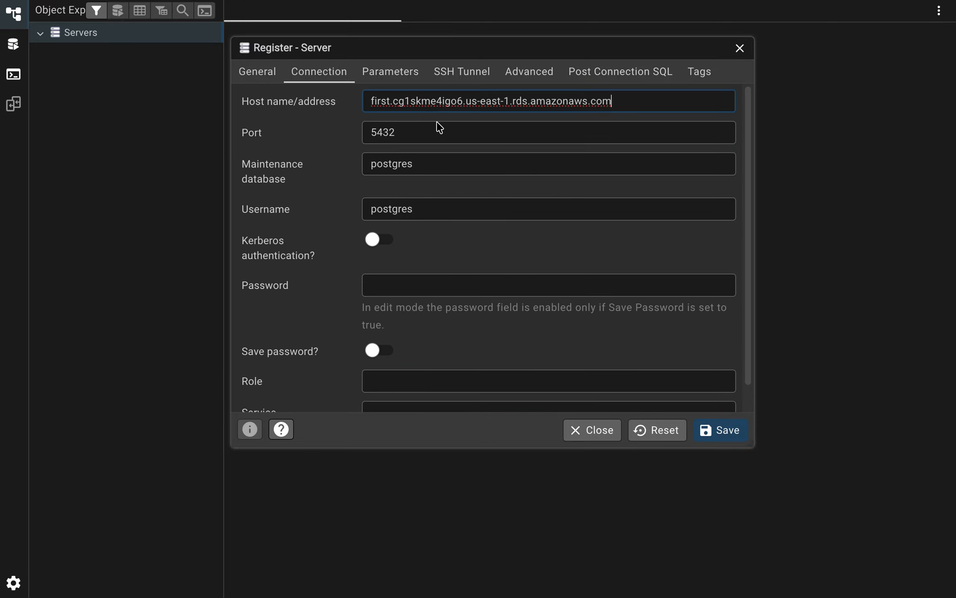
left_click(394, 290)
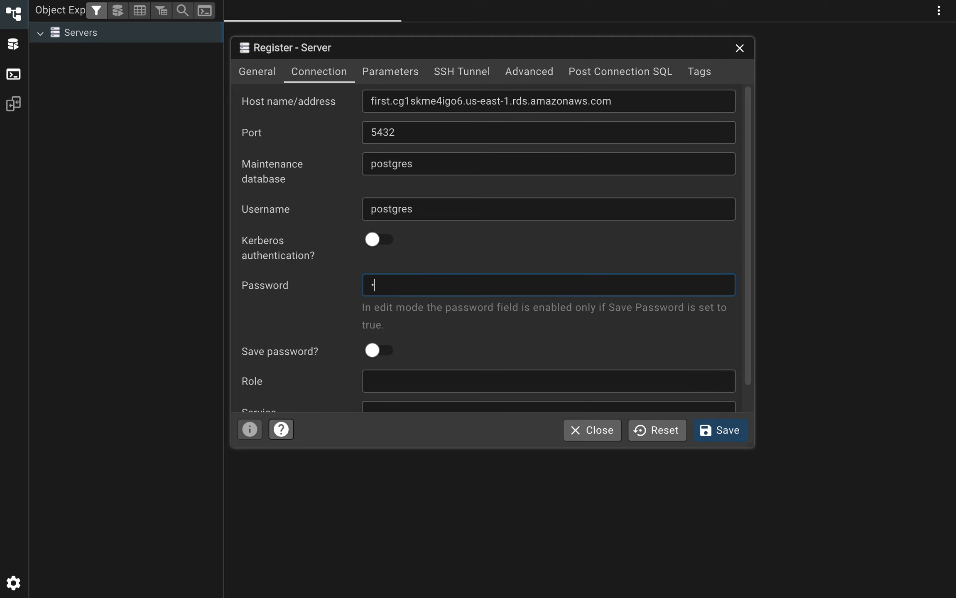
left_click(387, 358)
left_click(724, 431)
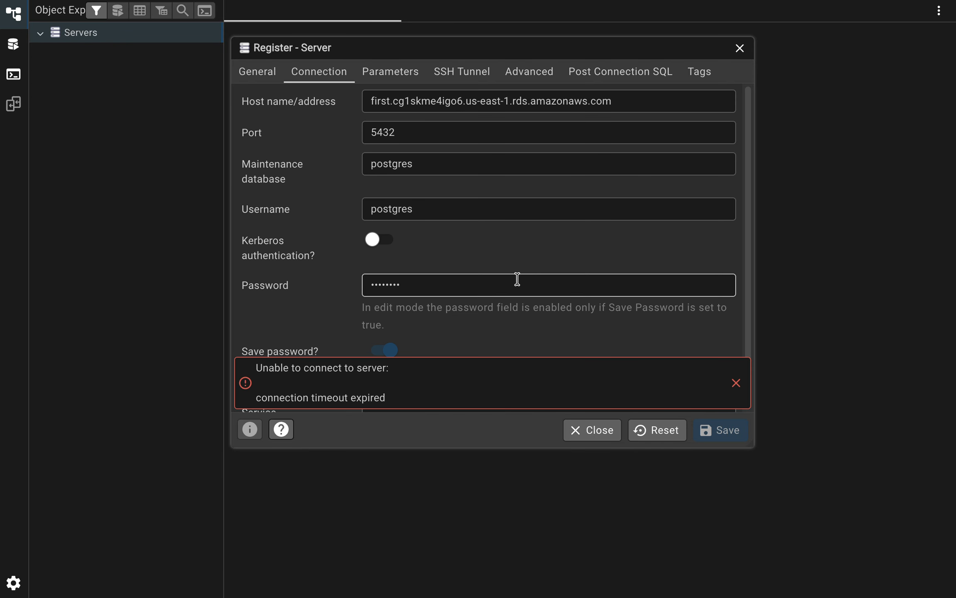
Switch to the RDS console and open the modification form of the DB instance first.
key("ctrl+Right")
scroll(515, 187, "up", 10)
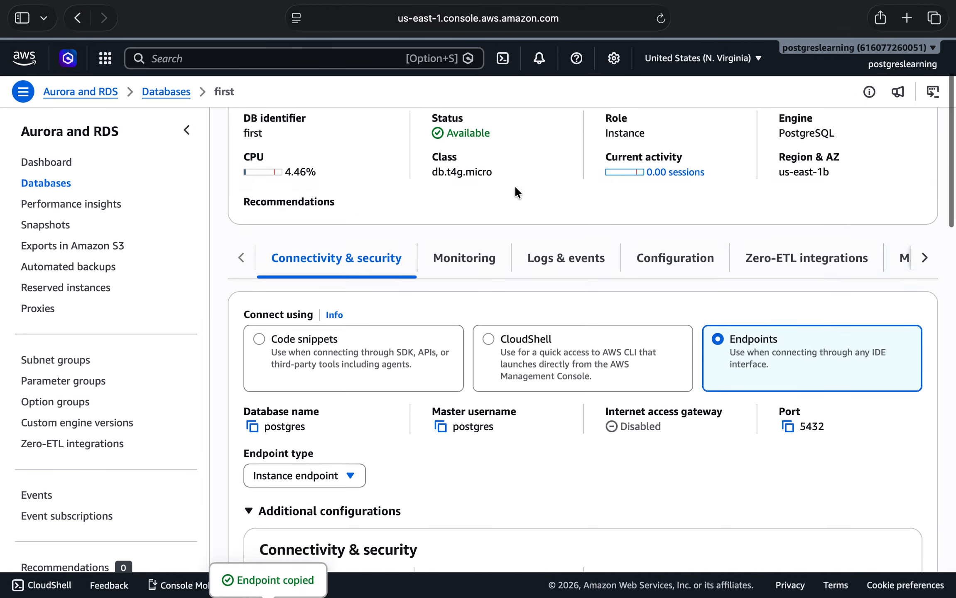
left_click(808, 178)
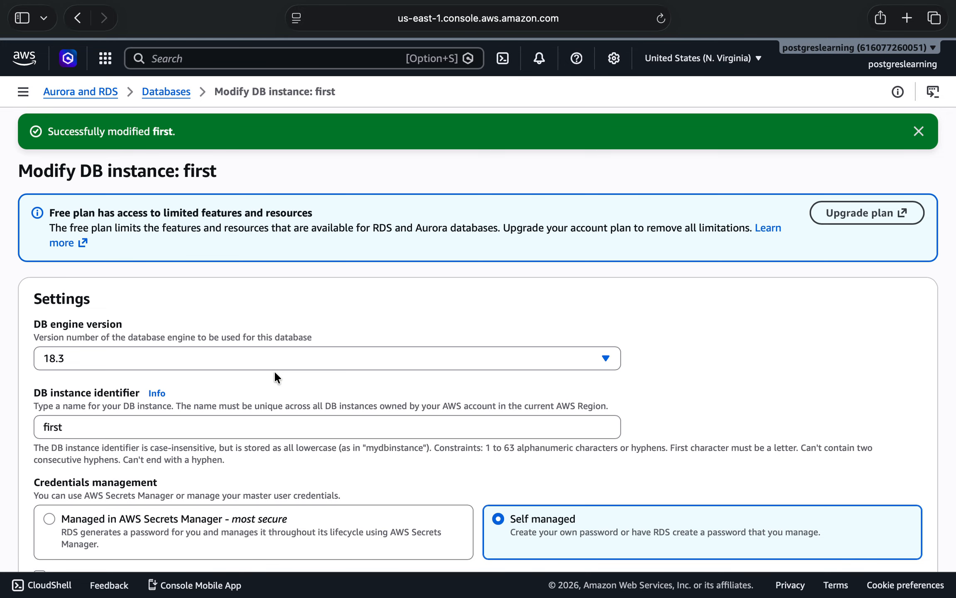
Look through all sections of the modification form of first for the public access setting.
scroll(275, 374, "down", 10)
scroll(274, 373, "down", 10)
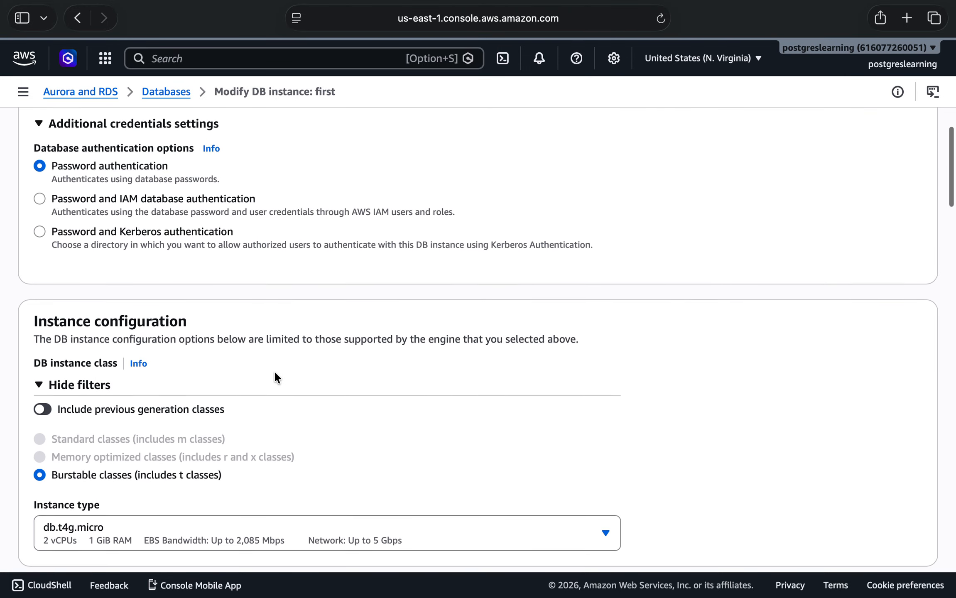
scroll(274, 376, "down", 8)
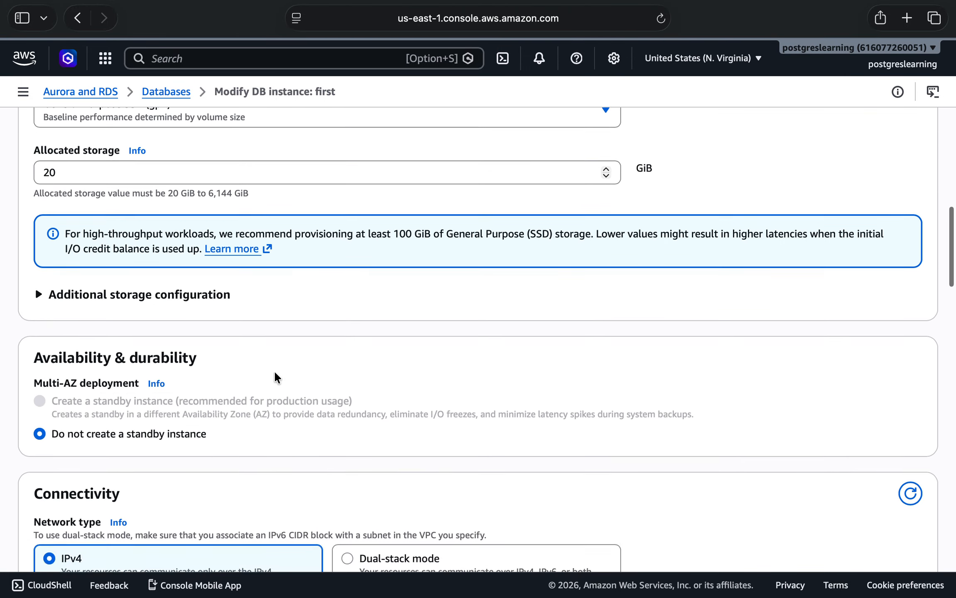
scroll(274, 376, "down", 8)
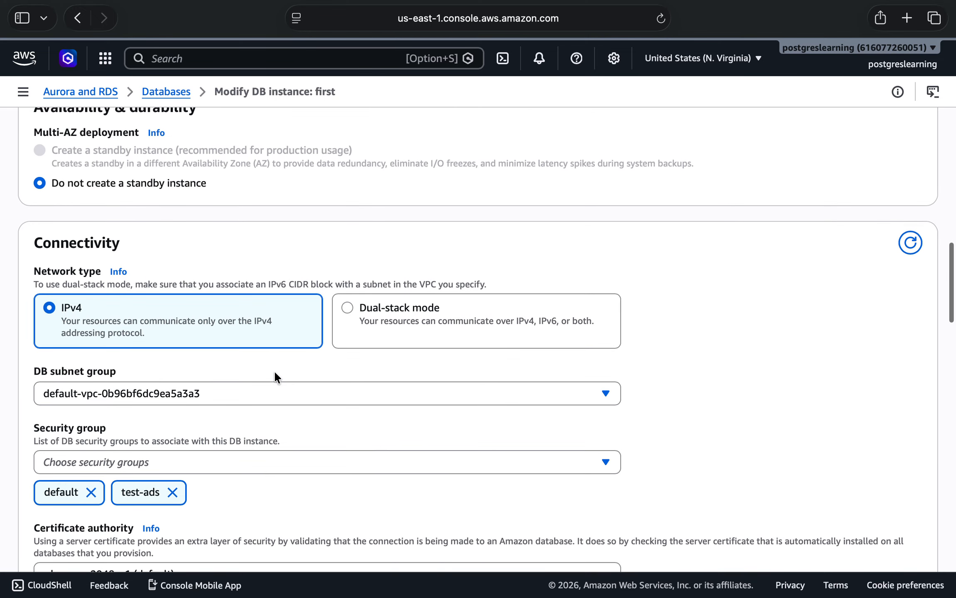
scroll(274, 376, "down", 5)
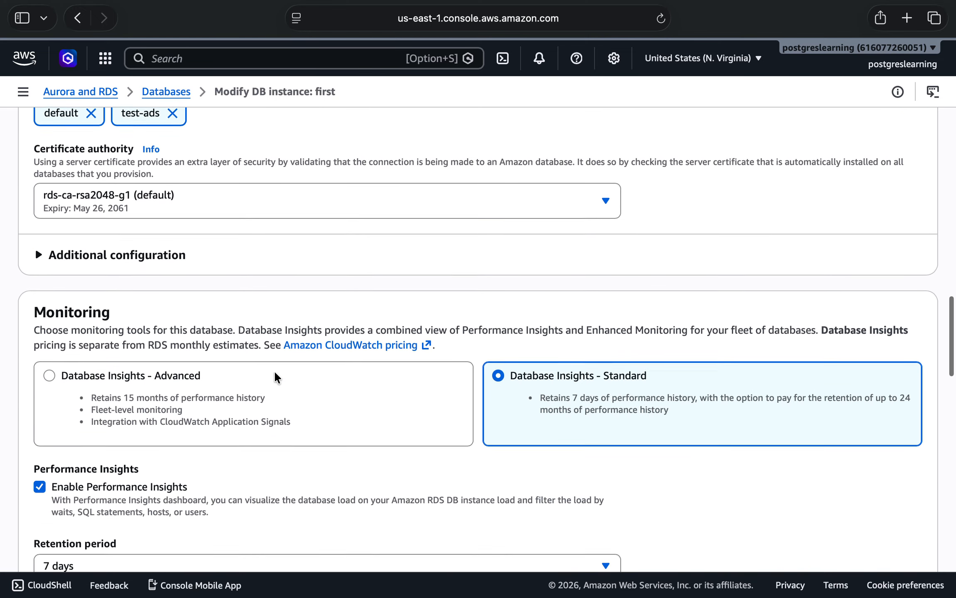
scroll(274, 376, "down", 7)
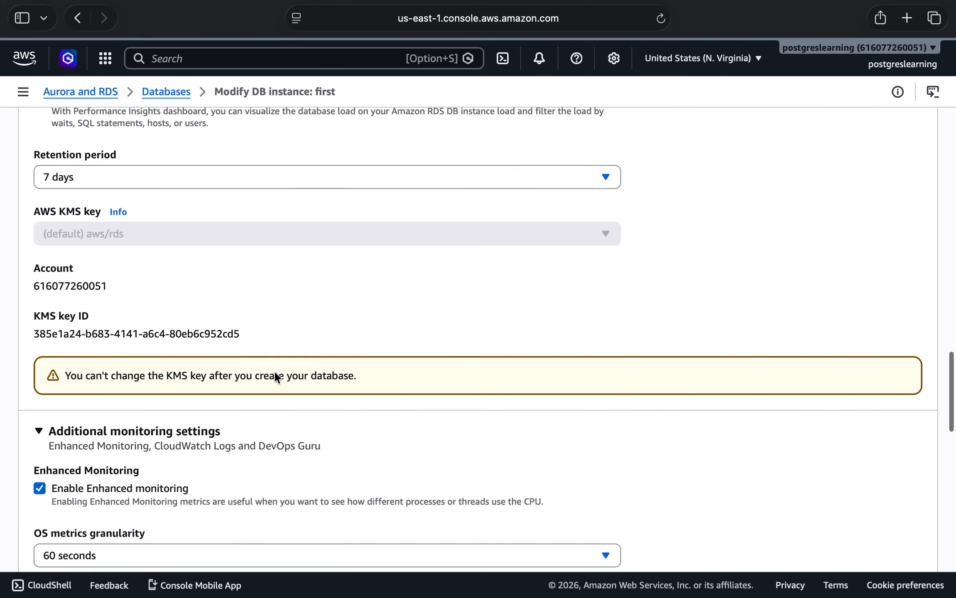
scroll(275, 376, "down", 6)
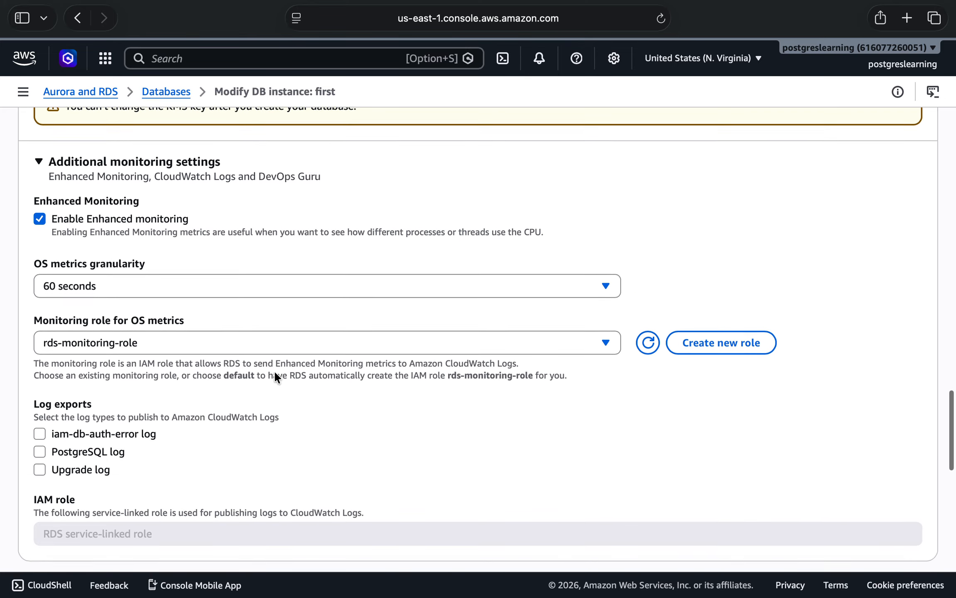
scroll(274, 373, "down", 11)
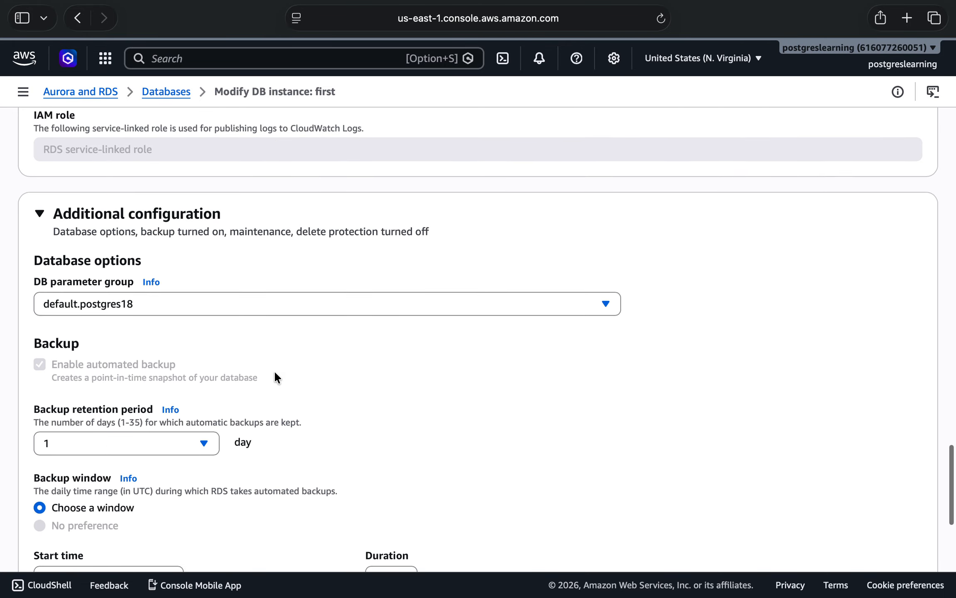
scroll(275, 376, "down", 4)
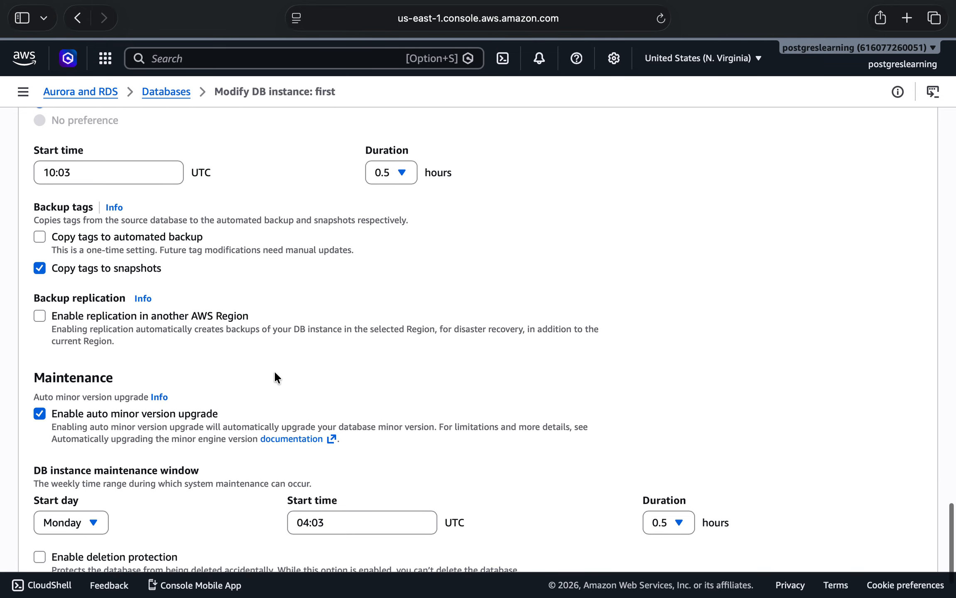
scroll(275, 376, "up", 1)
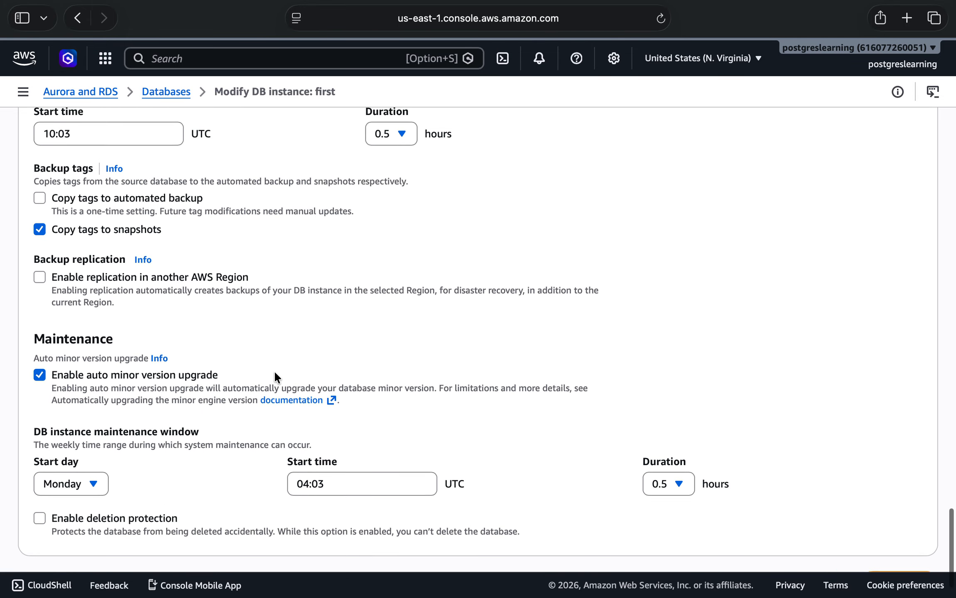
scroll(275, 376, "down", 1)
scroll(275, 376, "up", 5)
scroll(274, 373, "up", 20)
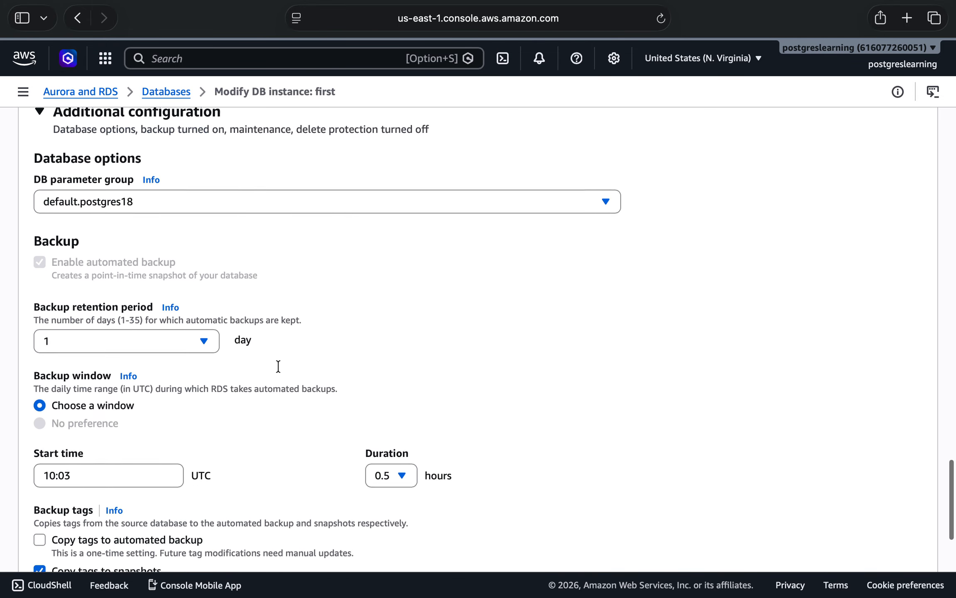
scroll(278, 365, "up", 4)
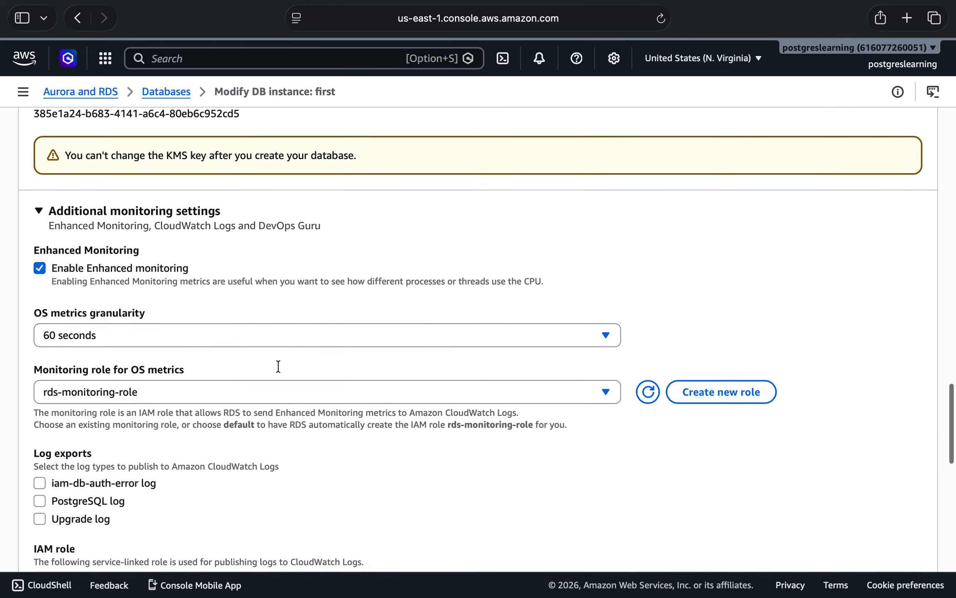
scroll(278, 366, "up", 5)
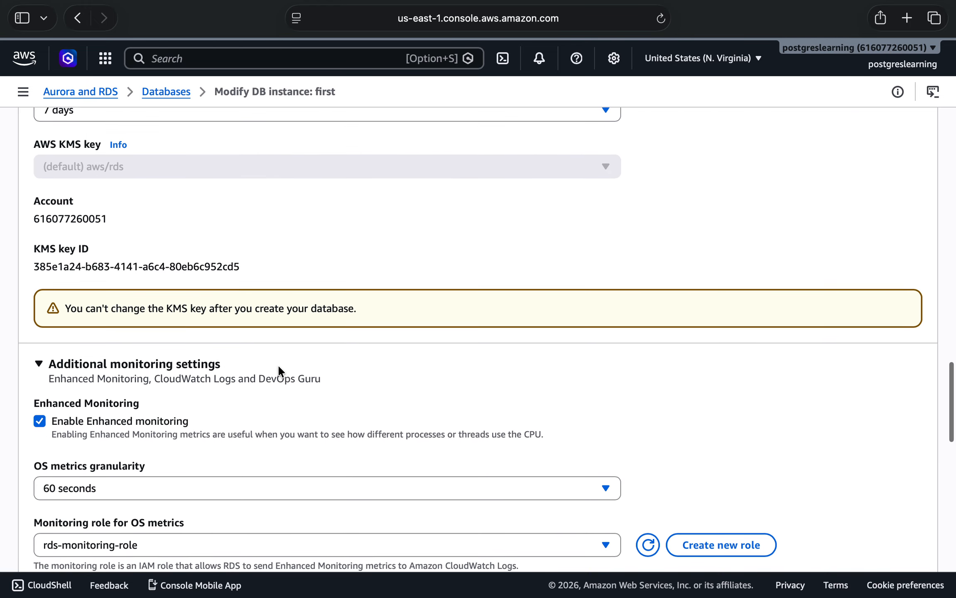
scroll(279, 372, "up", 8)
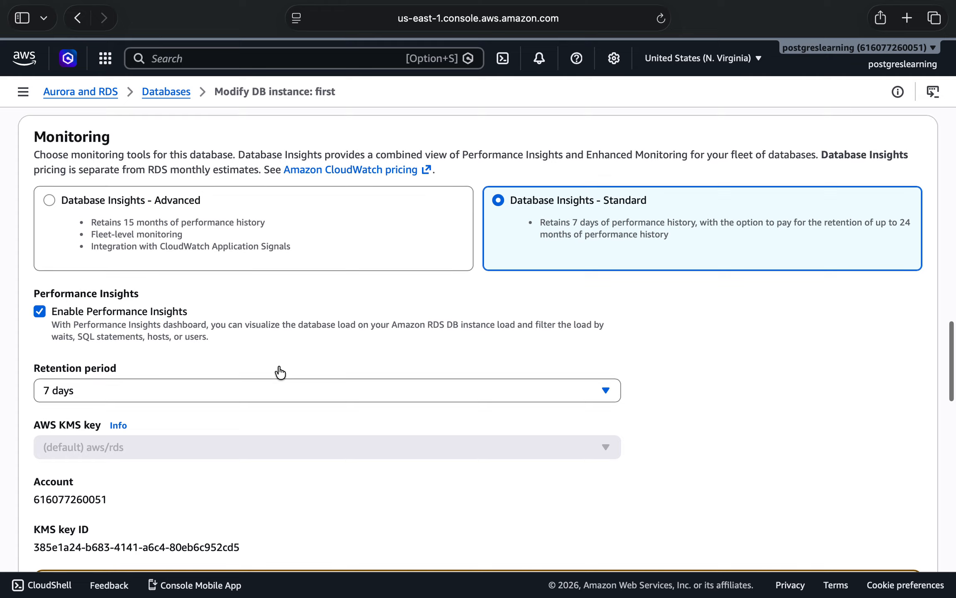
scroll(279, 372, "up", 4)
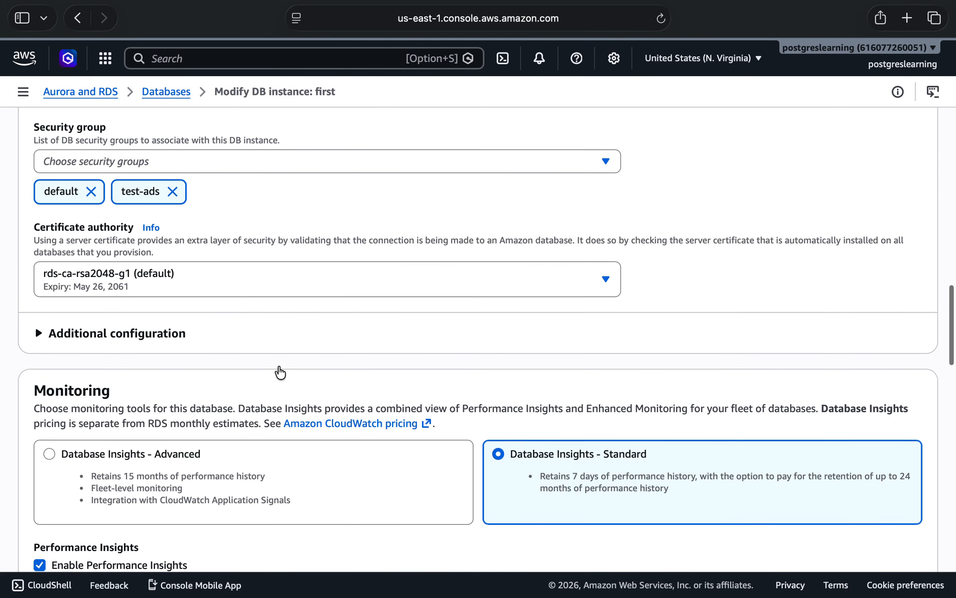
scroll(268, 396, "up", 6)
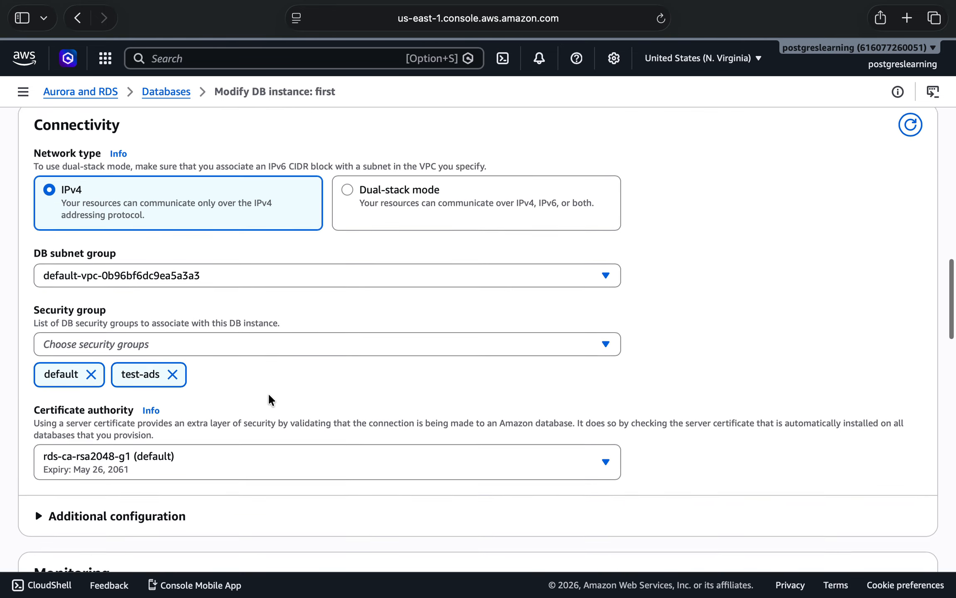
scroll(268, 396, "up", 7)
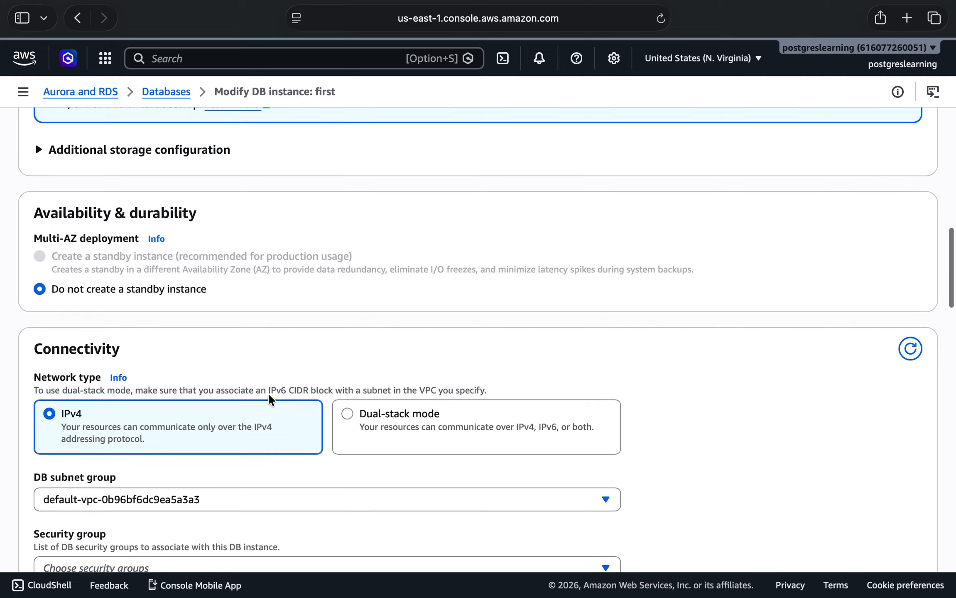
scroll(268, 399, "up", 9)
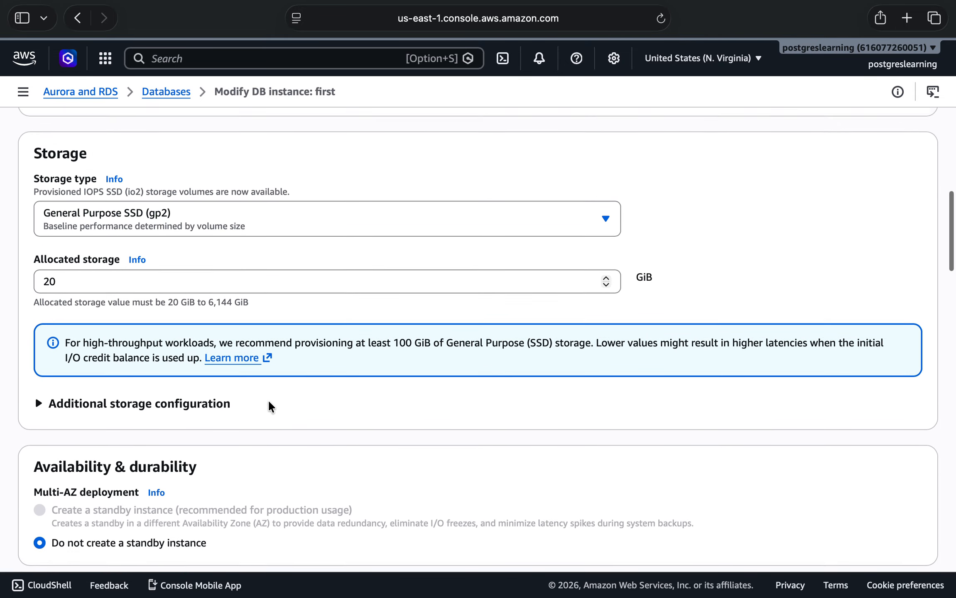
scroll(268, 398, "up", 11)
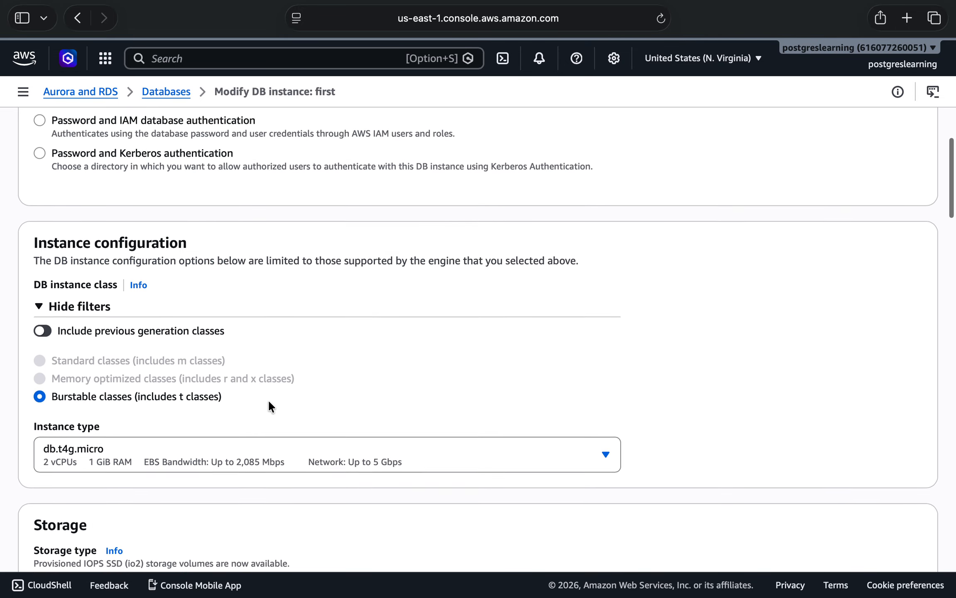
scroll(268, 406, "up", 3)
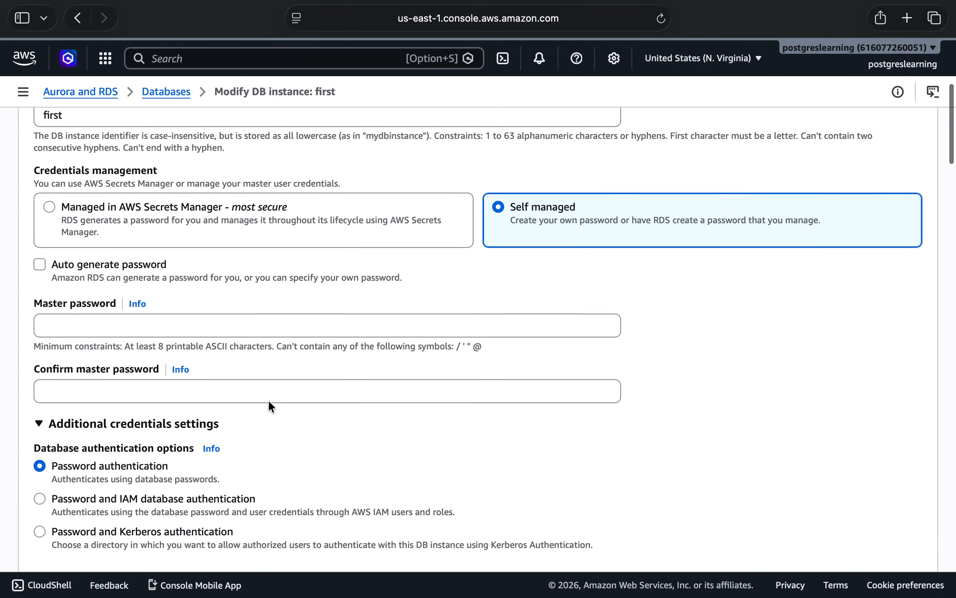
scroll(269, 409, "up", 5)
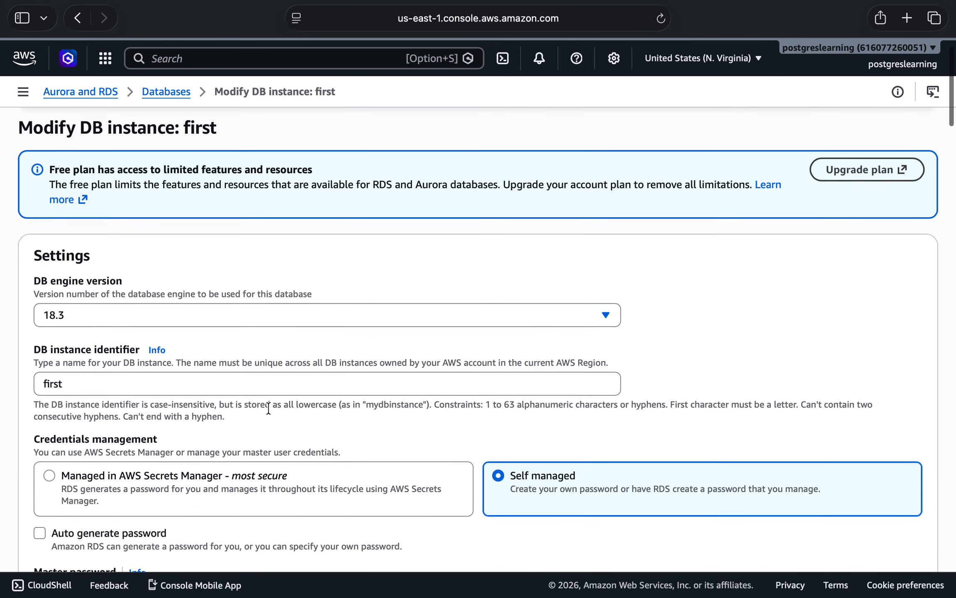
Set the public access of first to Publicly accessible in the additional configuration under Connectivity.
scroll(268, 409, "down", 10)
scroll(268, 409, "down", 9)
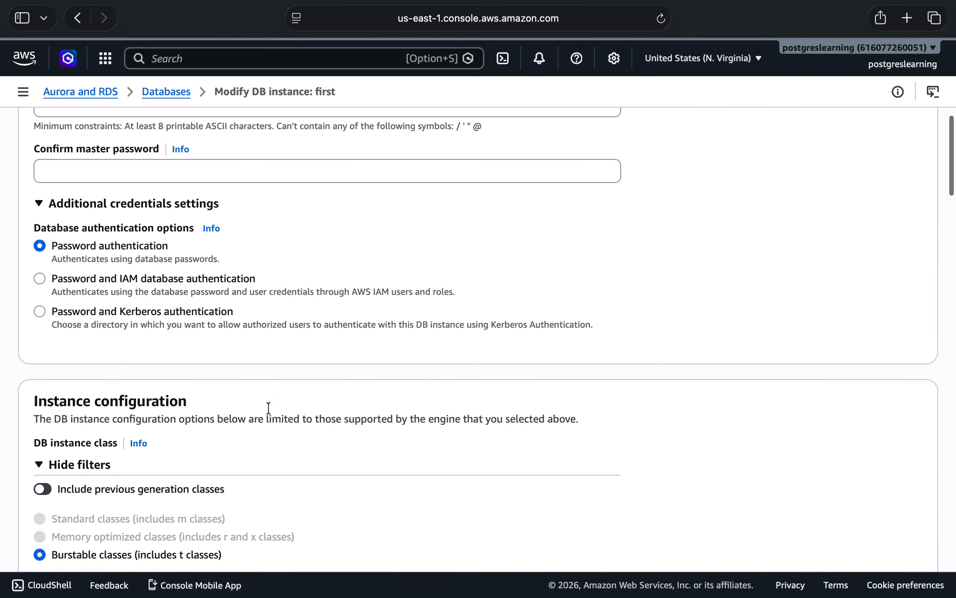
scroll(268, 408, "down", 7)
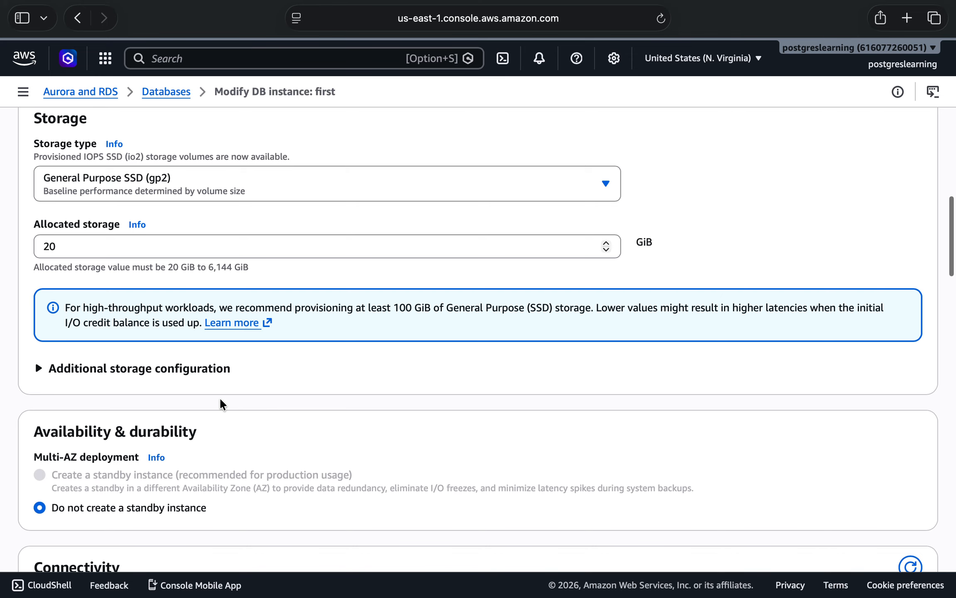
scroll(220, 400, "down", 7)
scroll(221, 402, "down", 6)
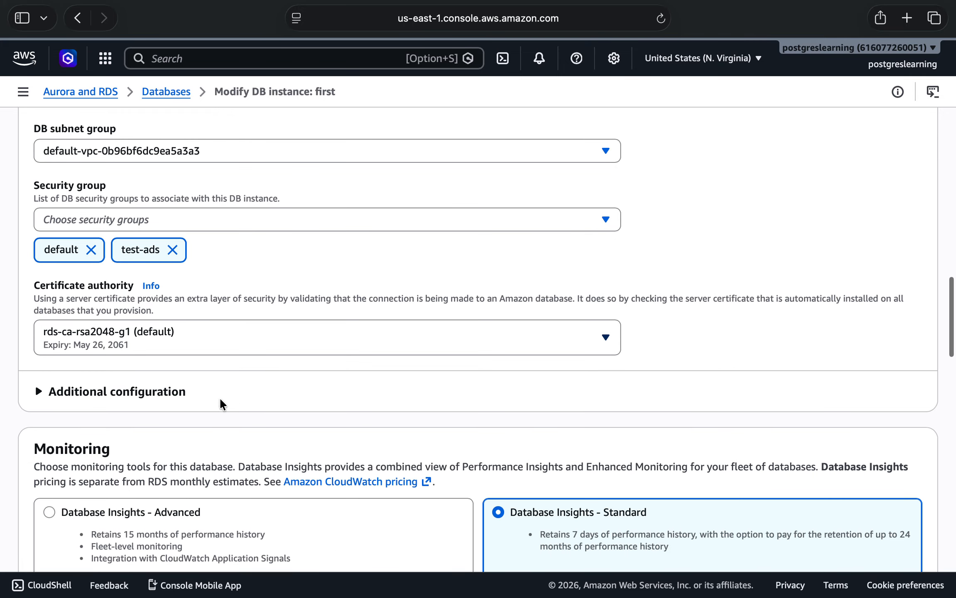
left_click(155, 395)
left_click(84, 433)
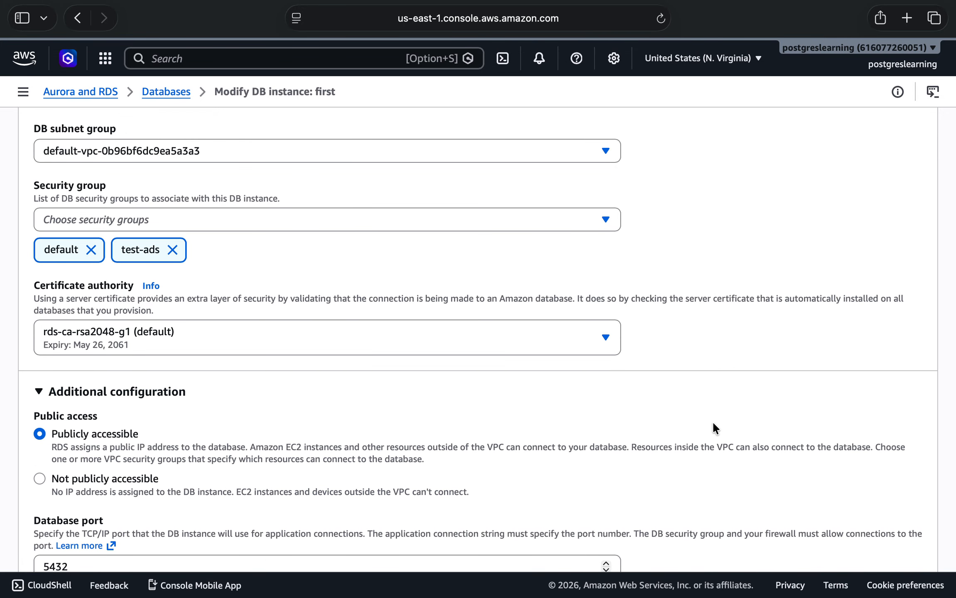
Continue to the summary, submit the modification of first with Apply immediately, and dismiss the notification.
scroll(712, 421, "down", 20)
left_click(894, 530)
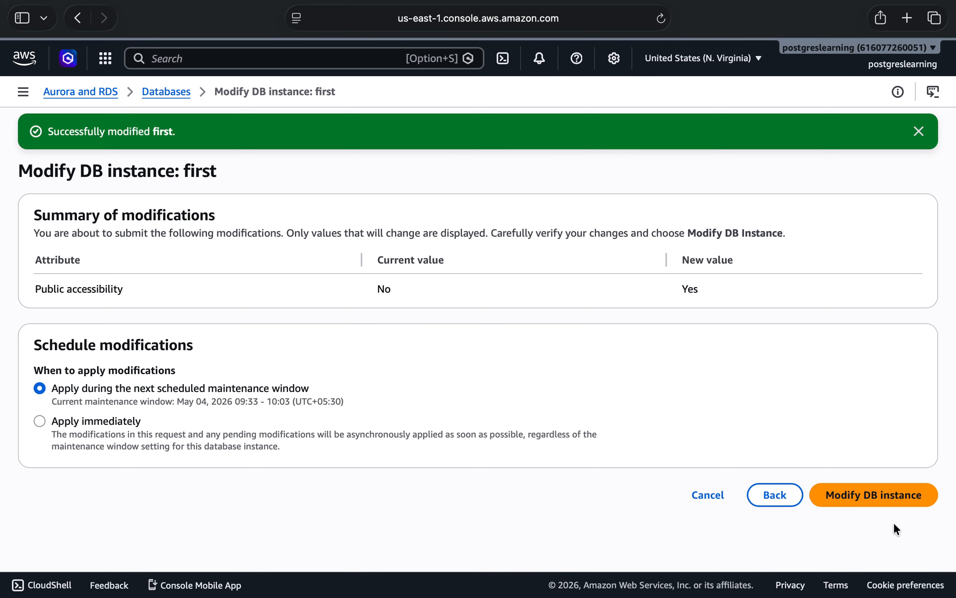
left_click(61, 420)
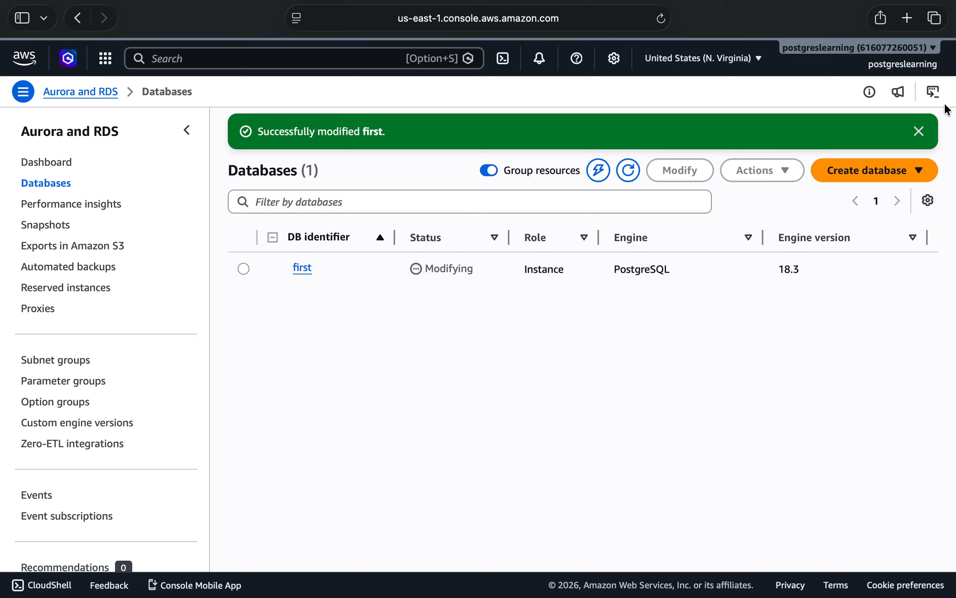
left_click(919, 132)
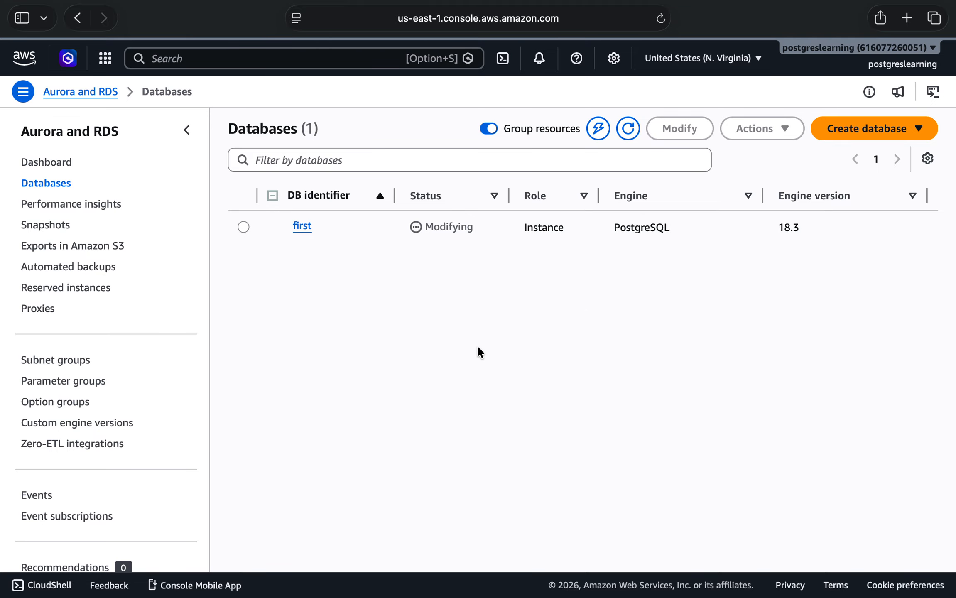
Switch to pgAdmin, re-enter the end of the username postgres, and save the server registration again, checking the instance's status in the RDS console.
key("ctrl+Left")
left_click(439, 208)
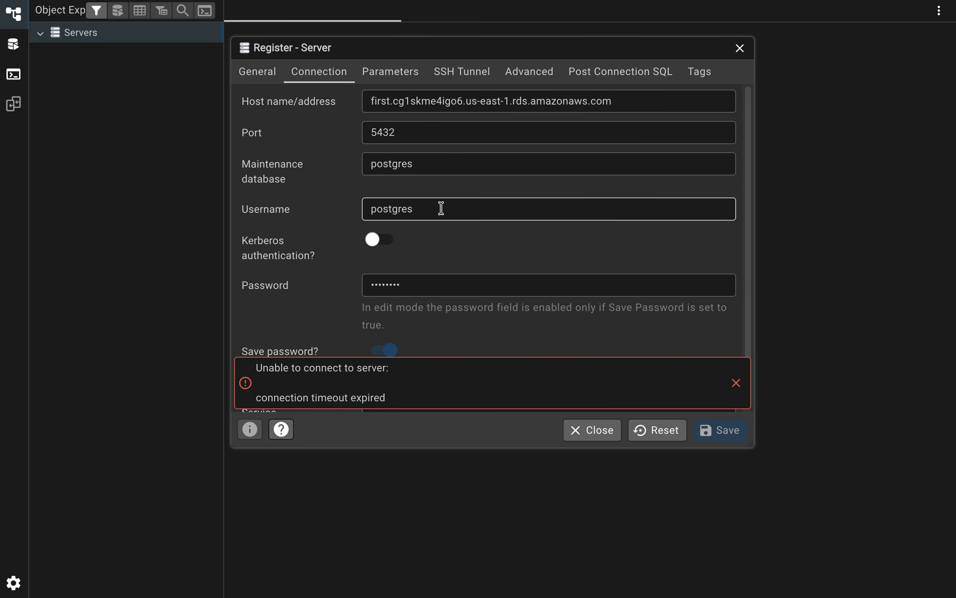
key("BackSpace")
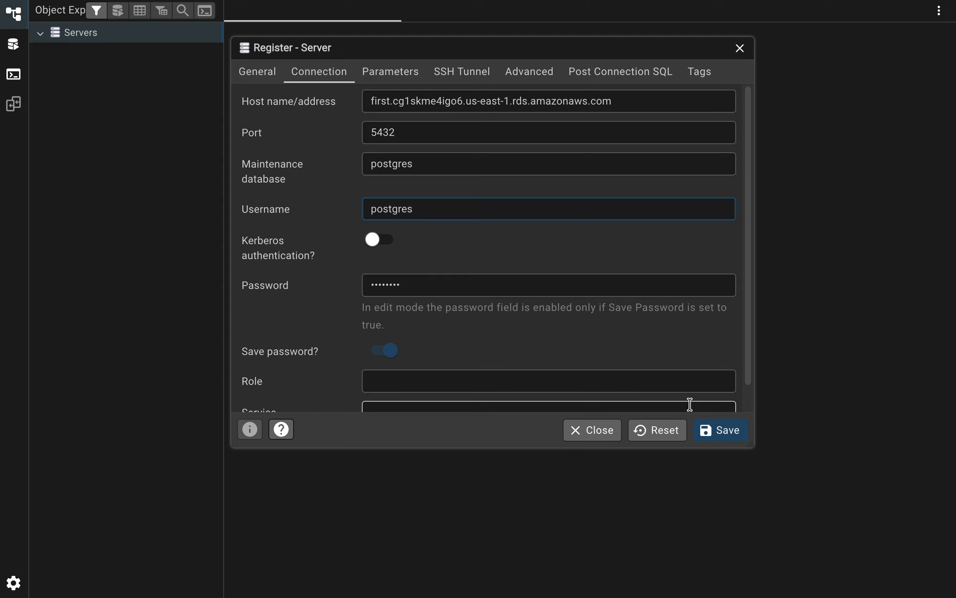
key("ctrl+Right")
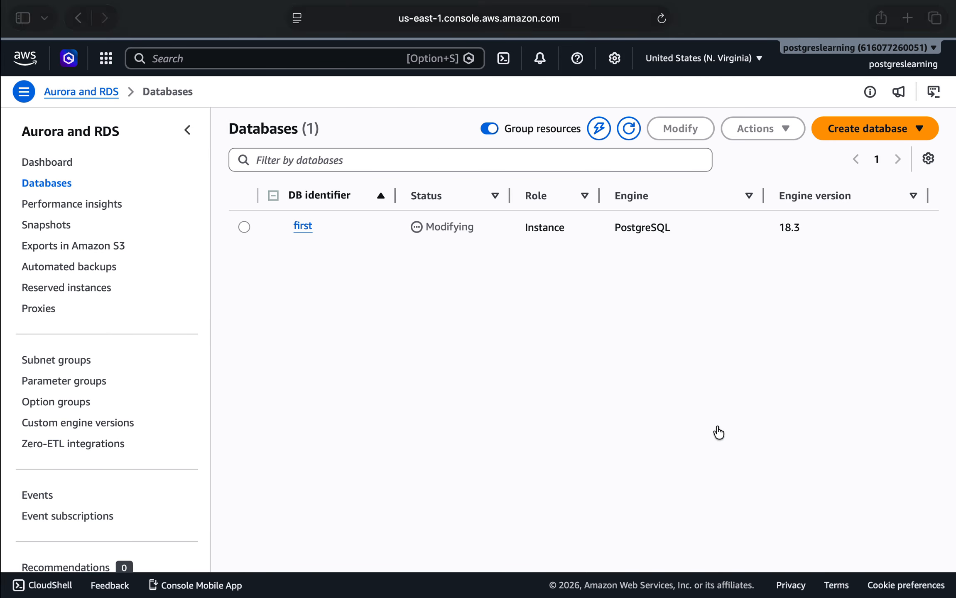
key("ctrl+Left")
left_click(720, 431)
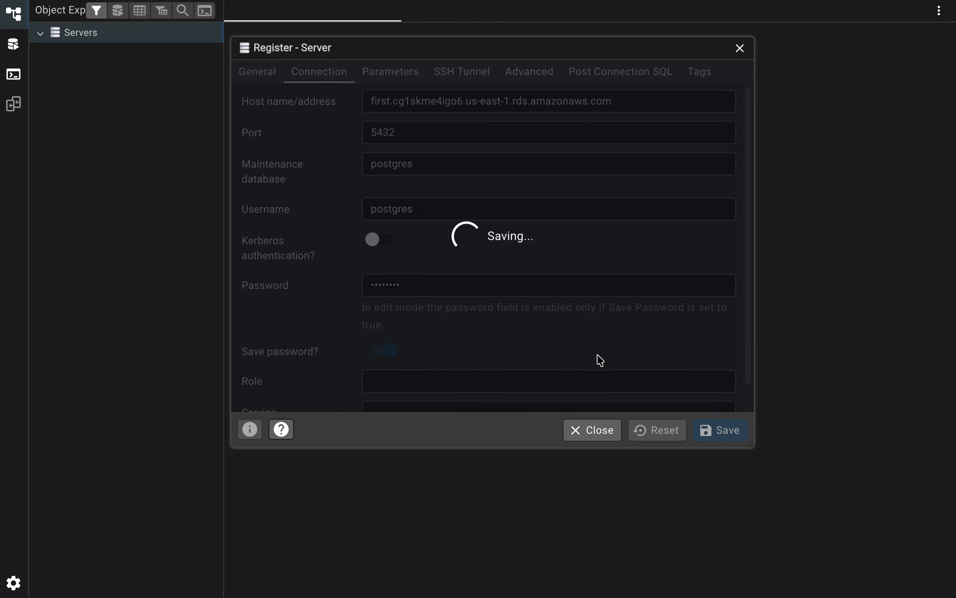
key("ctrl+Right")
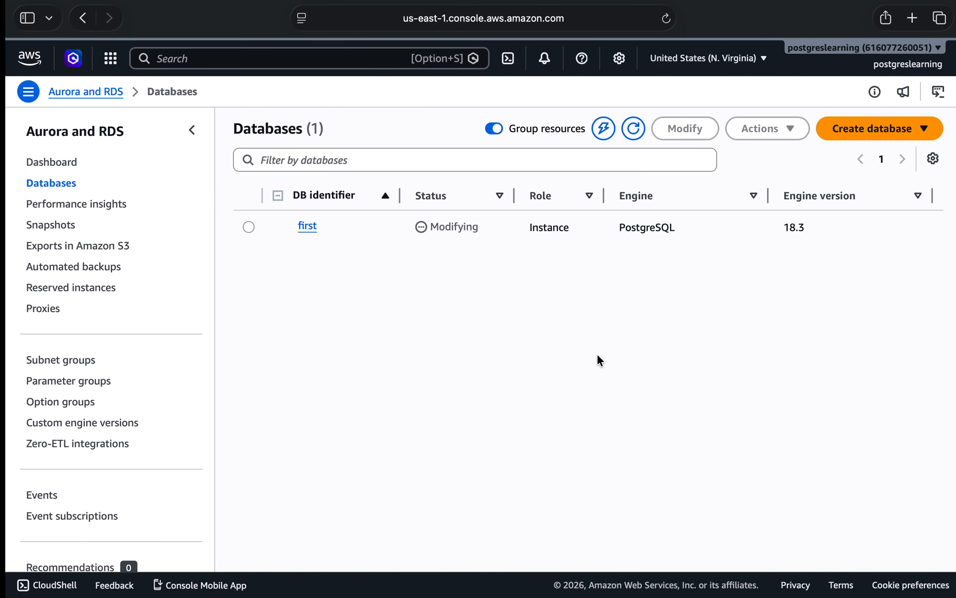
key("ctrl+Left")
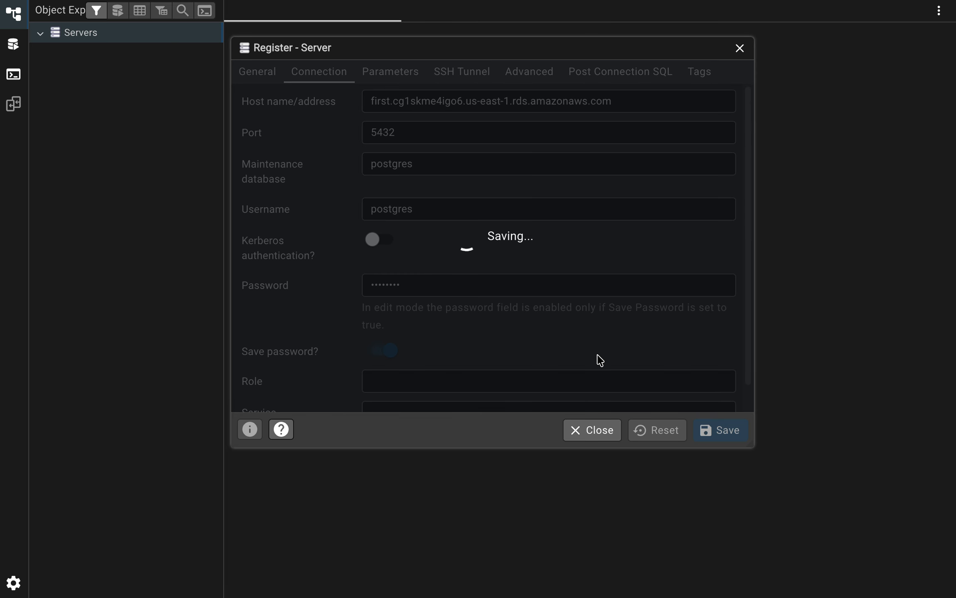
Check the modification status of first in the RDS console, opening its details page and refreshing the Databases list.
key("ctrl+Right")
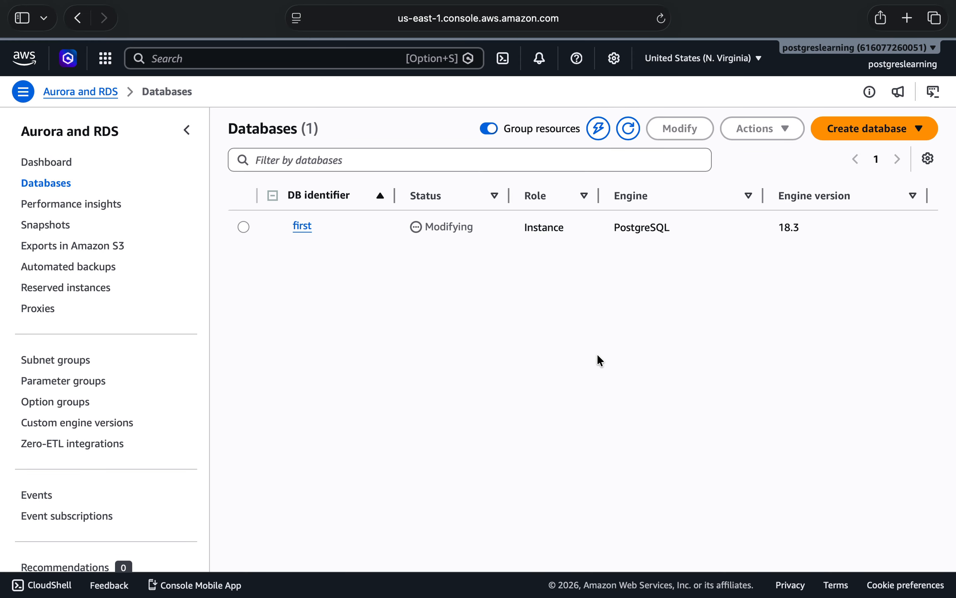
key("ctrl+Left")
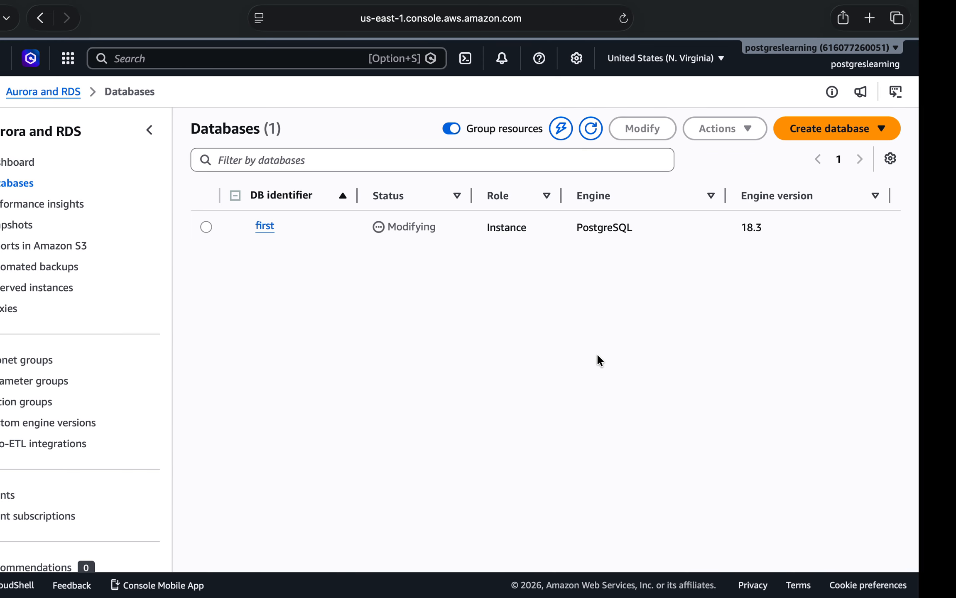
key("ctrl+Right")
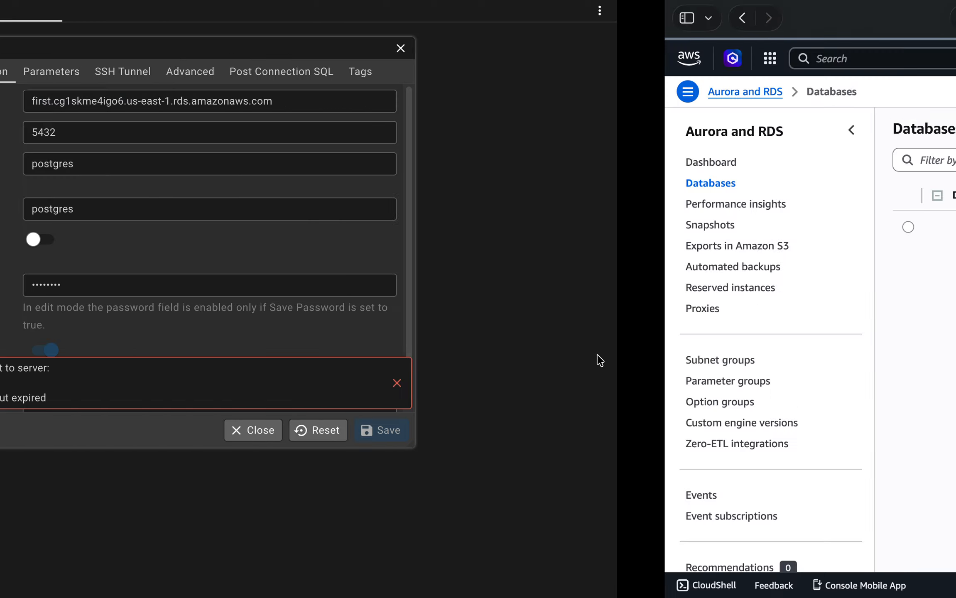
left_click(629, 131)
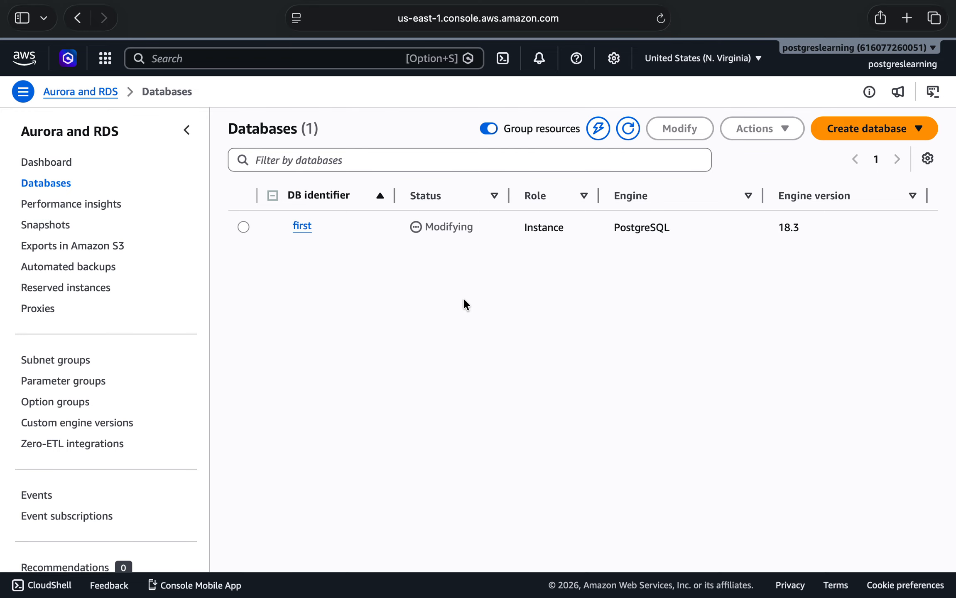
left_click(302, 226)
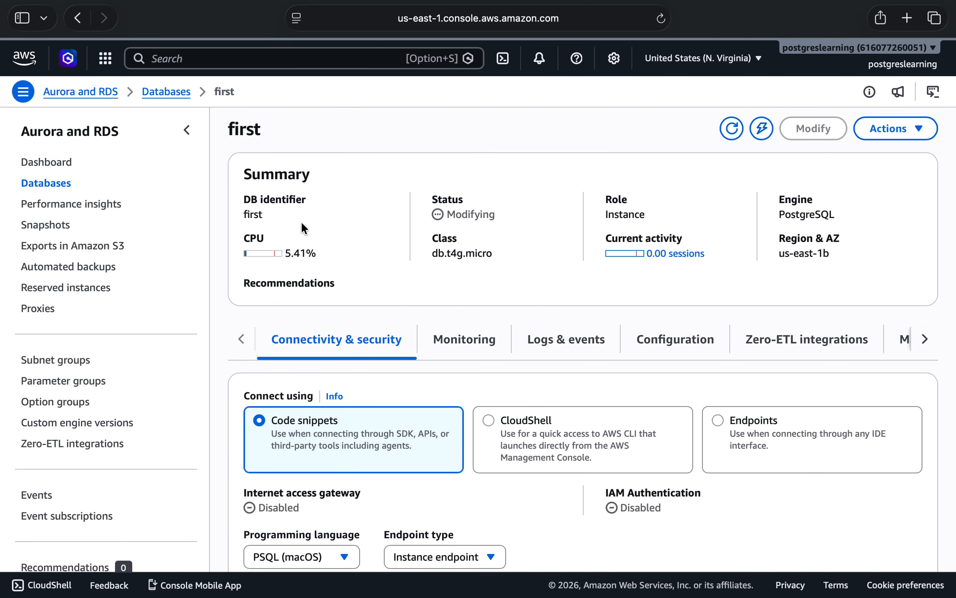
left_click(62, 188)
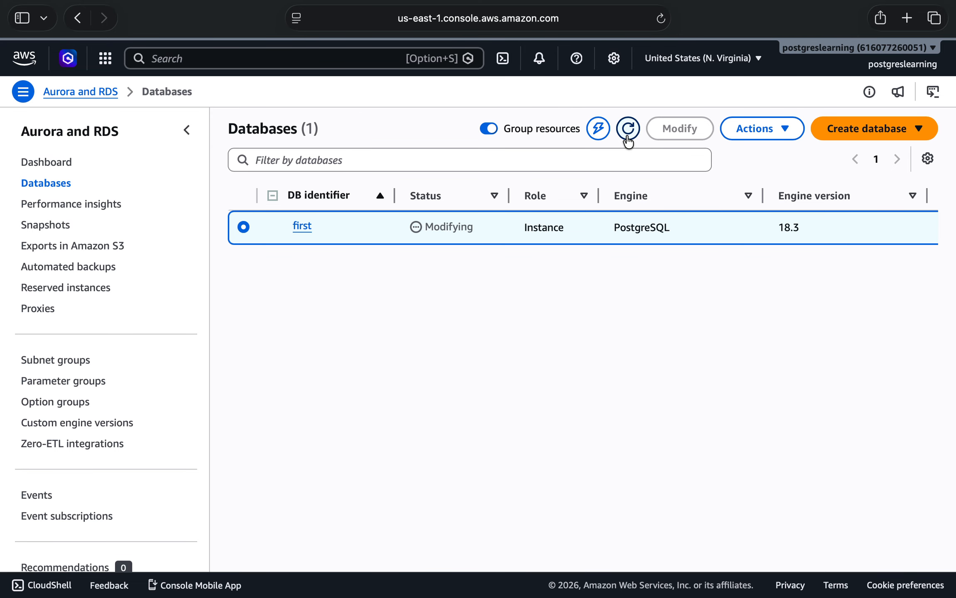
scroll(541, 406, "down", 1)
left_click(660, 19)
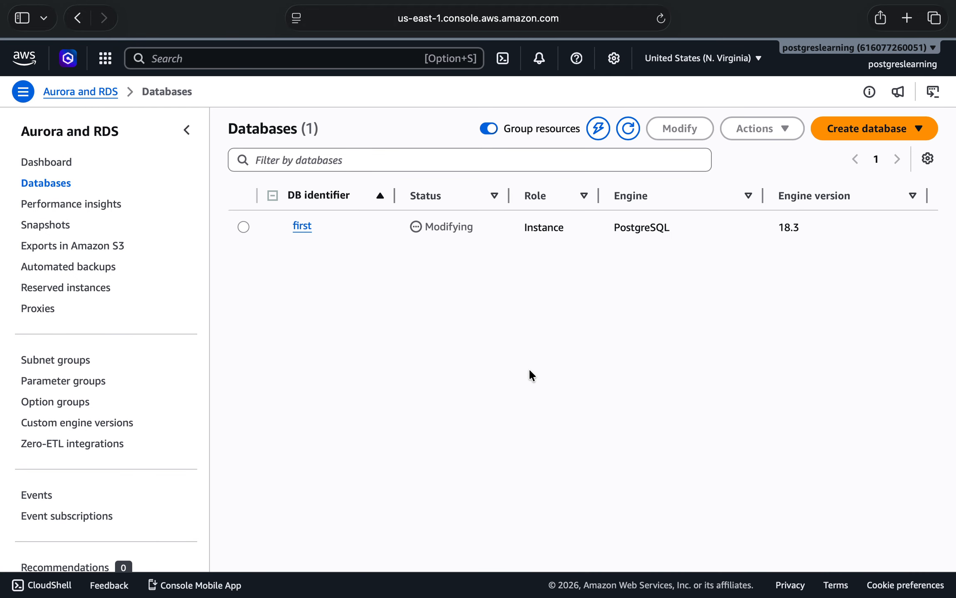
Switch to pgAdmin, re-enter the end of the username postgres, and try to save the server registration again.
key("ctrl+Left")
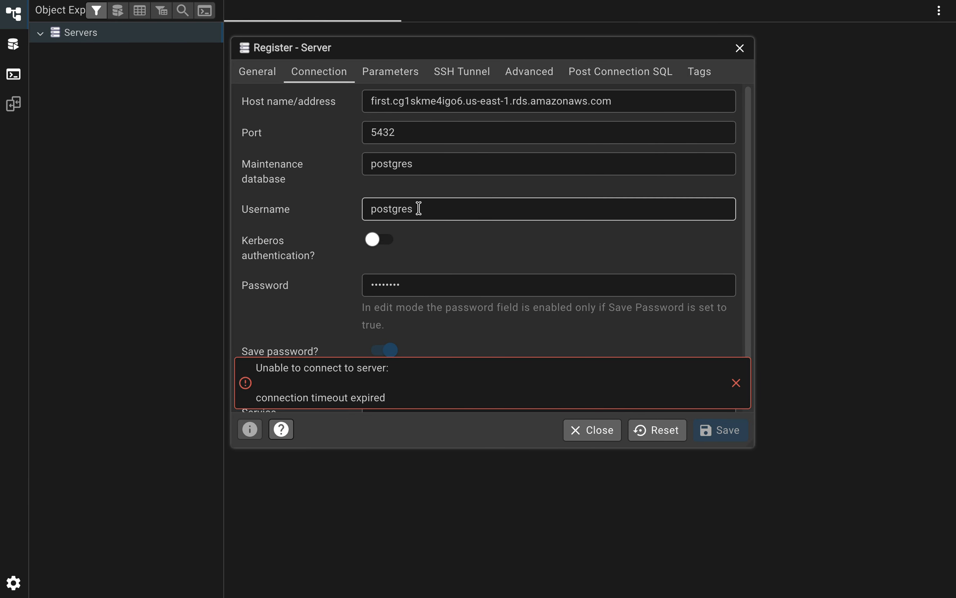
left_click(418, 208)
key("BackSpace")
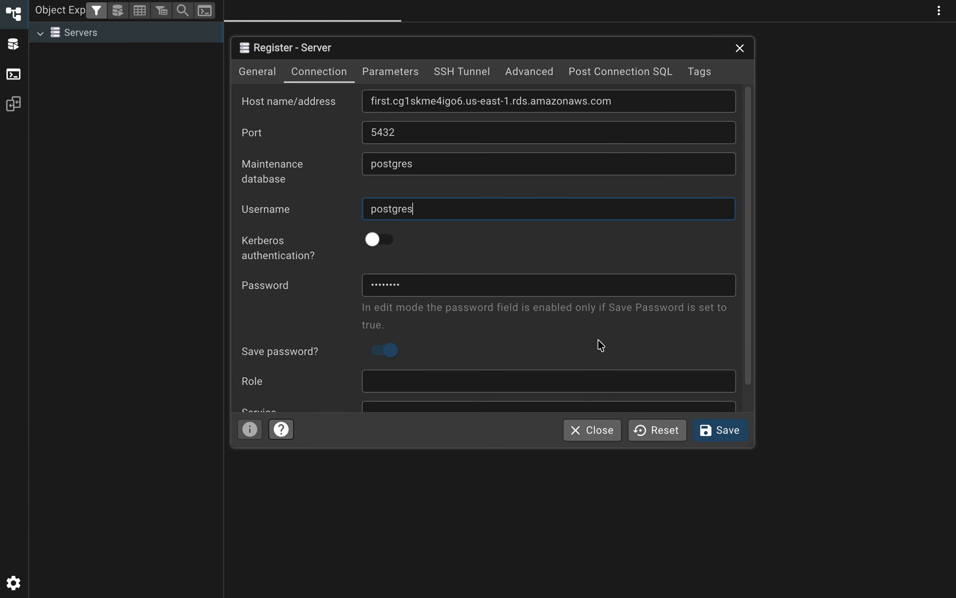
left_click(721, 430)
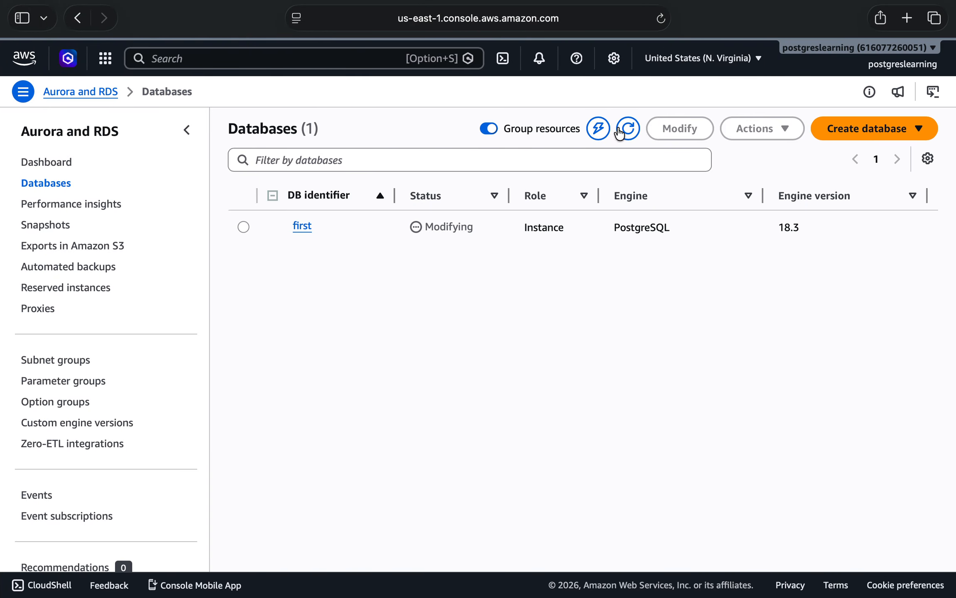
Check the status of first in the RDS console, then re-enter the end of the username in pgAdmin and save the registration.
left_click(243, 227)
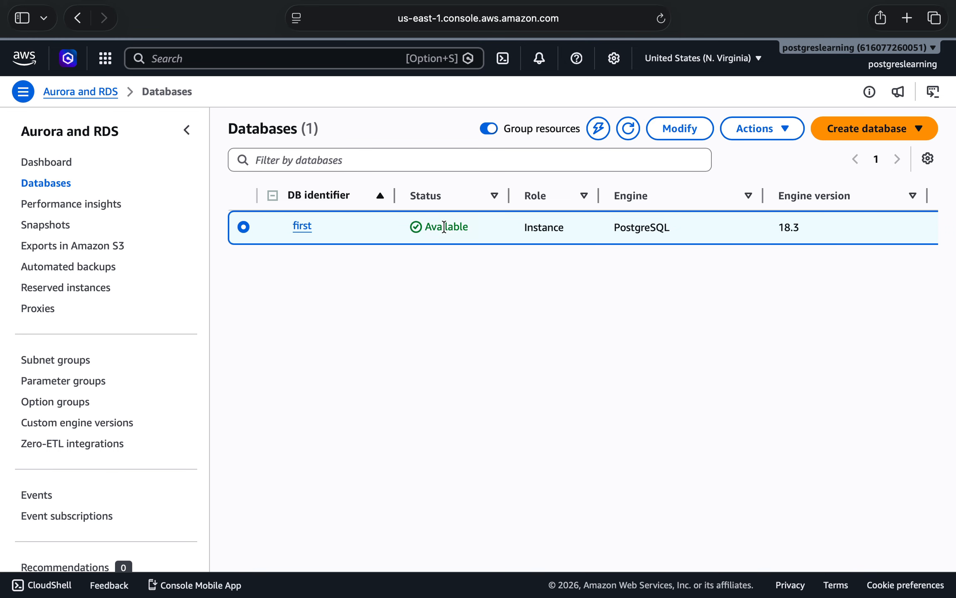
key("ctrl+Left")
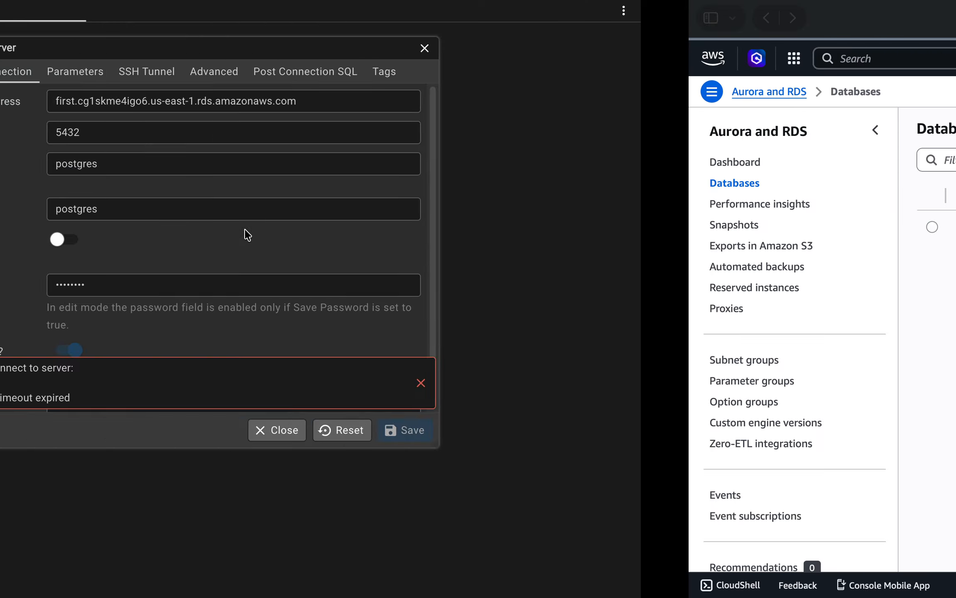
left_click(483, 209)
key("BackSpace")
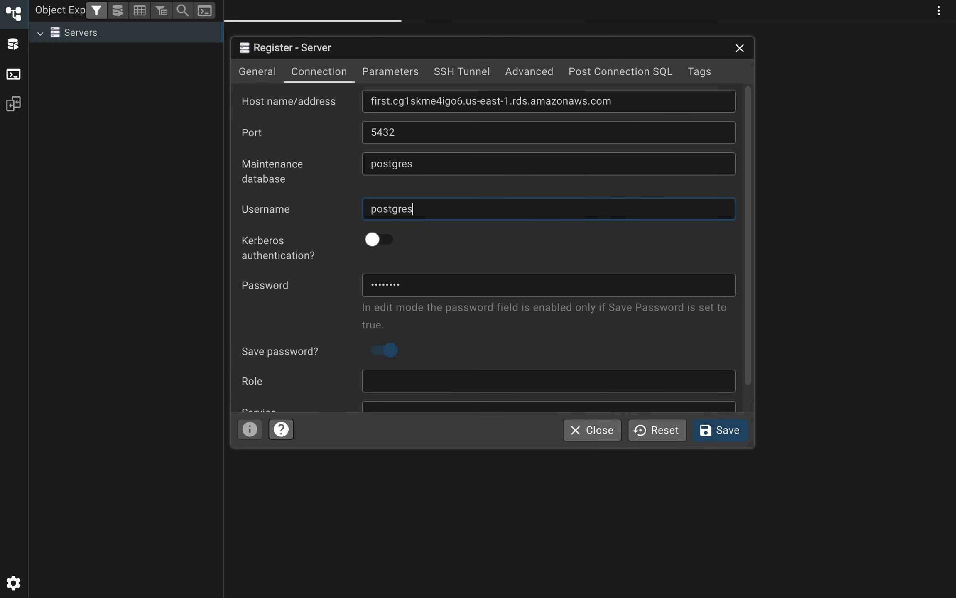
left_click(720, 440)
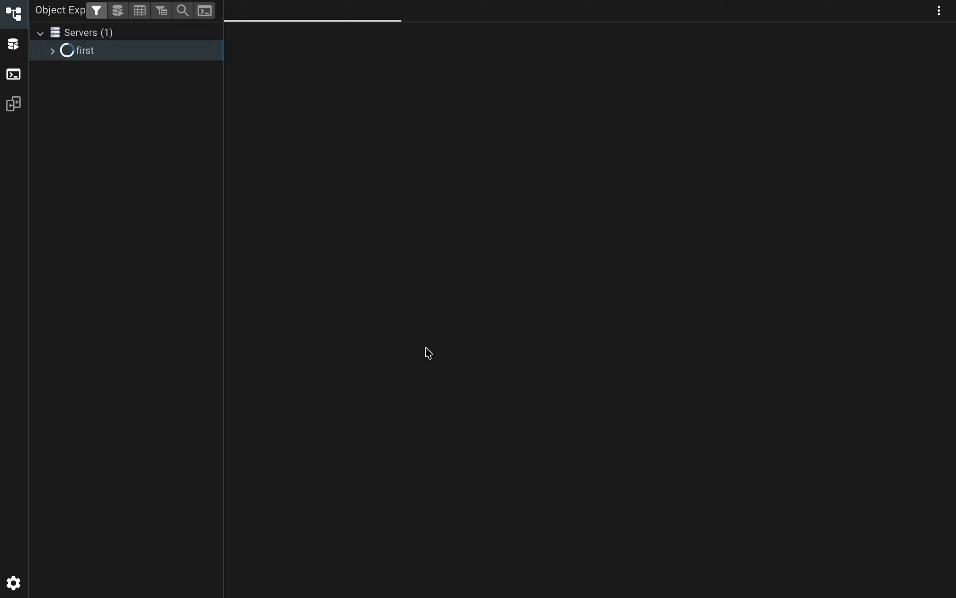
Expand the databases of the server first and open the Query Tool on the postgres database.
left_click(53, 51)
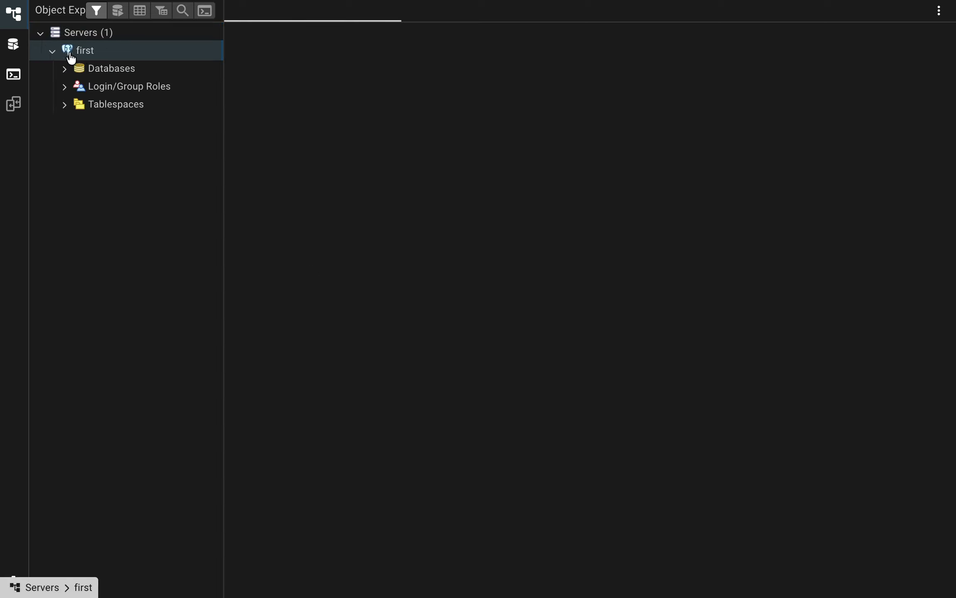
left_click(65, 69)
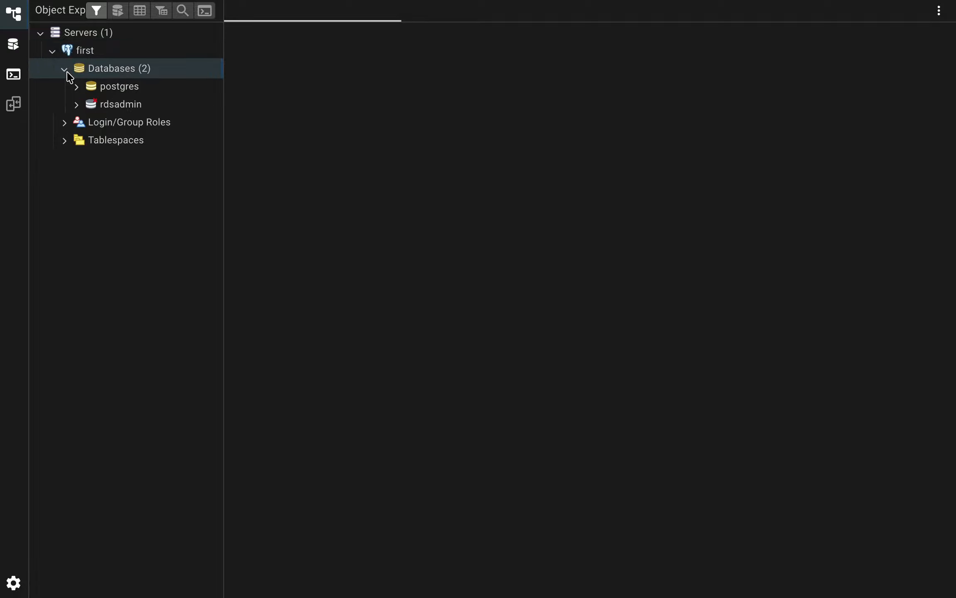
left_click(93, 91)
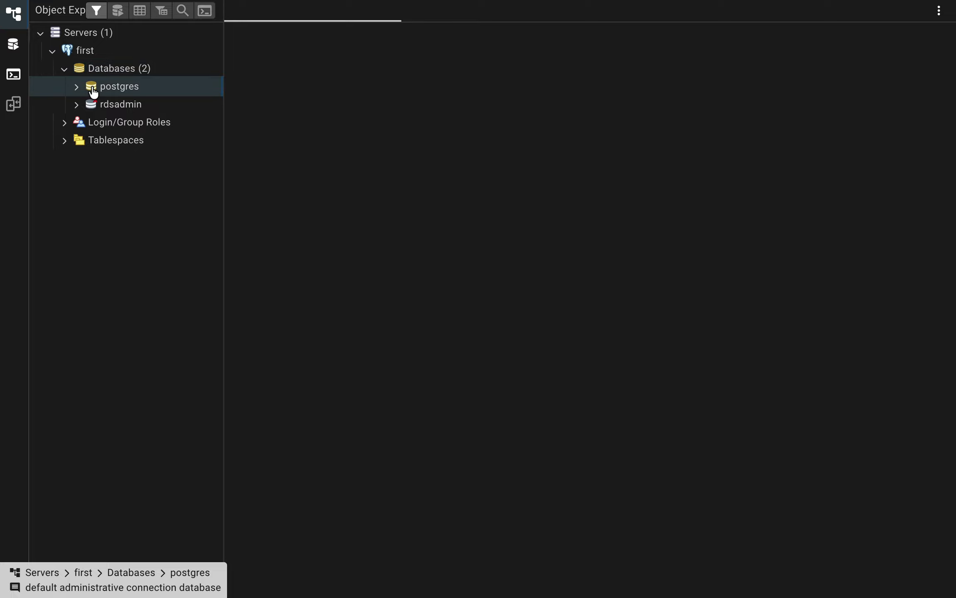
right_click(117, 88)
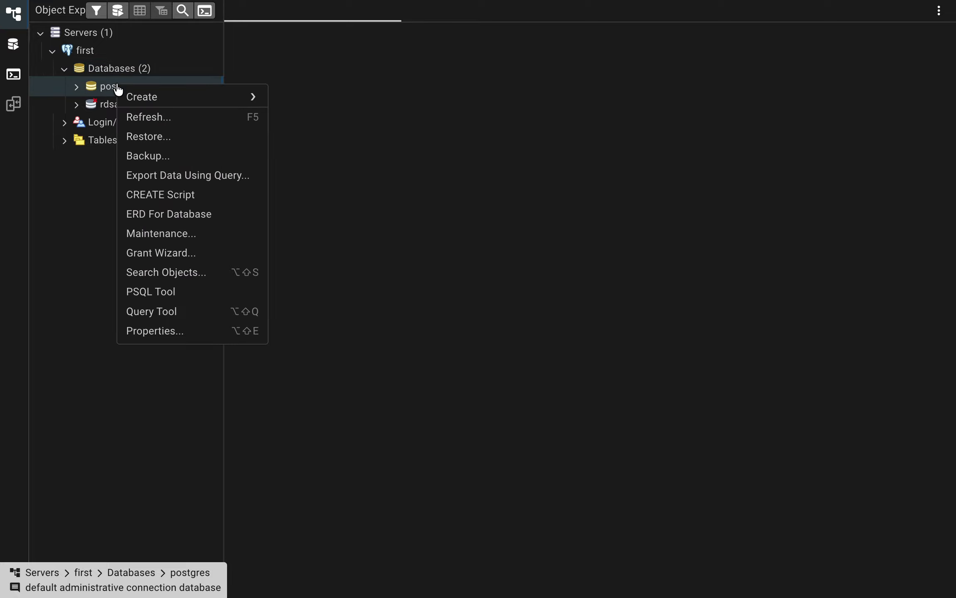
left_click(175, 313)
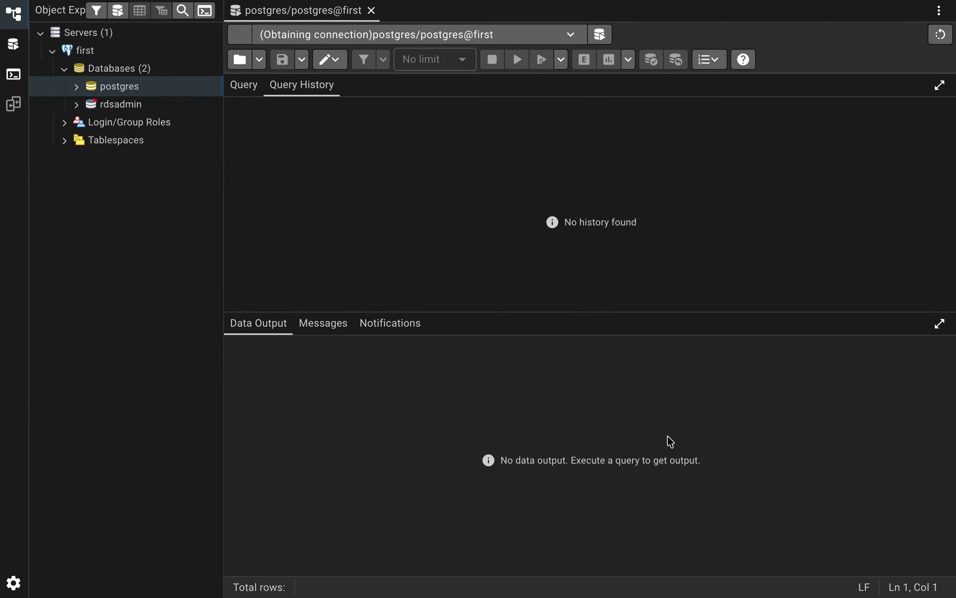
Switch to the text document with the SQL notes and copy the whole CREATE TABLE employee statement.
key("ctrl+Right")
key("ctrl+Left")
key("ctrl+Left")
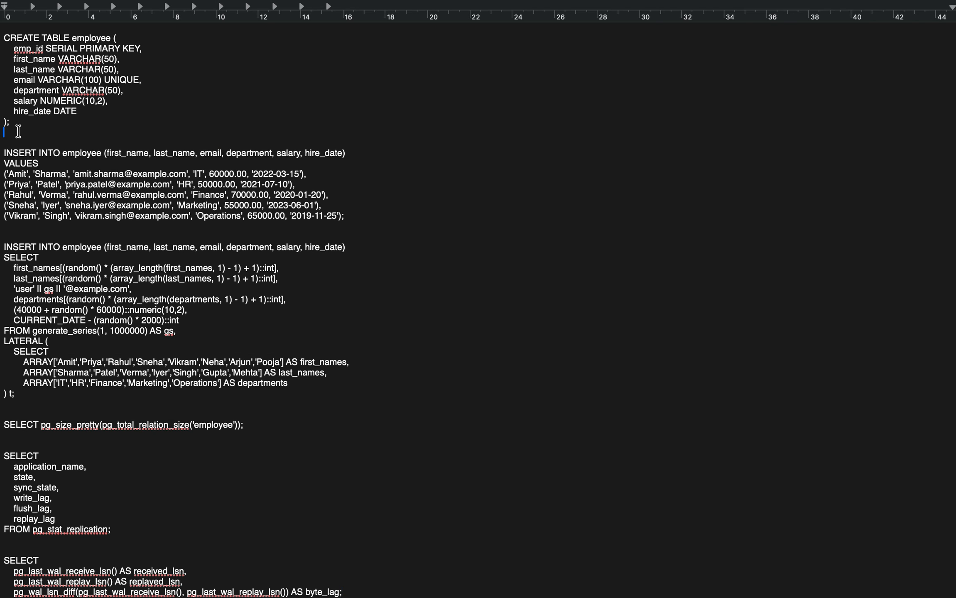
key("shift+Up")
key("shift+Up")
key("shift+Up")
key("shift+Up")
key("shift+Up")
key("shift+Up")
key("shift+Up")
key("shift+Up")
key("super+c")
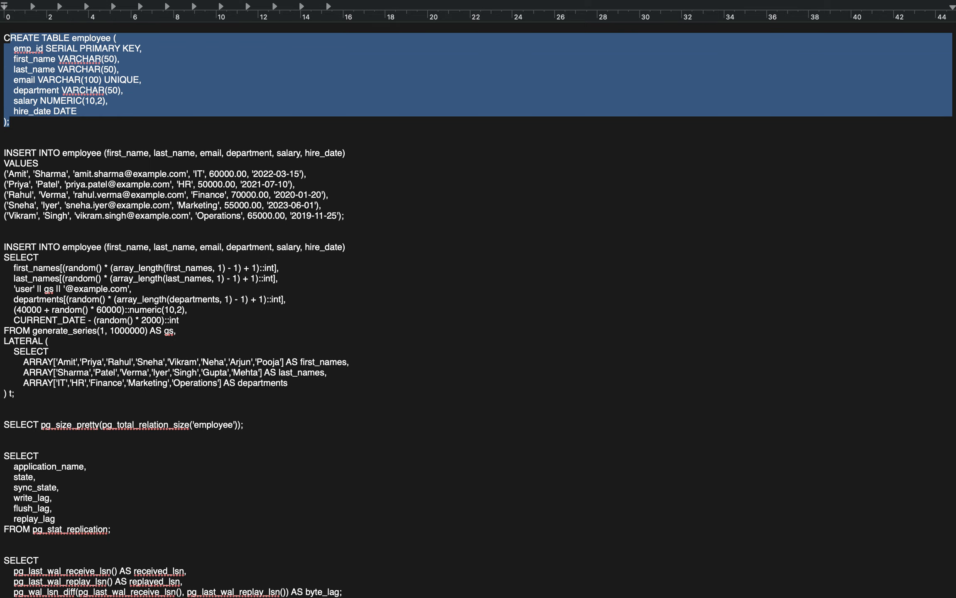
key("ctrl+Right")
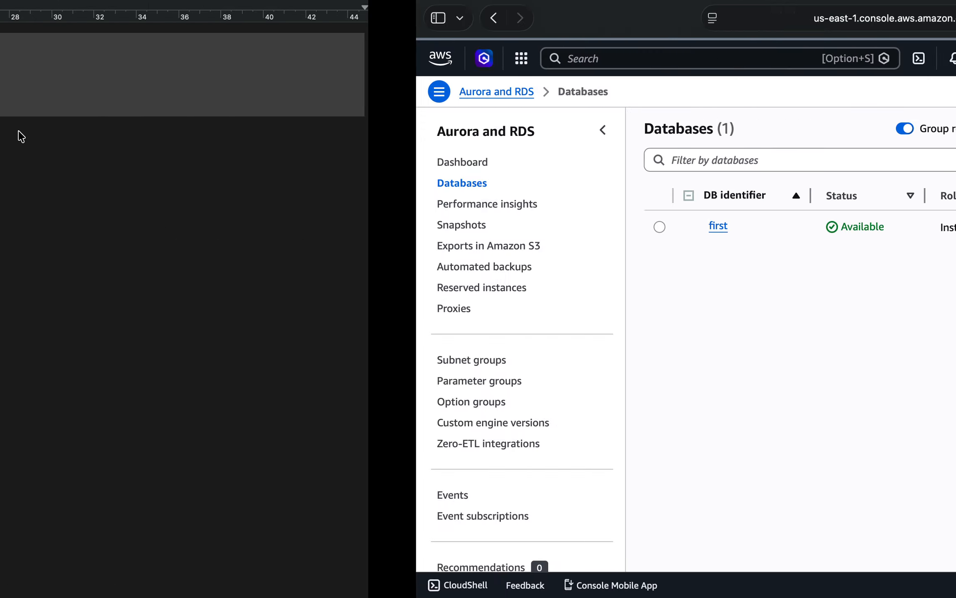
Switch to pgAdmin, paste the CREATE TABLE employee statement into the query editor, and execute it.
key("ctrl+Left")
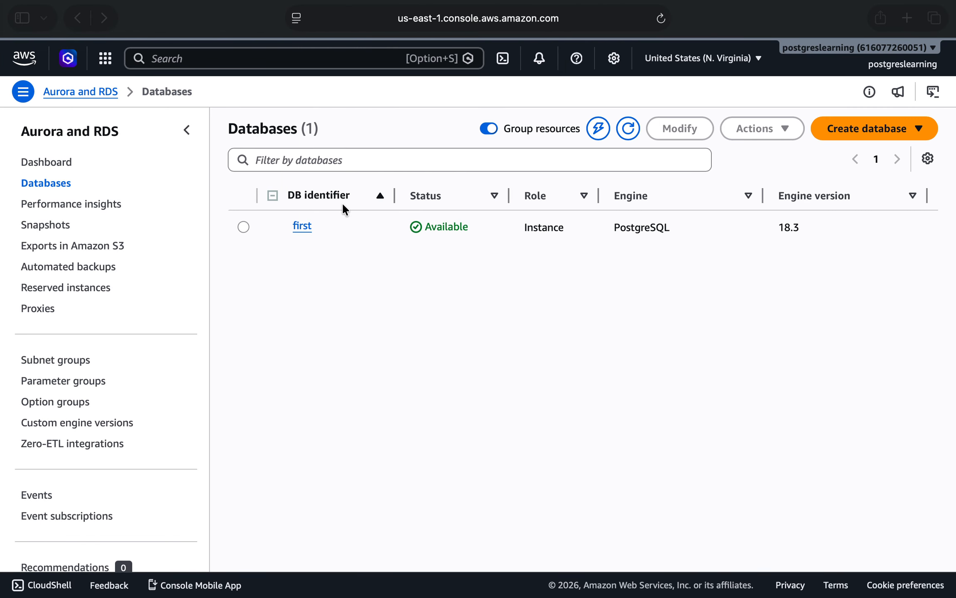
key("ctrl+Right")
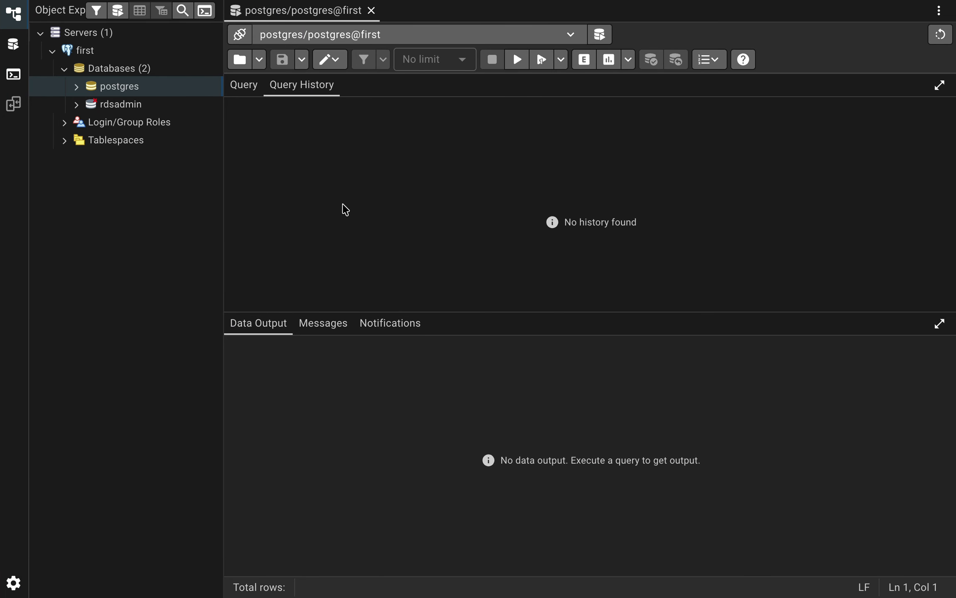
left_click(244, 88)
key("super+v")
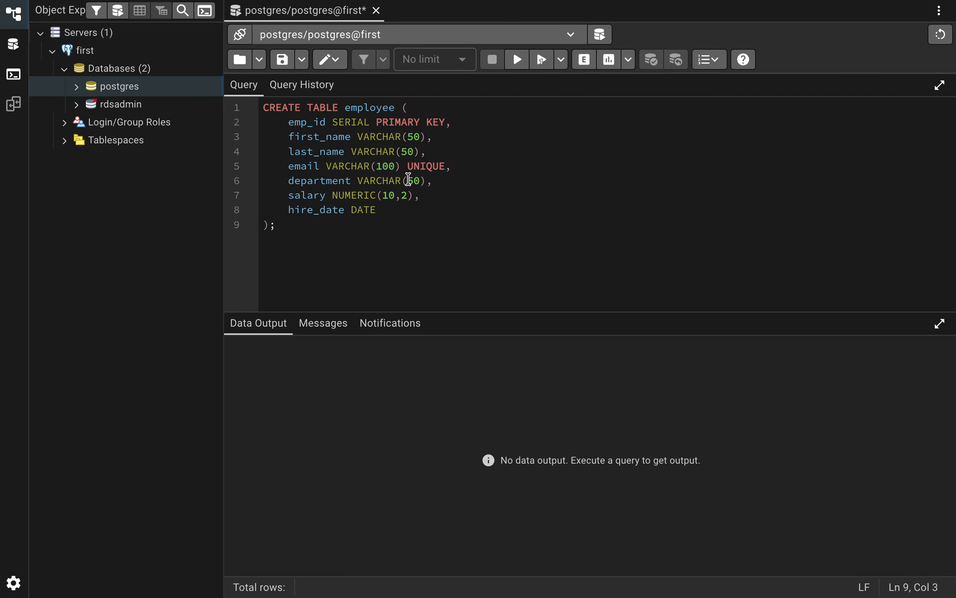
key("super+a")
left_click(517, 59)
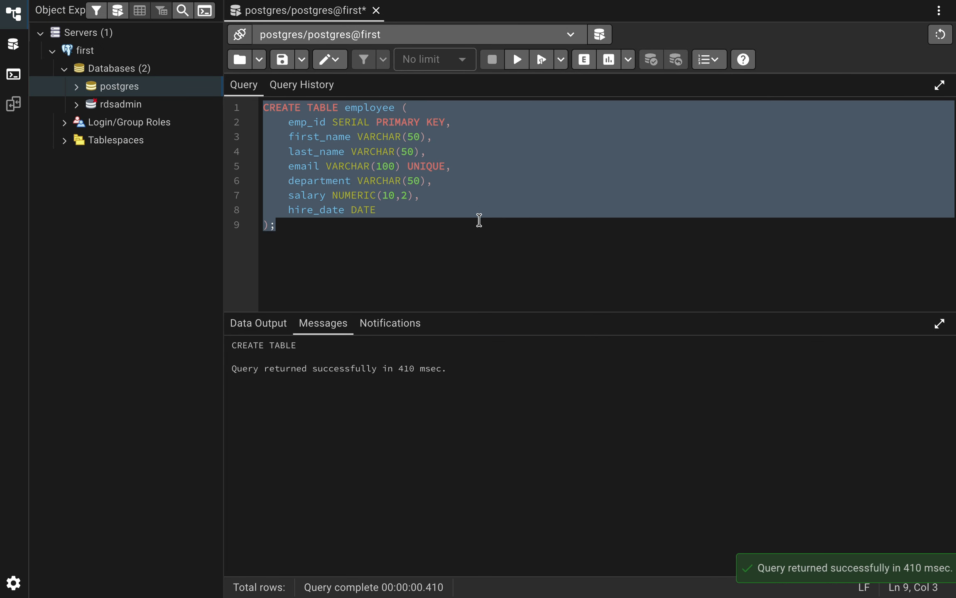
Expand the postgres database down to the tables of its public schema and open the employee table's node.
key("ctrl+Left")
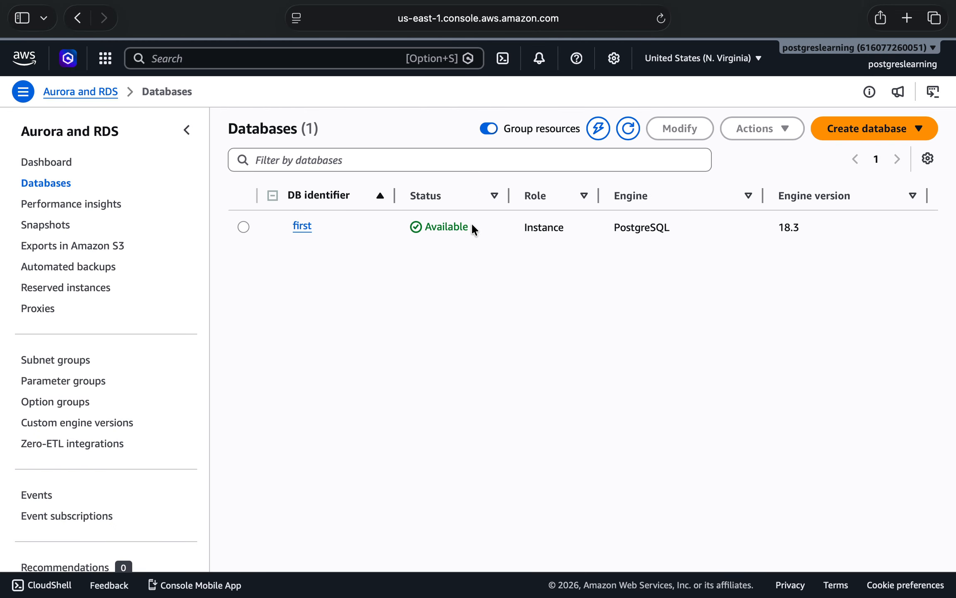
key("ctrl+Right")
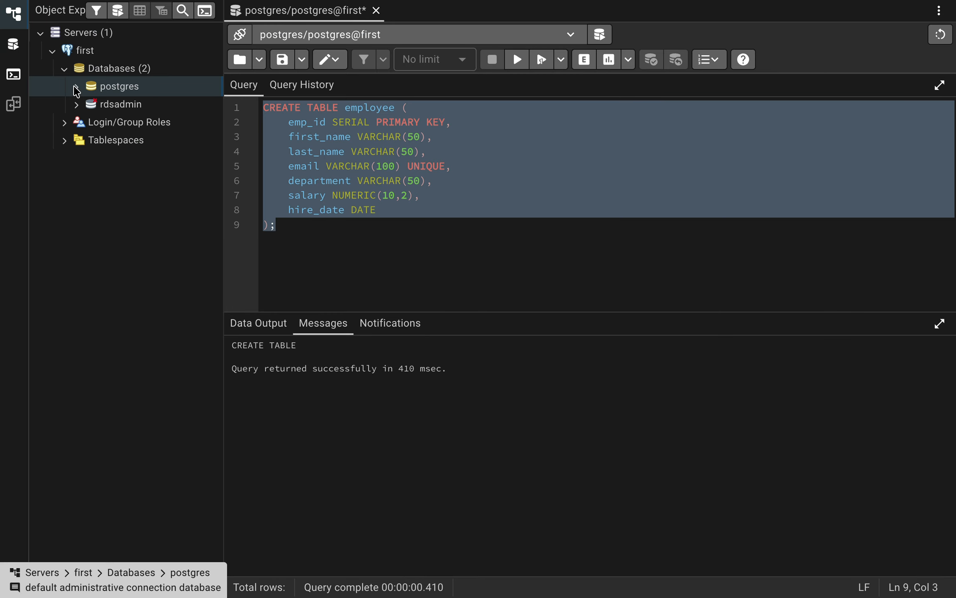
left_click(76, 86)
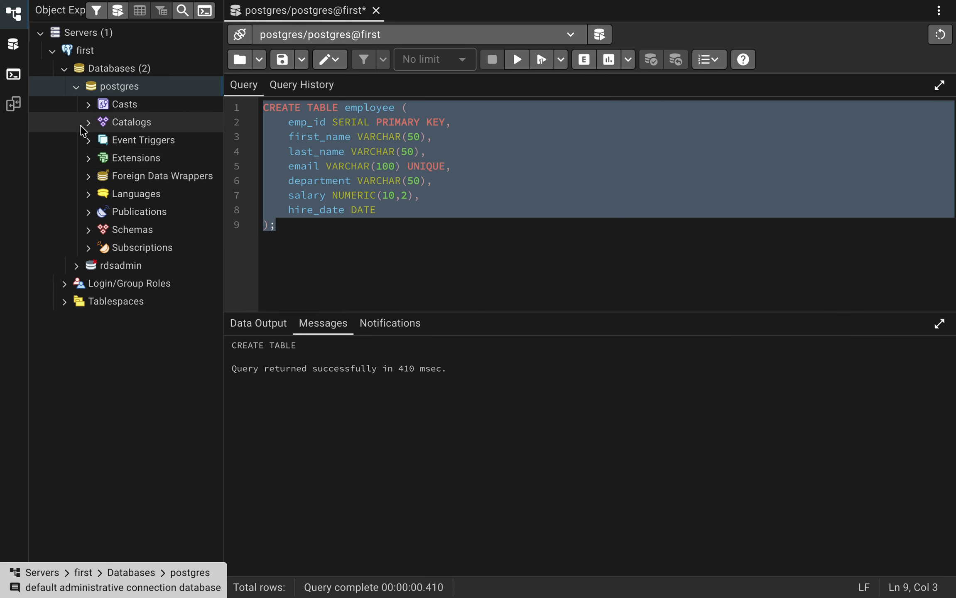
left_click(88, 229)
left_click(100, 247)
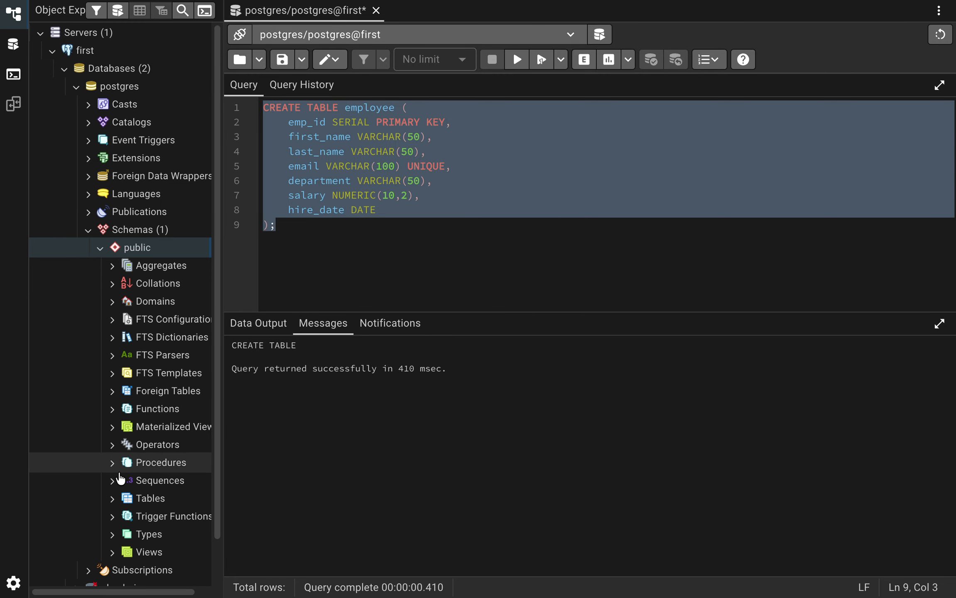
left_click(113, 499)
scroll(137, 504, "down", 2)
double_click(165, 443)
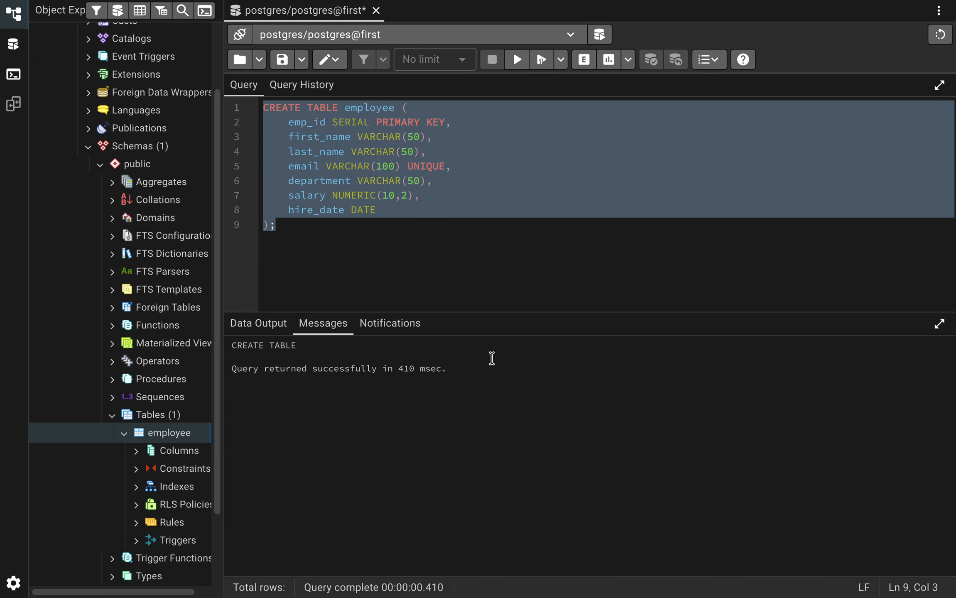
Switch to the text document with the SQL notes and copy the whole INSERT INTO employee statement with the five VALUES rows.
key("ctrl+Left")
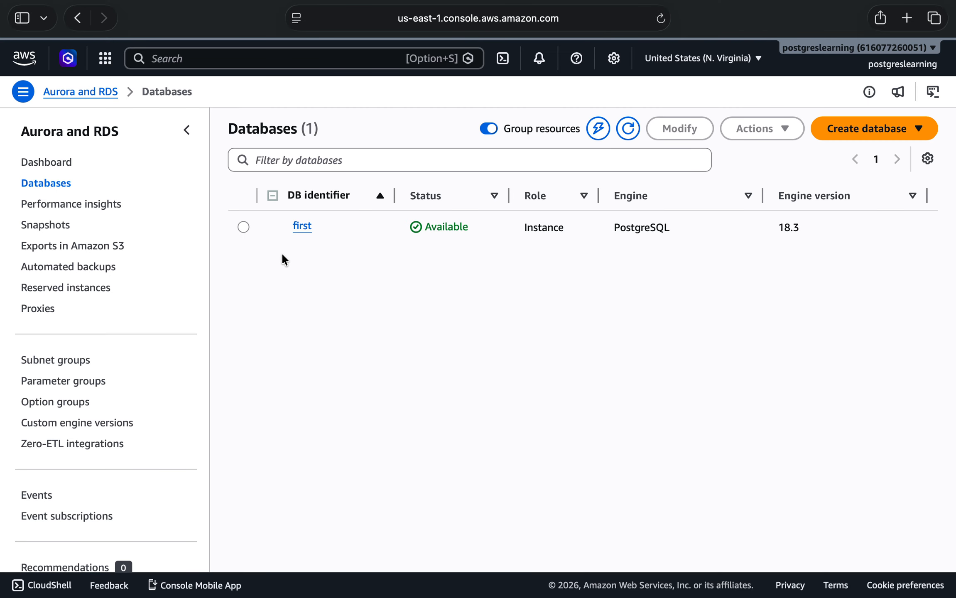
key("ctrl+Right")
key("ctrl+Left")
key("ctrl+Left")
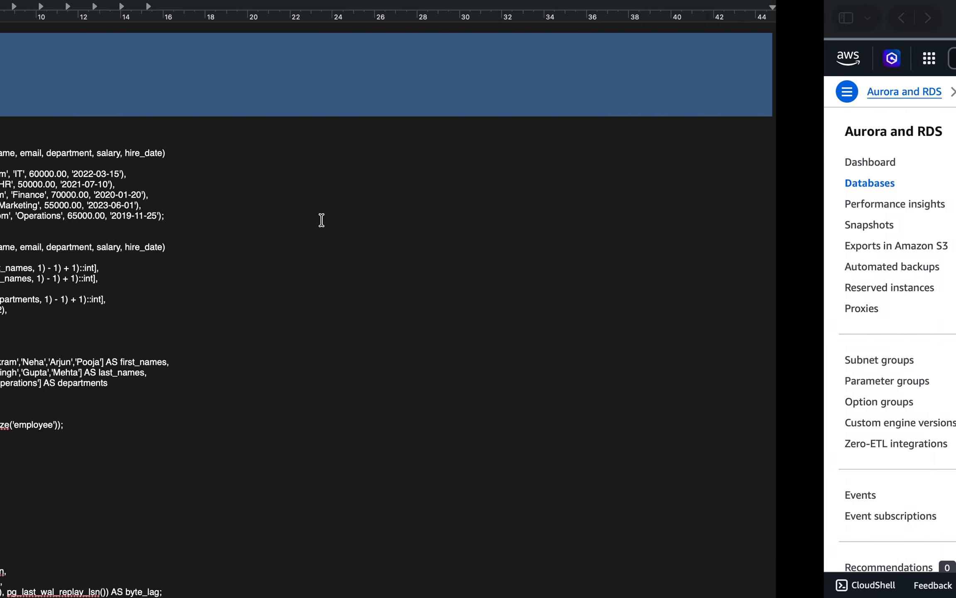
left_click(5, 152)
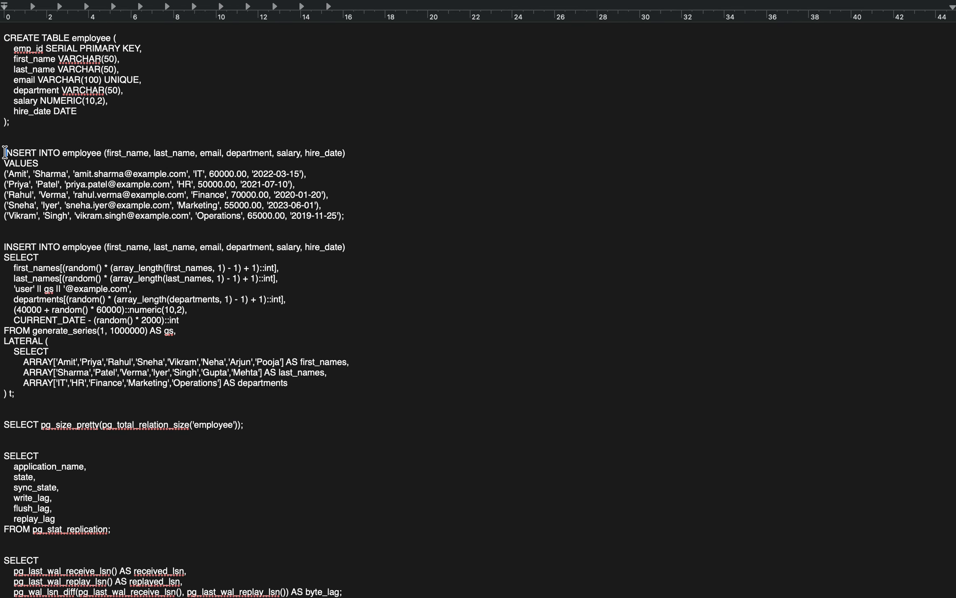
key("shift+Down")
key("shift+Down")
key("shift+Down")
key("shift+Down")
key("shift+Down")
key("Up")
key("shift+Down")
key("shift+Down")
key("shift+Down")
key("shift+Down")
key("shift+Down")
key("shift+Down")
key("shift+Down")
key("ctrl+c")
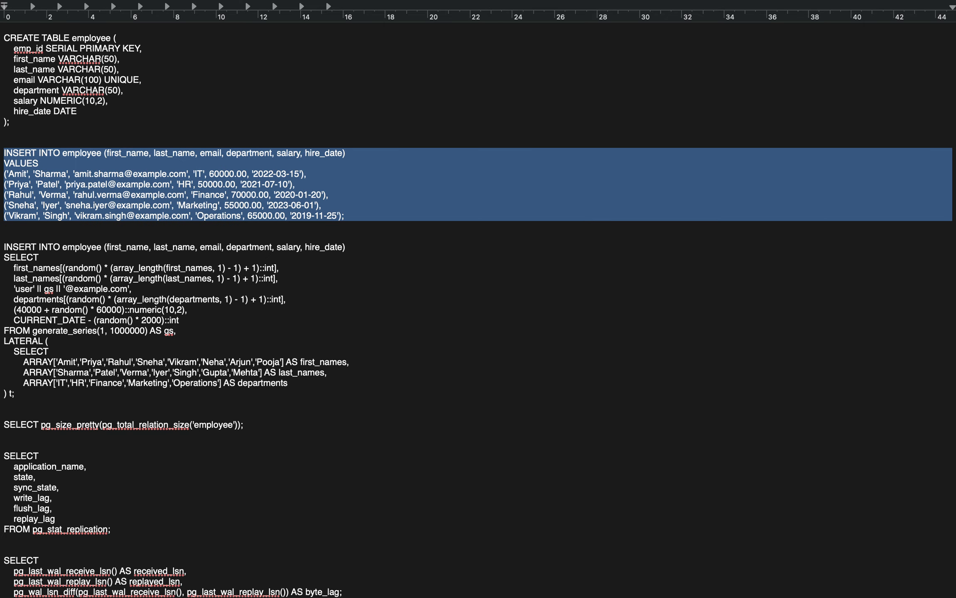
Switch to pgAdmin, replace the CREATE TABLE statement in the query editor with the copied INSERT statement, and execute it.
key("ctrl+Right")
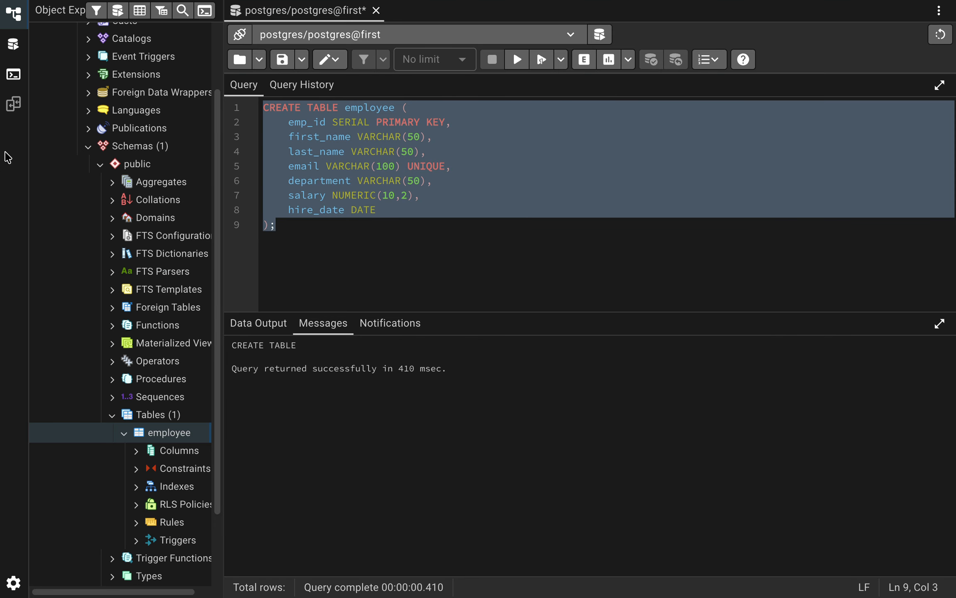
left_click(378, 272)
key("ctrl+a")
key("ctrl+v")
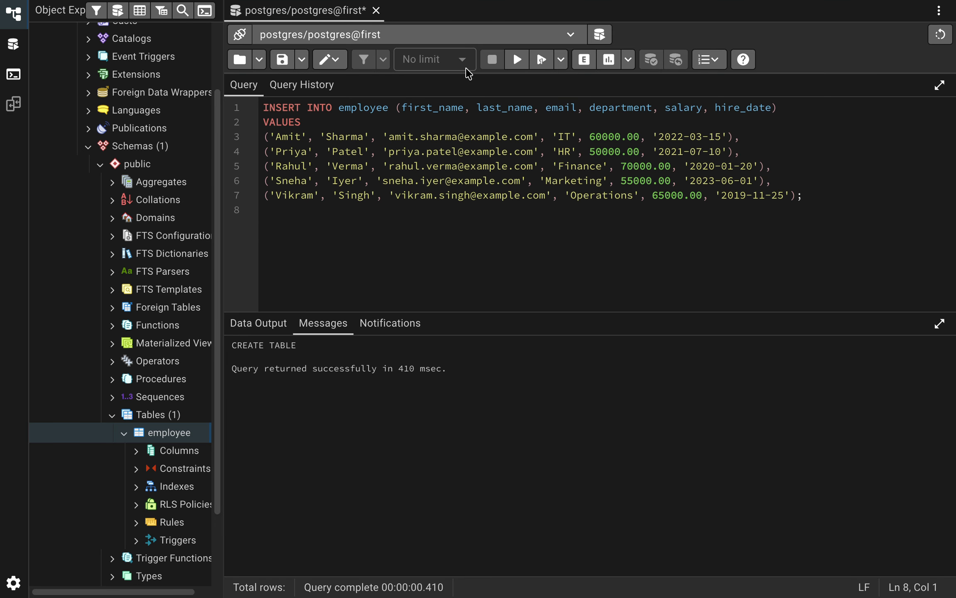
left_click(516, 61)
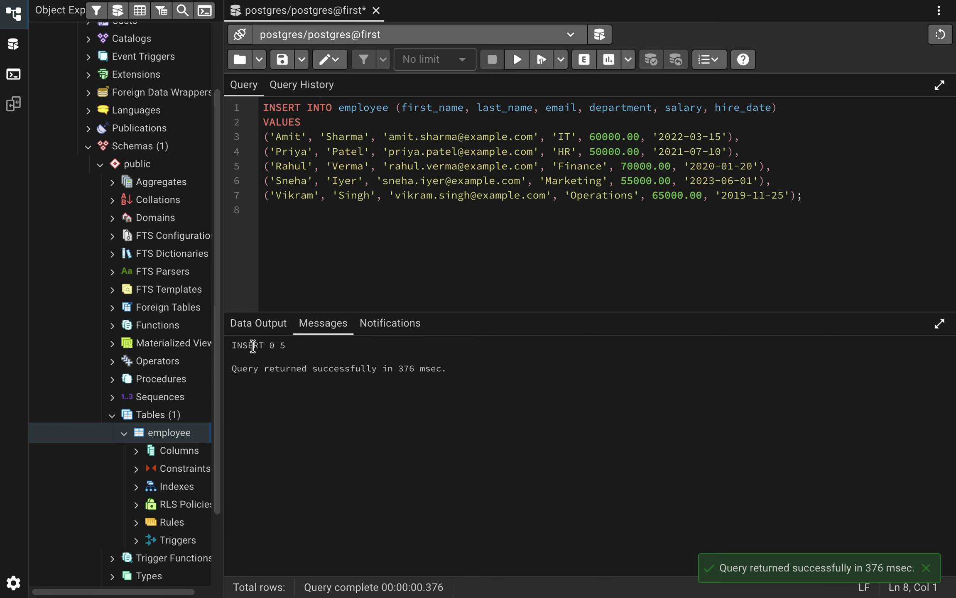
Switch to the SQL notes and copy the INSERT INTO employee SELECT statement that uses generate_series(1, 1000000).
key("ctrl+Left")
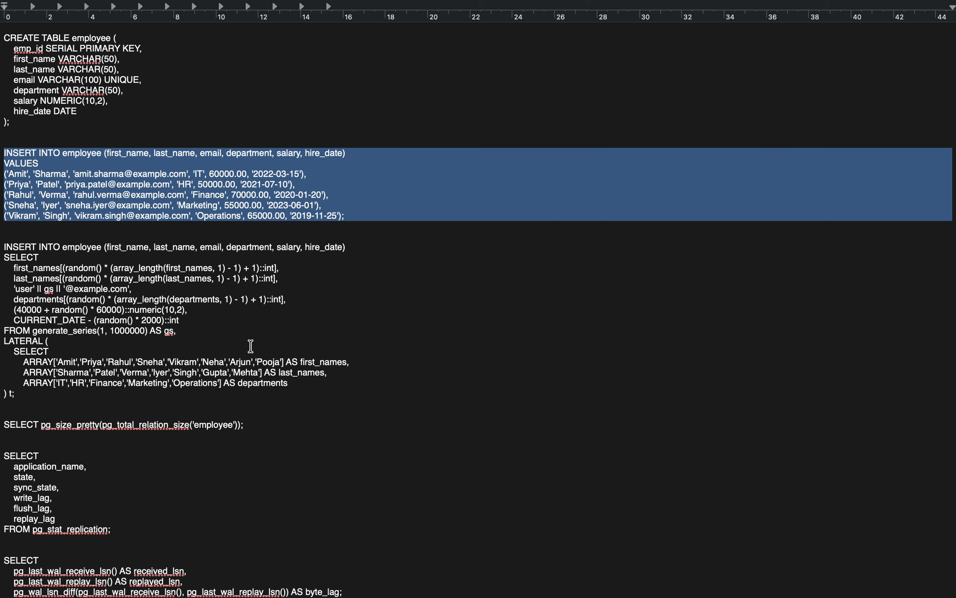
left_click(7, 243)
key("shift+Down")
key("shift+Down")
key("shift+Down")
key("shift+Down")
key("shift+Down")
key("shift+Down")
key("shift+Down")
key("shift+Down")
key("shift+Down")
key("shift+Down")
key("shift+Down")
key("shift+Down")
key("shift+Down")
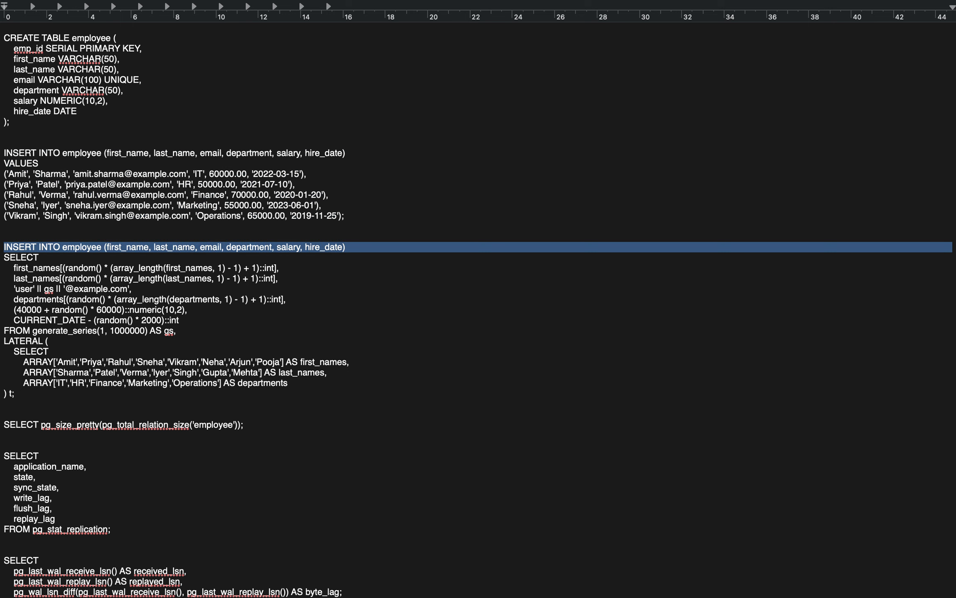
key("shift+Down")
key("shift+Down")
key("ctrl+c")
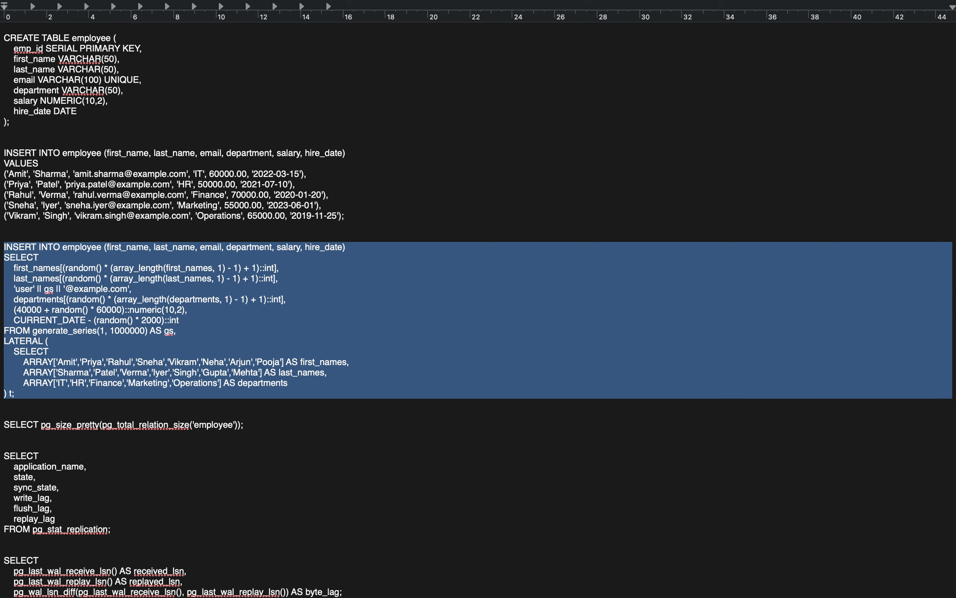
Switch to pgAdmin, replace the query text with the copied generate_series INSERT statement, and execute it.
key("ctrl+Right")
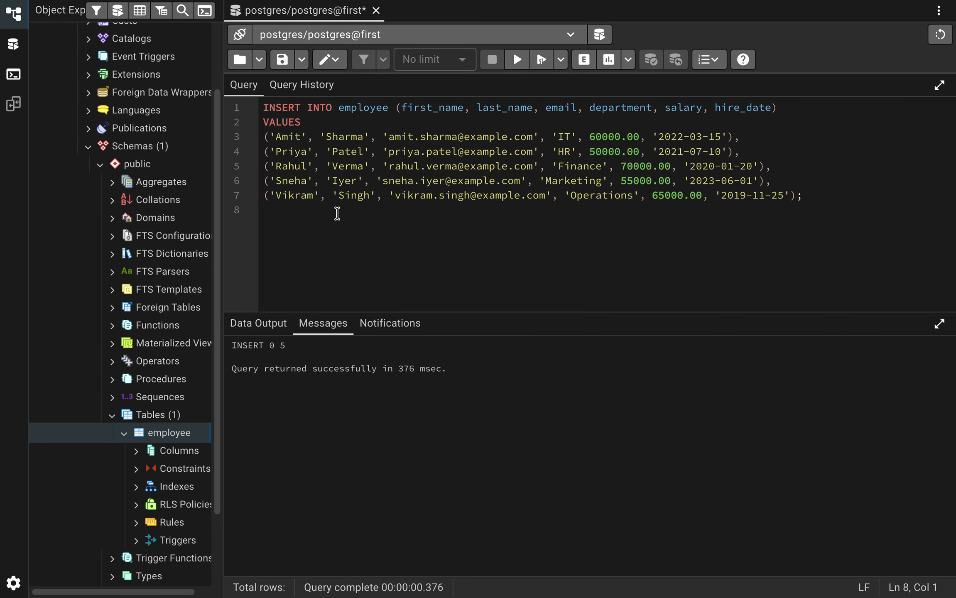
key("ctrl+a")
key("ctrl+v")
scroll(337, 213, "up", 2)
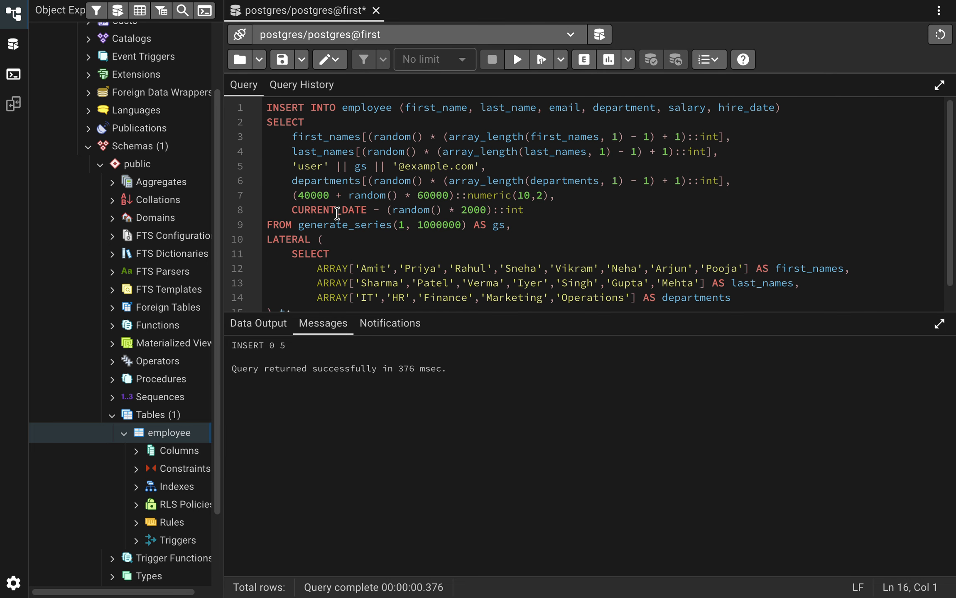
left_click(516, 62)
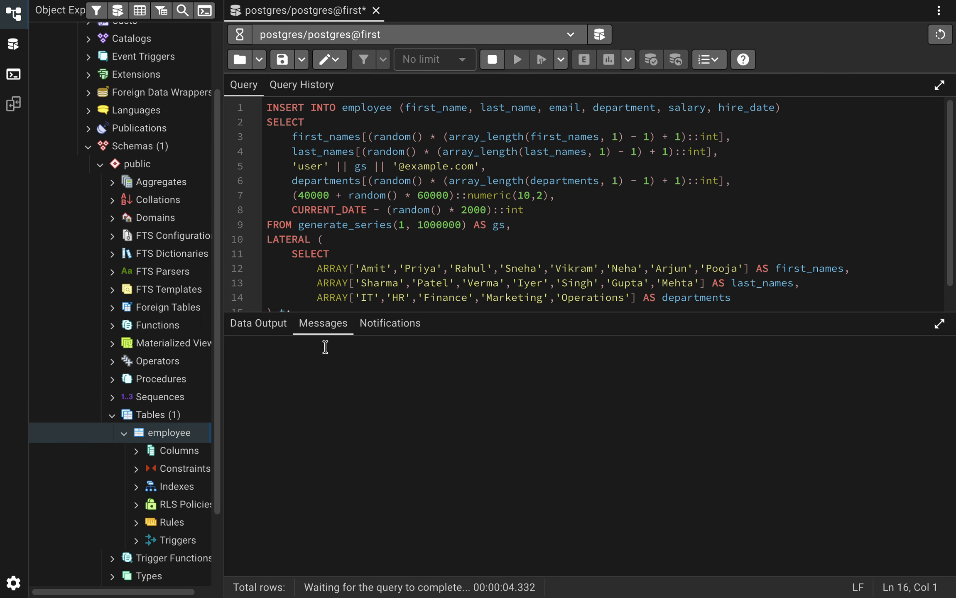
Switch to the AWS console, select the first database instance, and return to pgAdmin to check the INSERT message.
key("ctrl+Right")
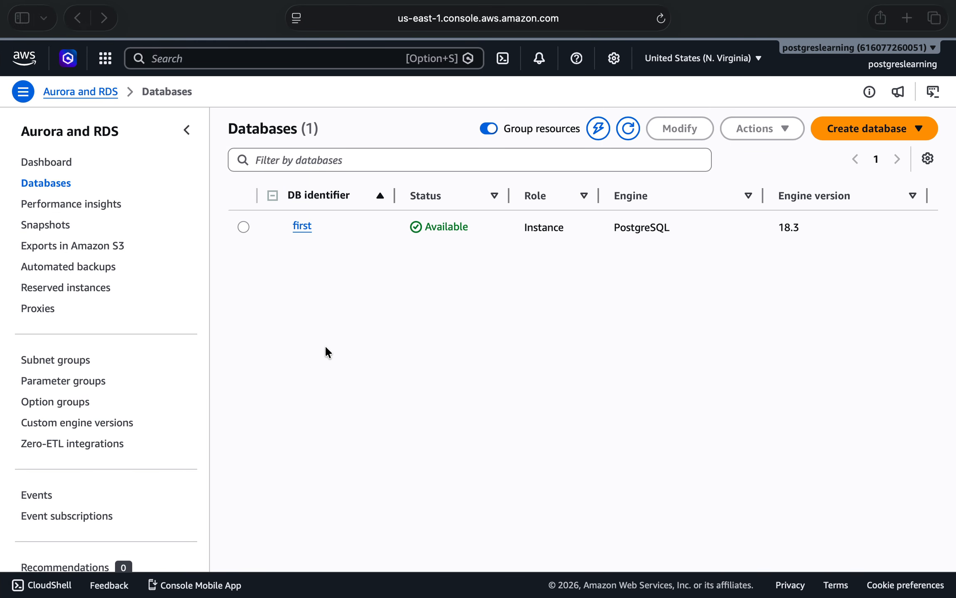
left_click(243, 227)
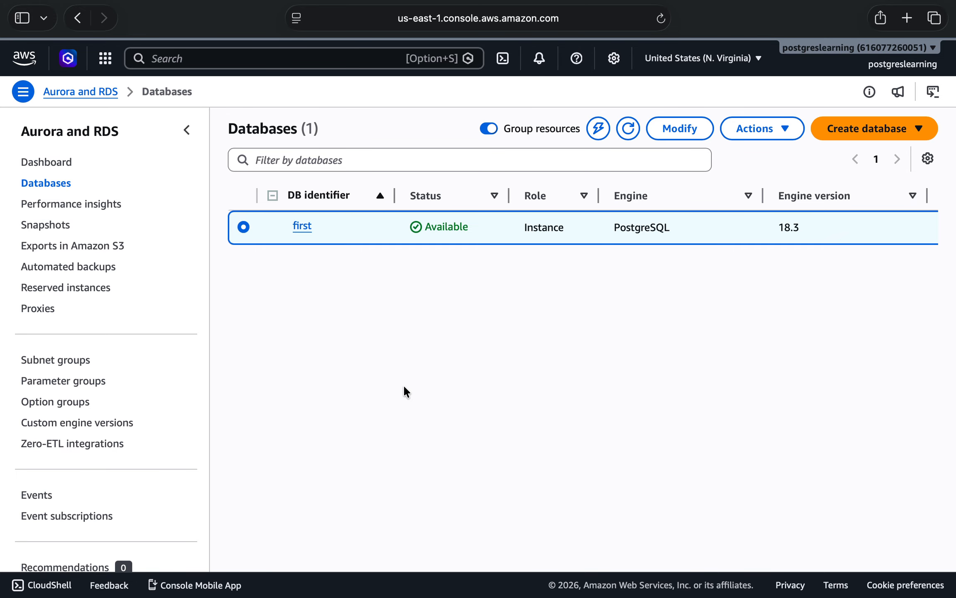
key("super+Tab")
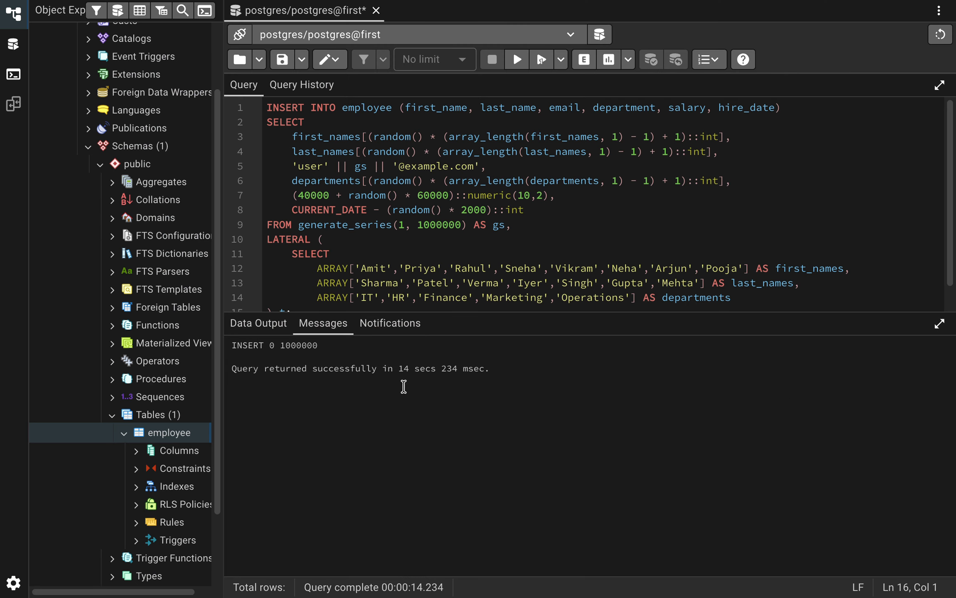
double_click(308, 345)
Clear the whole INSERT statement from the pgAdmin query editor.
key("super+Tab")
key("super+Tab")
left_click(582, 225)
key("super+a")
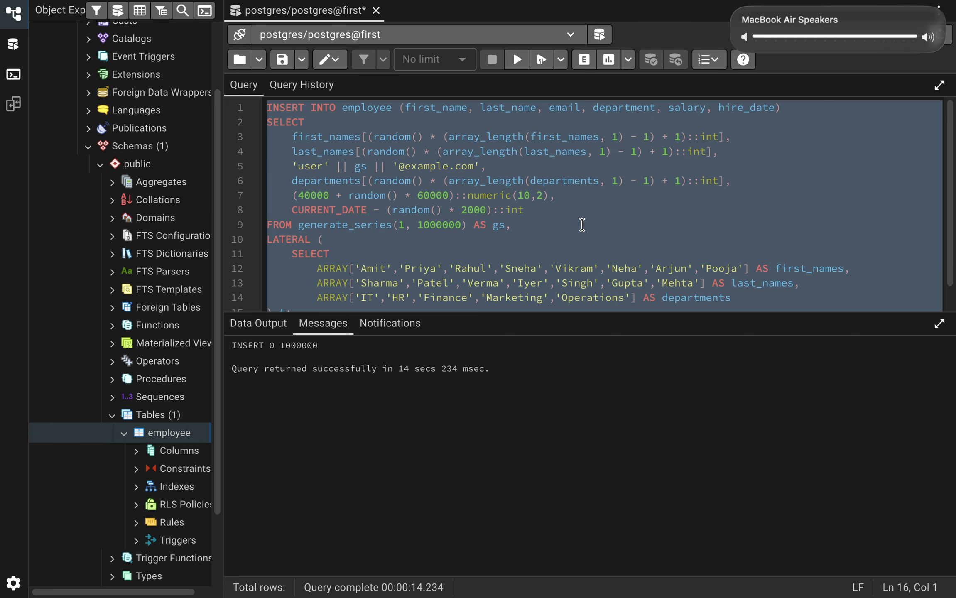
key("BackSpace")
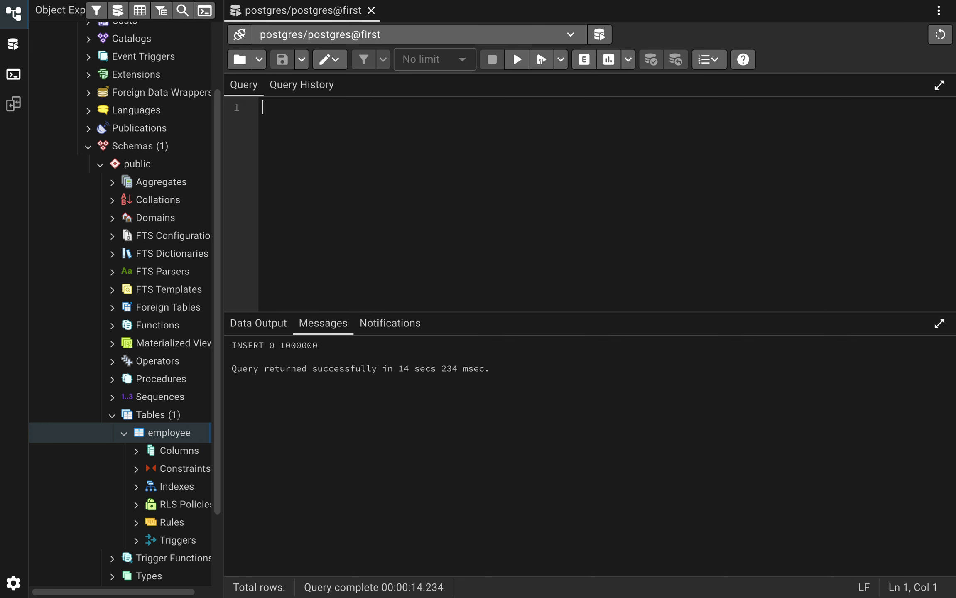
Copy the pg_size_pretty(pg_total_relation_size('employee')) query from the SQL notes, paste it into pgAdmin's query editor, and execute it.
key("super+Tab")
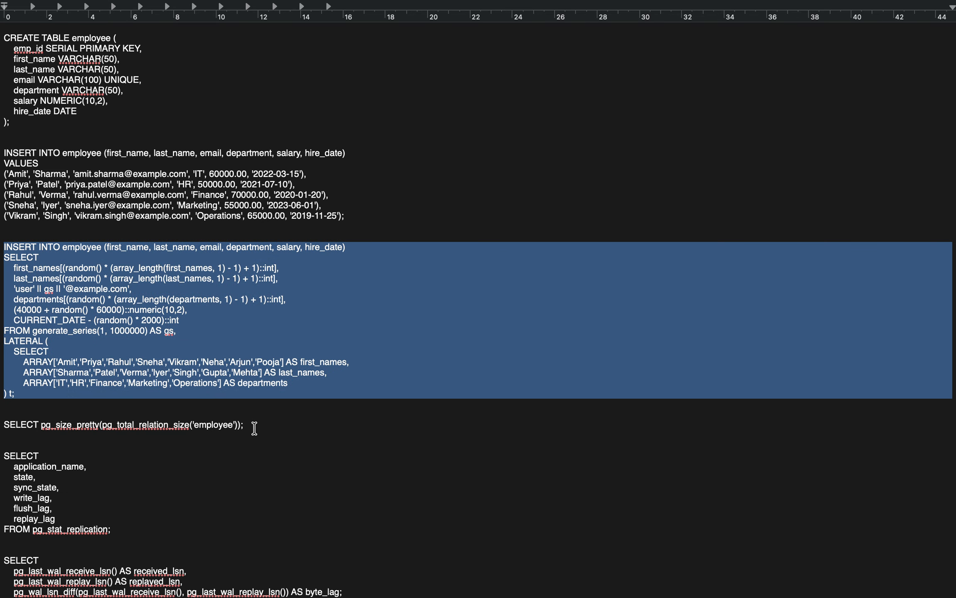
left_click(254, 428)
key("shift+super+Left")
key("super+c")
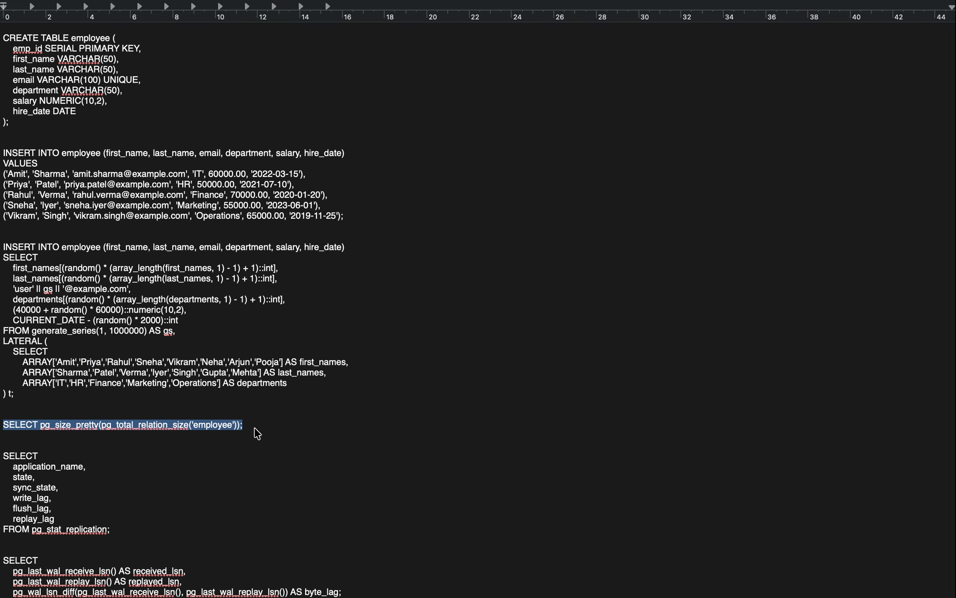
key("super+Tab")
key("super+v")
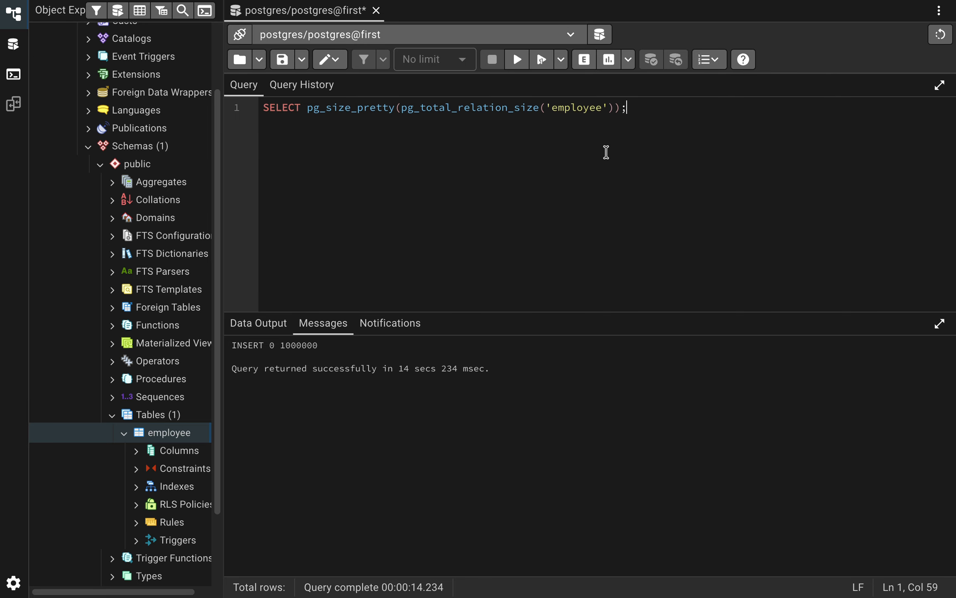
left_click(517, 59)
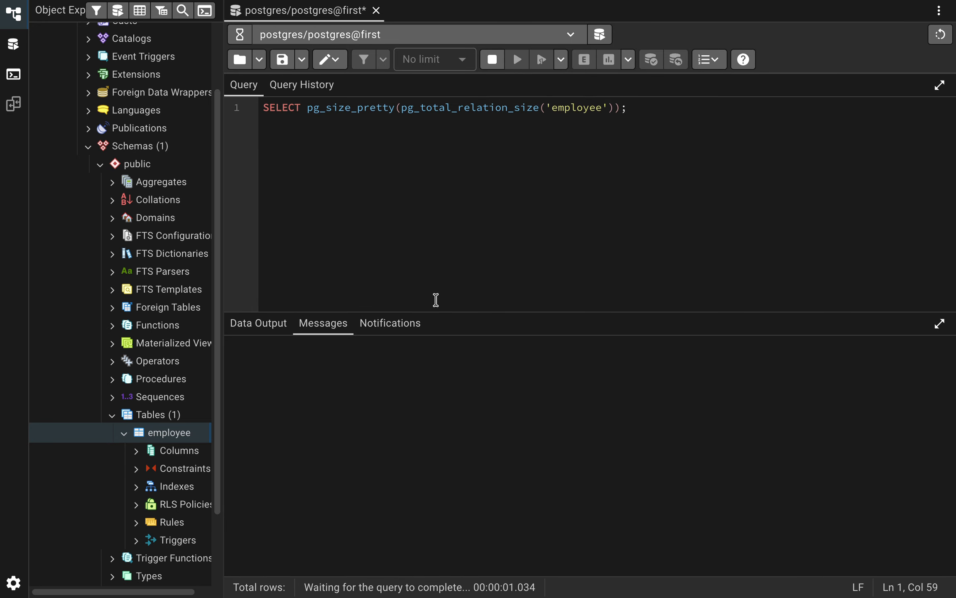
Switch to the AWS console, start a read replica of the first instance, and set its DB instance identifier to replica.
key("super+Tab")
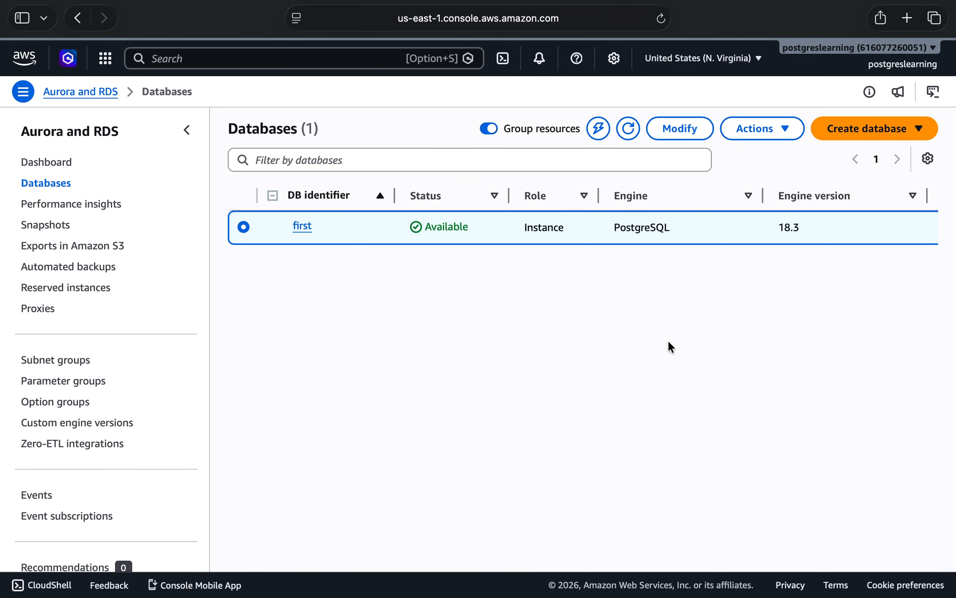
left_click(784, 130)
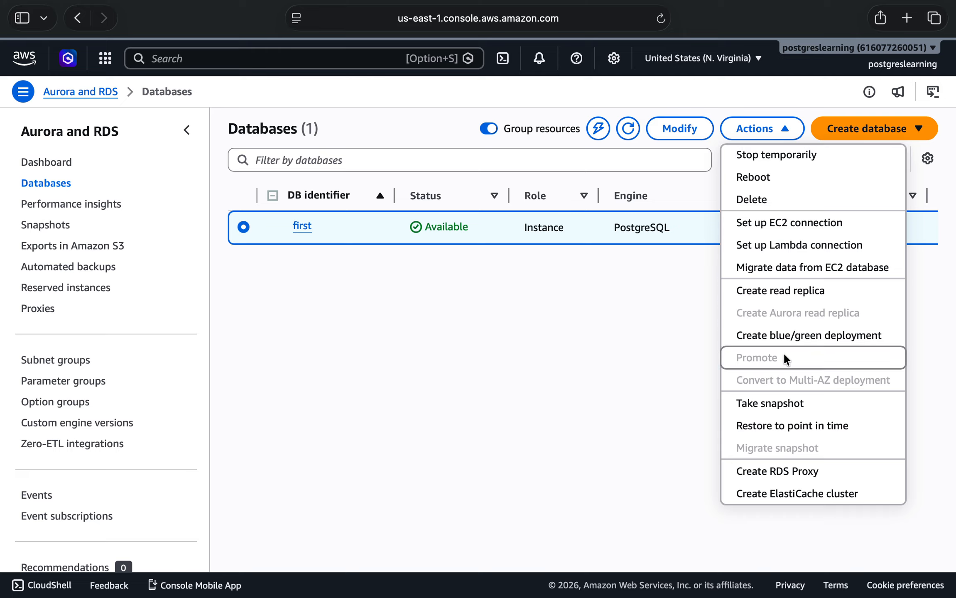
left_click(784, 296)
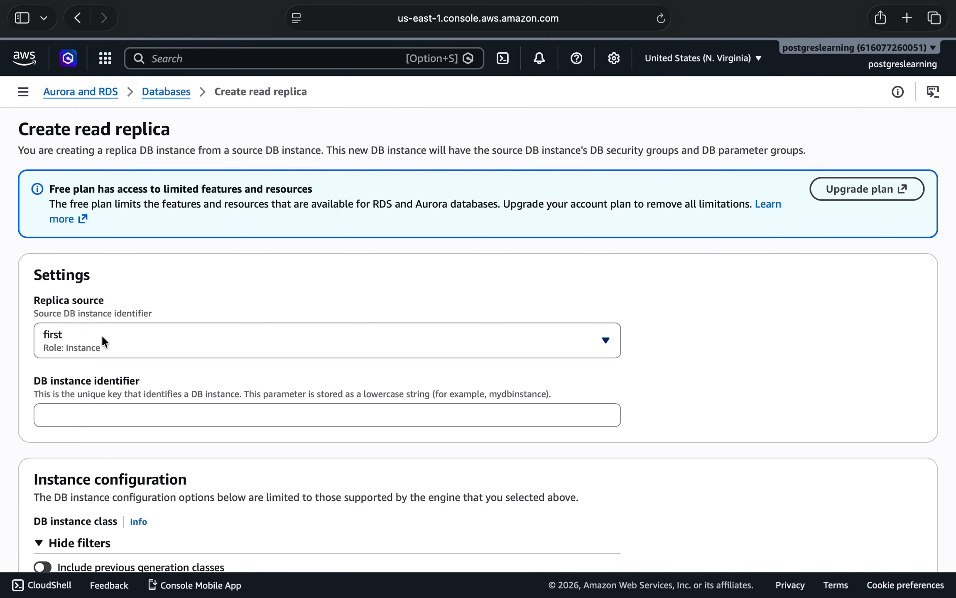
scroll(102, 335, "down", 2)
left_click(91, 331)
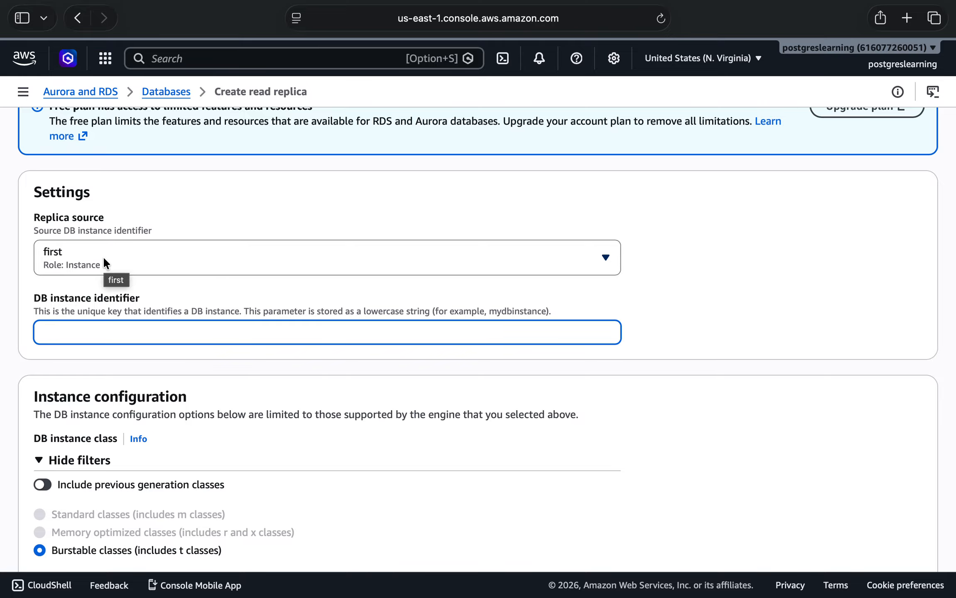
type("replica")
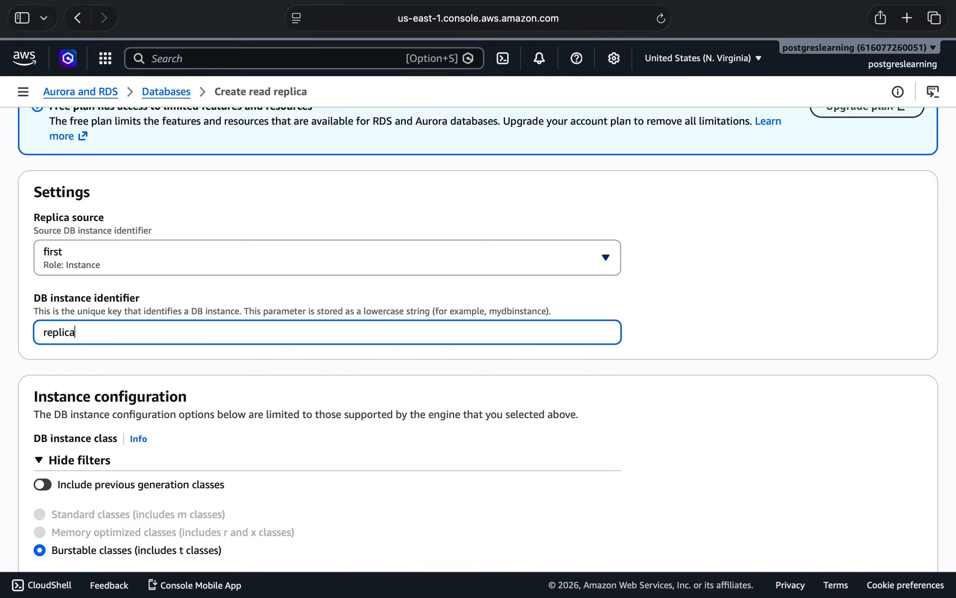
Review the remaining replica settings, create the read replica with them, and collapse the navigation pane beside the database list.
scroll(477, 332, "down", 15)
scroll(103, 259, "up", 6)
scroll(403, 256, "down", 5)
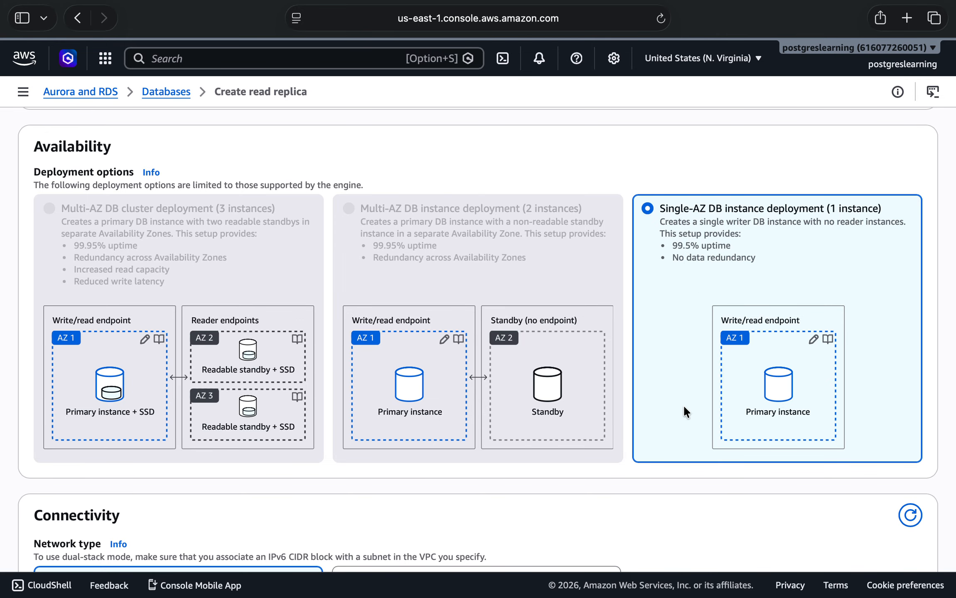
scroll(671, 411, "down", 20)
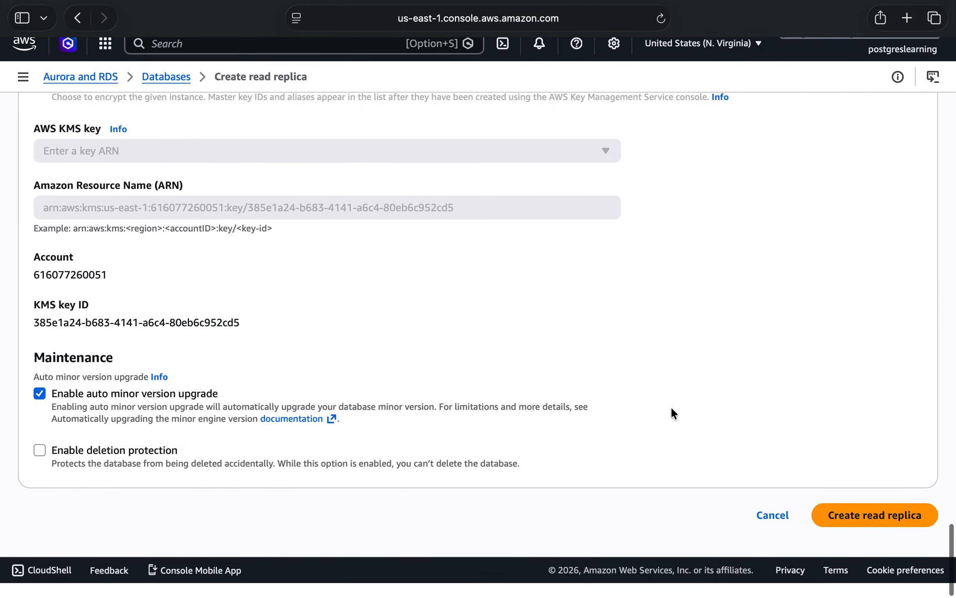
left_click(859, 527)
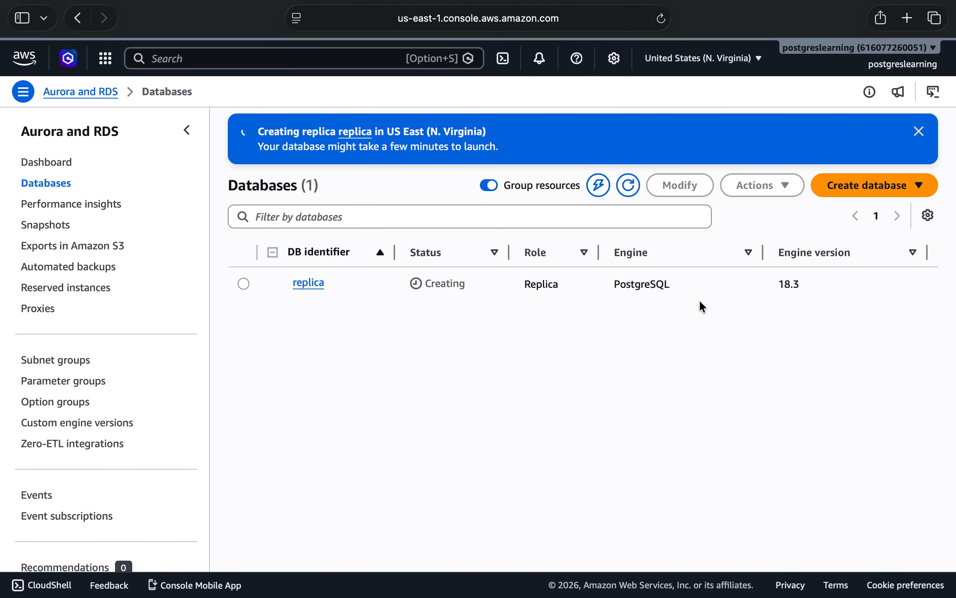
left_click(186, 130)
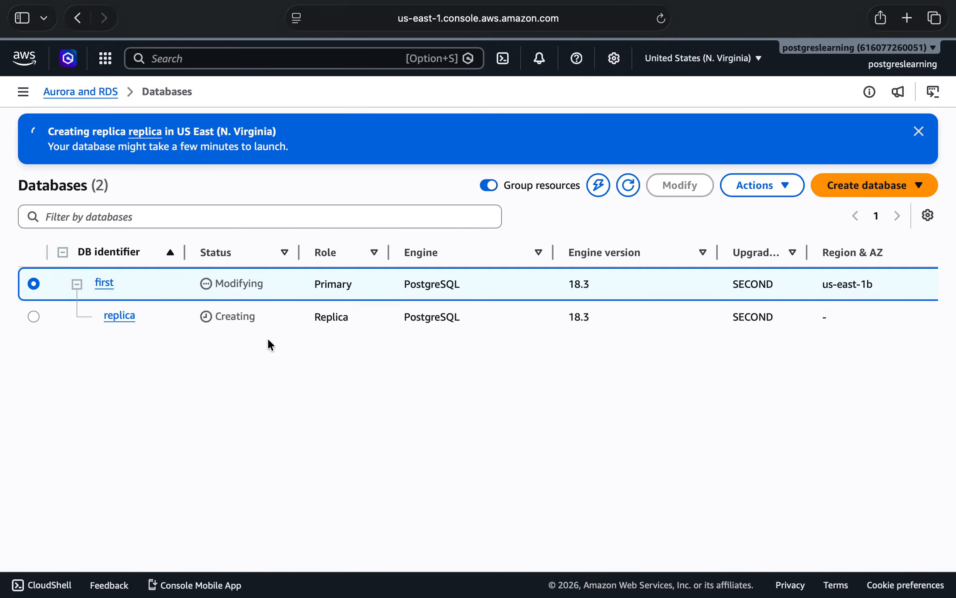
Switch to the SQL notes and copy the whole SELECT query on pg_stat_replication.
key("super+Tab")
key("super+Tab")
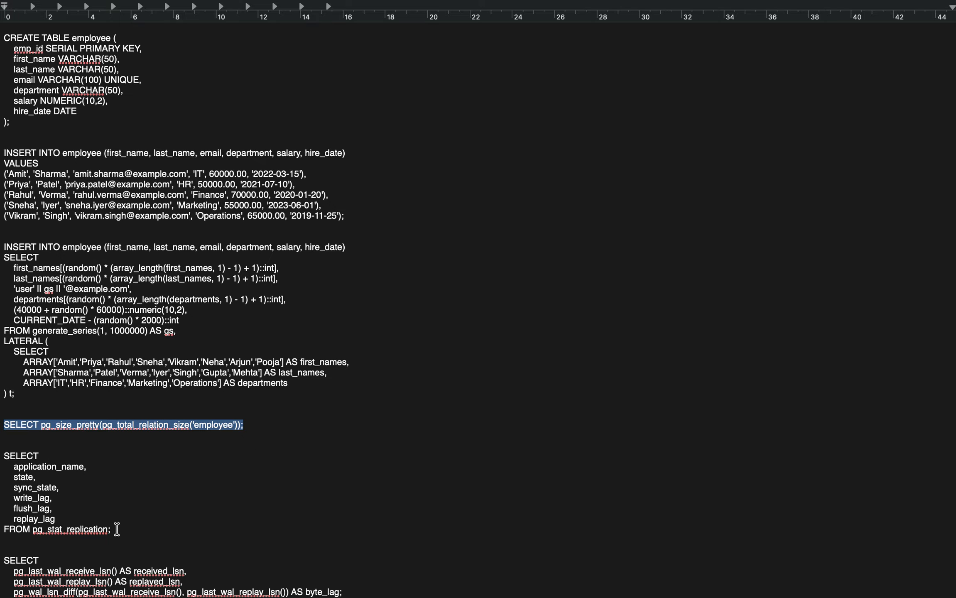
left_click_drag(111, 529, 4, 455)
key("super+c")
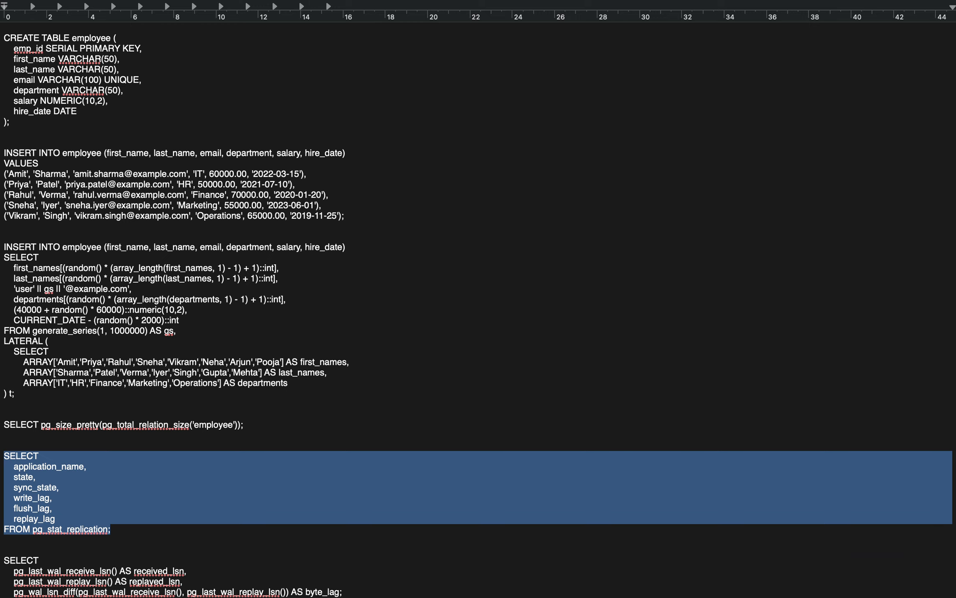
Switch to pgAdmin and paste the copied pg_stat_replication query below the existing size query, separated by two blank lines.
key("ctrl+Right")
key("ctrl+Left")
key("ctrl+Left")
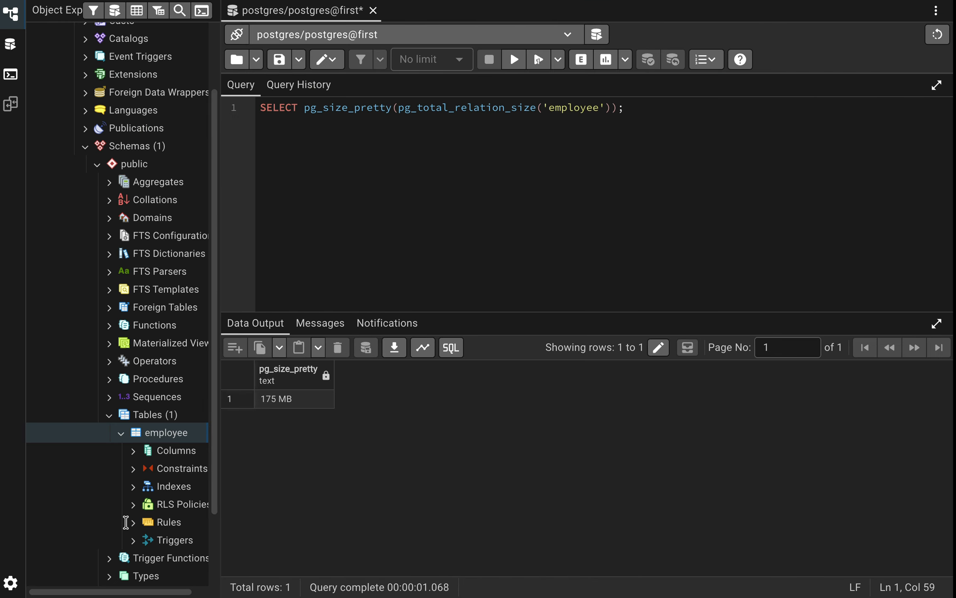
key("Return")
key("Return")
key("Return")
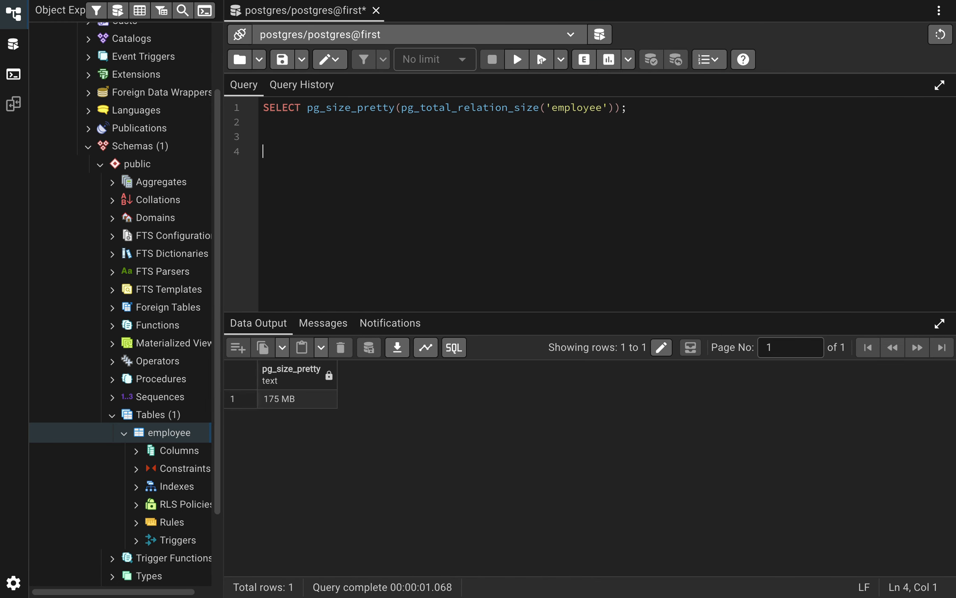
key("super+v")
Execute only the pasted SELECT query on pg_stat_replication, and add two empty lines after it in the editor.
key("shift+Up")
key("shift+Up")
key("shift+Up")
key("shift+Up")
key("shift+Up")
key("shift+Up")
key("shift+Up")
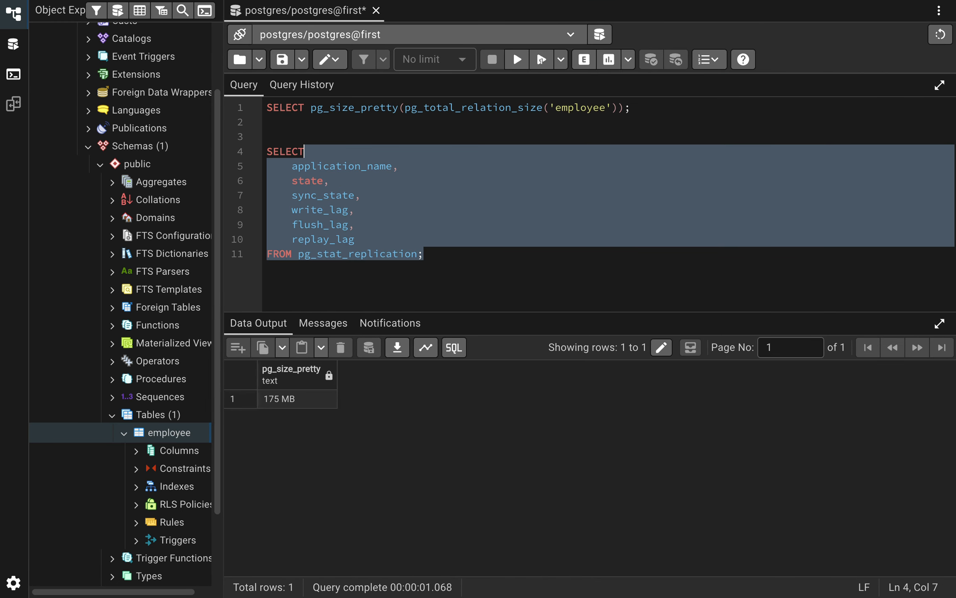
key("shift+Home")
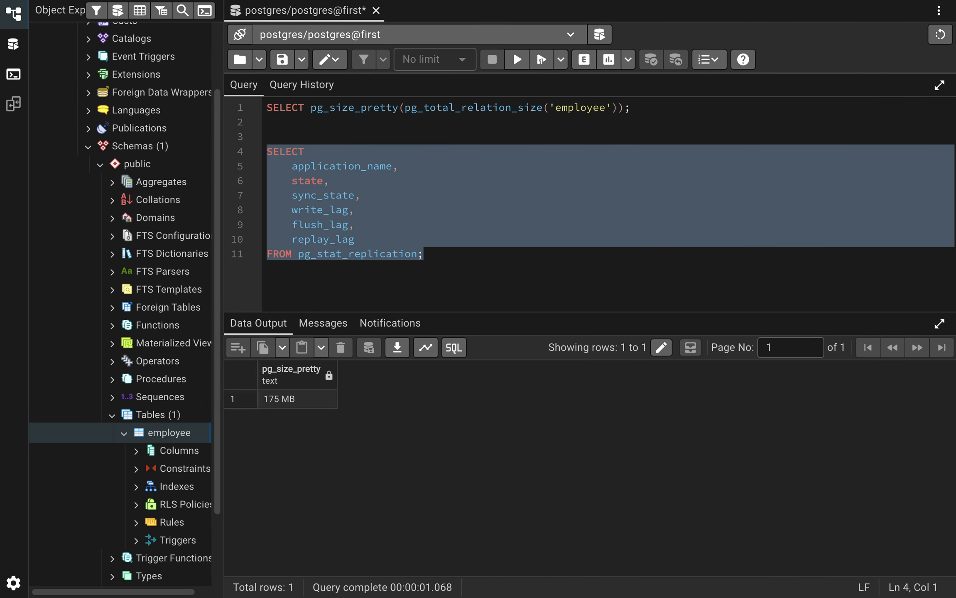
left_click(517, 60)
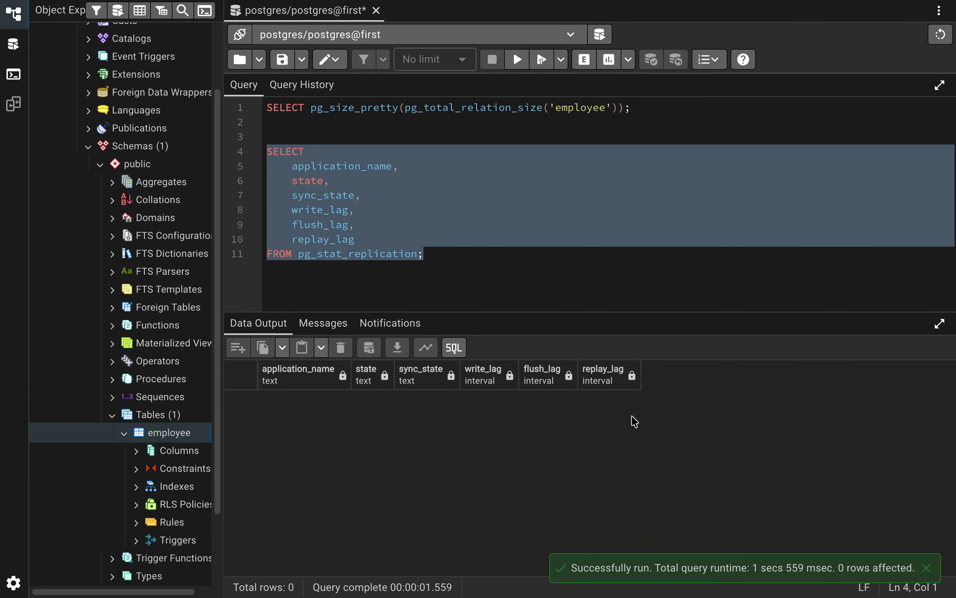
left_click(470, 260)
key("Return")
key("Return")
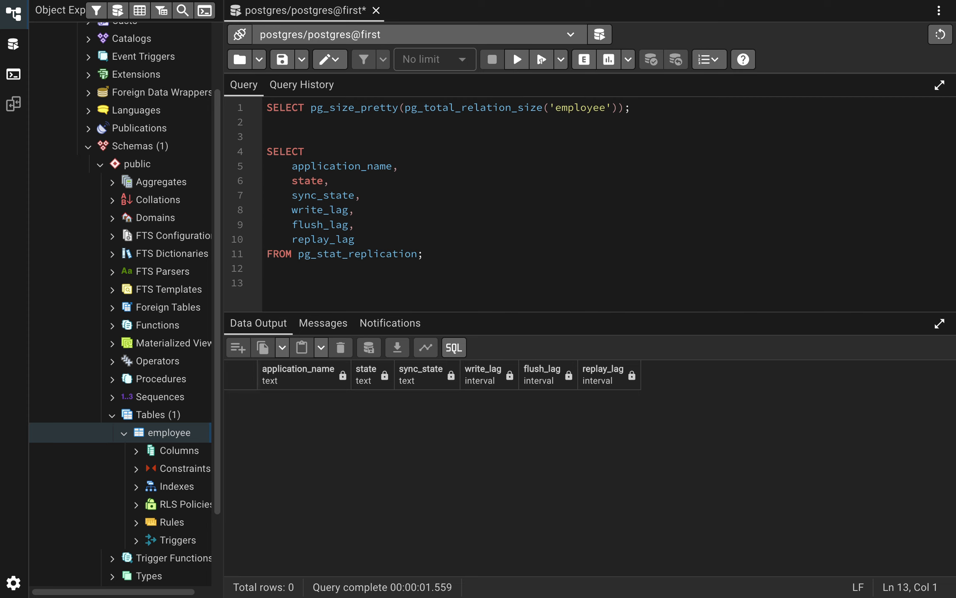
Switch to the AWS console and refresh the RDS database list to check the status of the replica instance.
key("ctrl+Right")
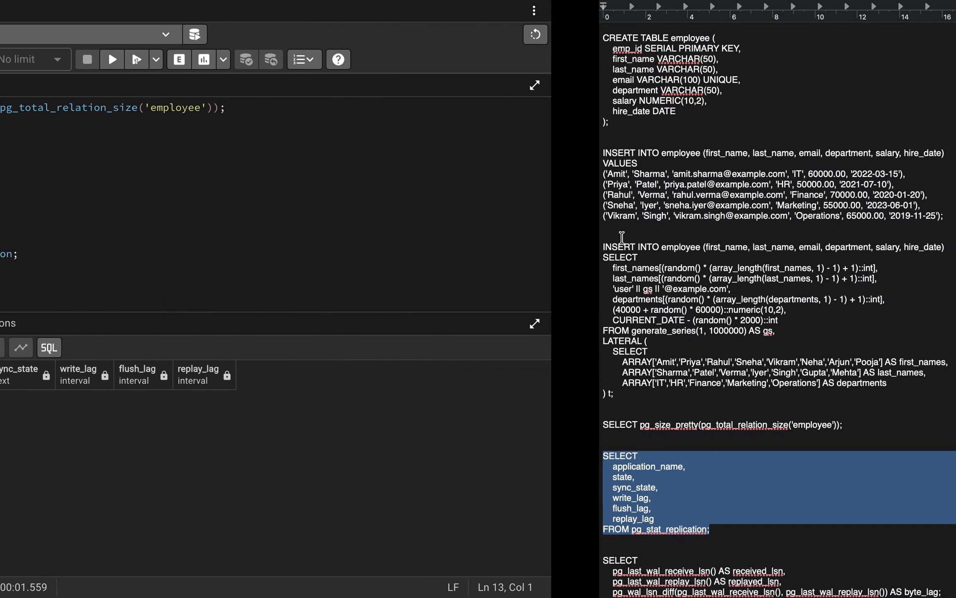
key("ctrl+Right")
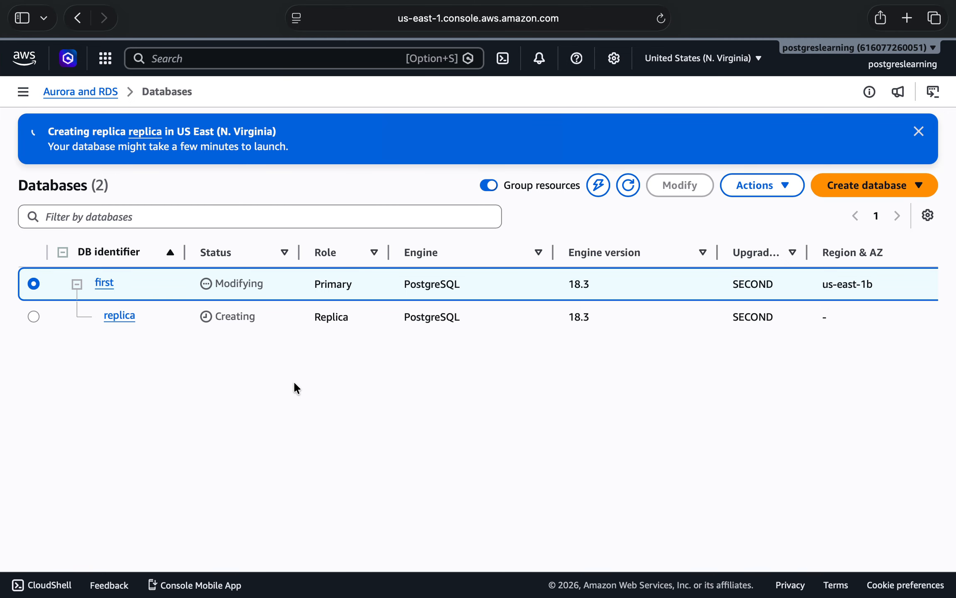
left_click(245, 58)
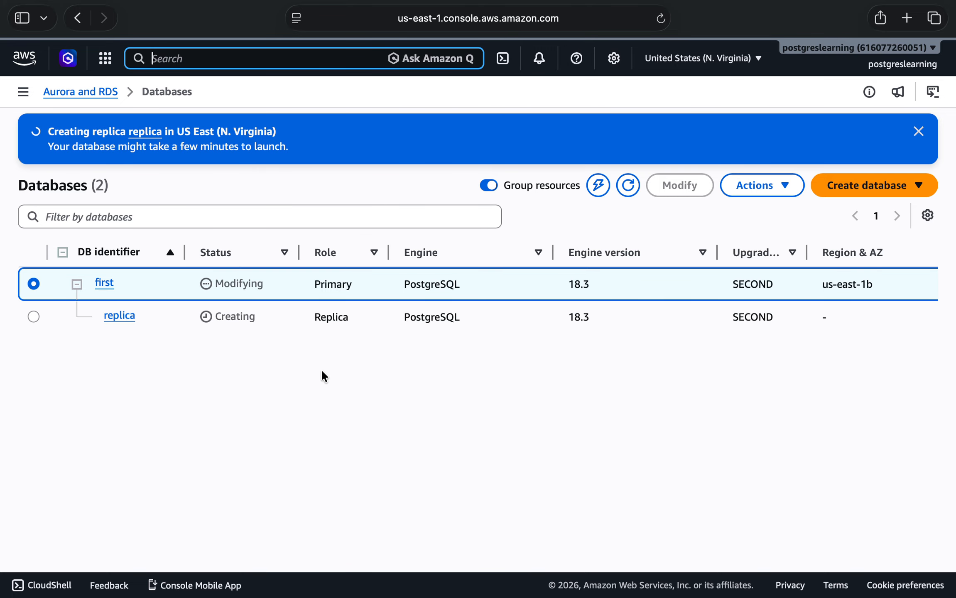
left_click(627, 186)
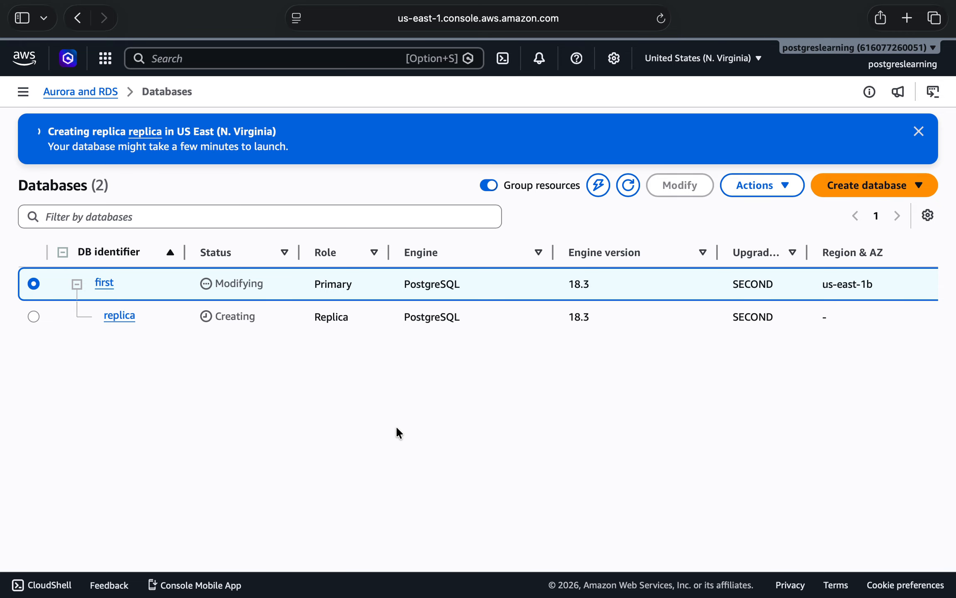